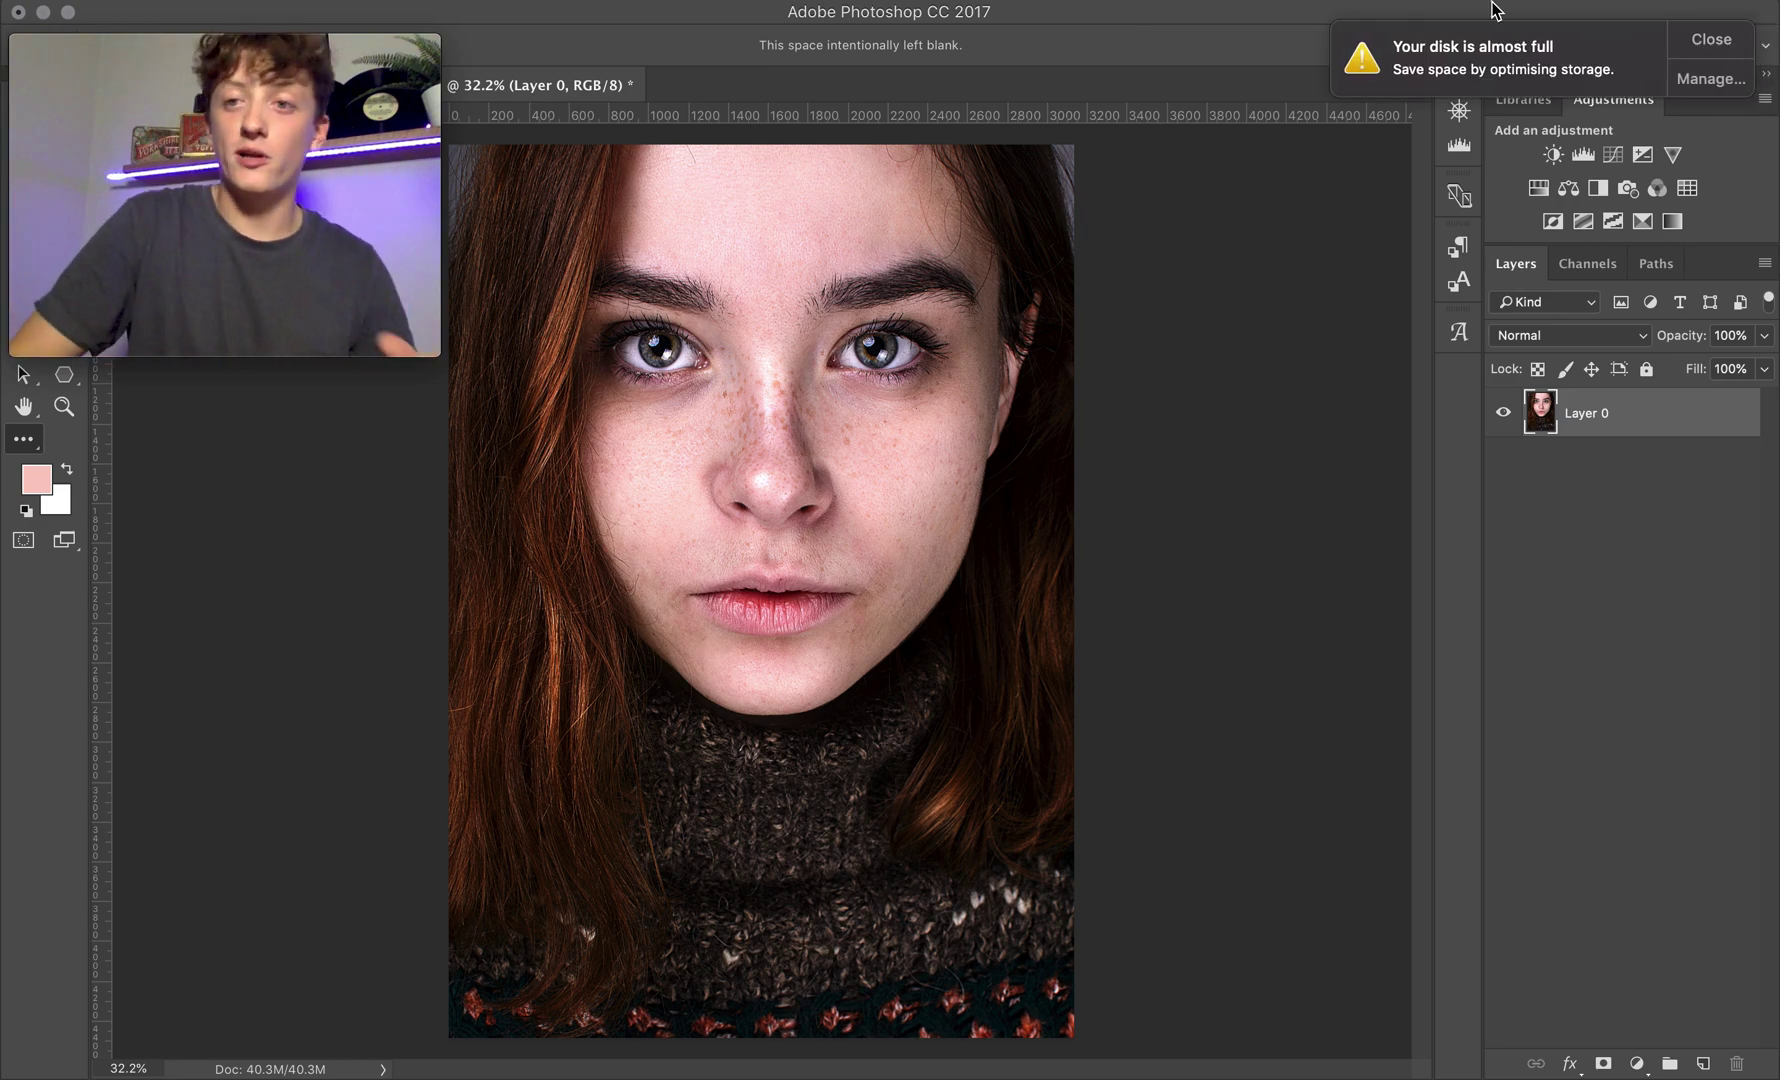
# Step: Add a Gradient Map adjustment layer above the portrait's Layer 0 and bring up its Gradient Editor
pyautogui.click(1728, 42)
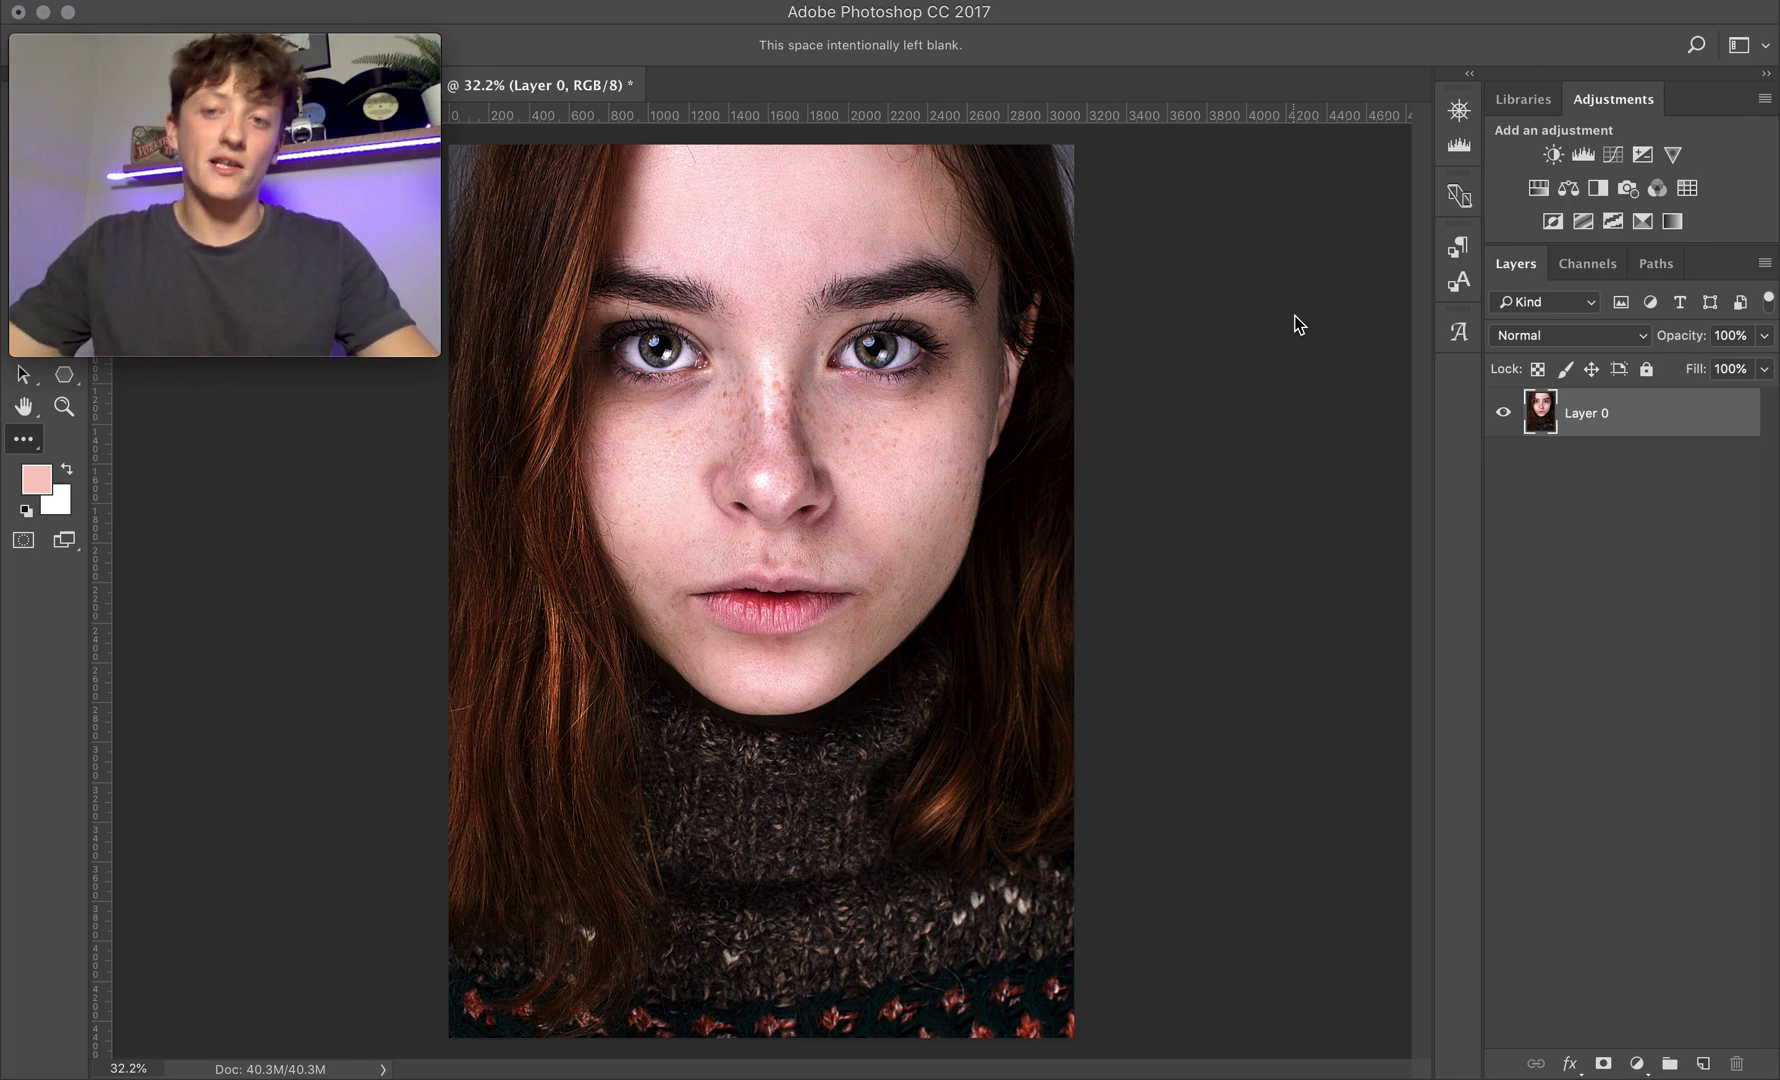
pyautogui.click(1587, 632)
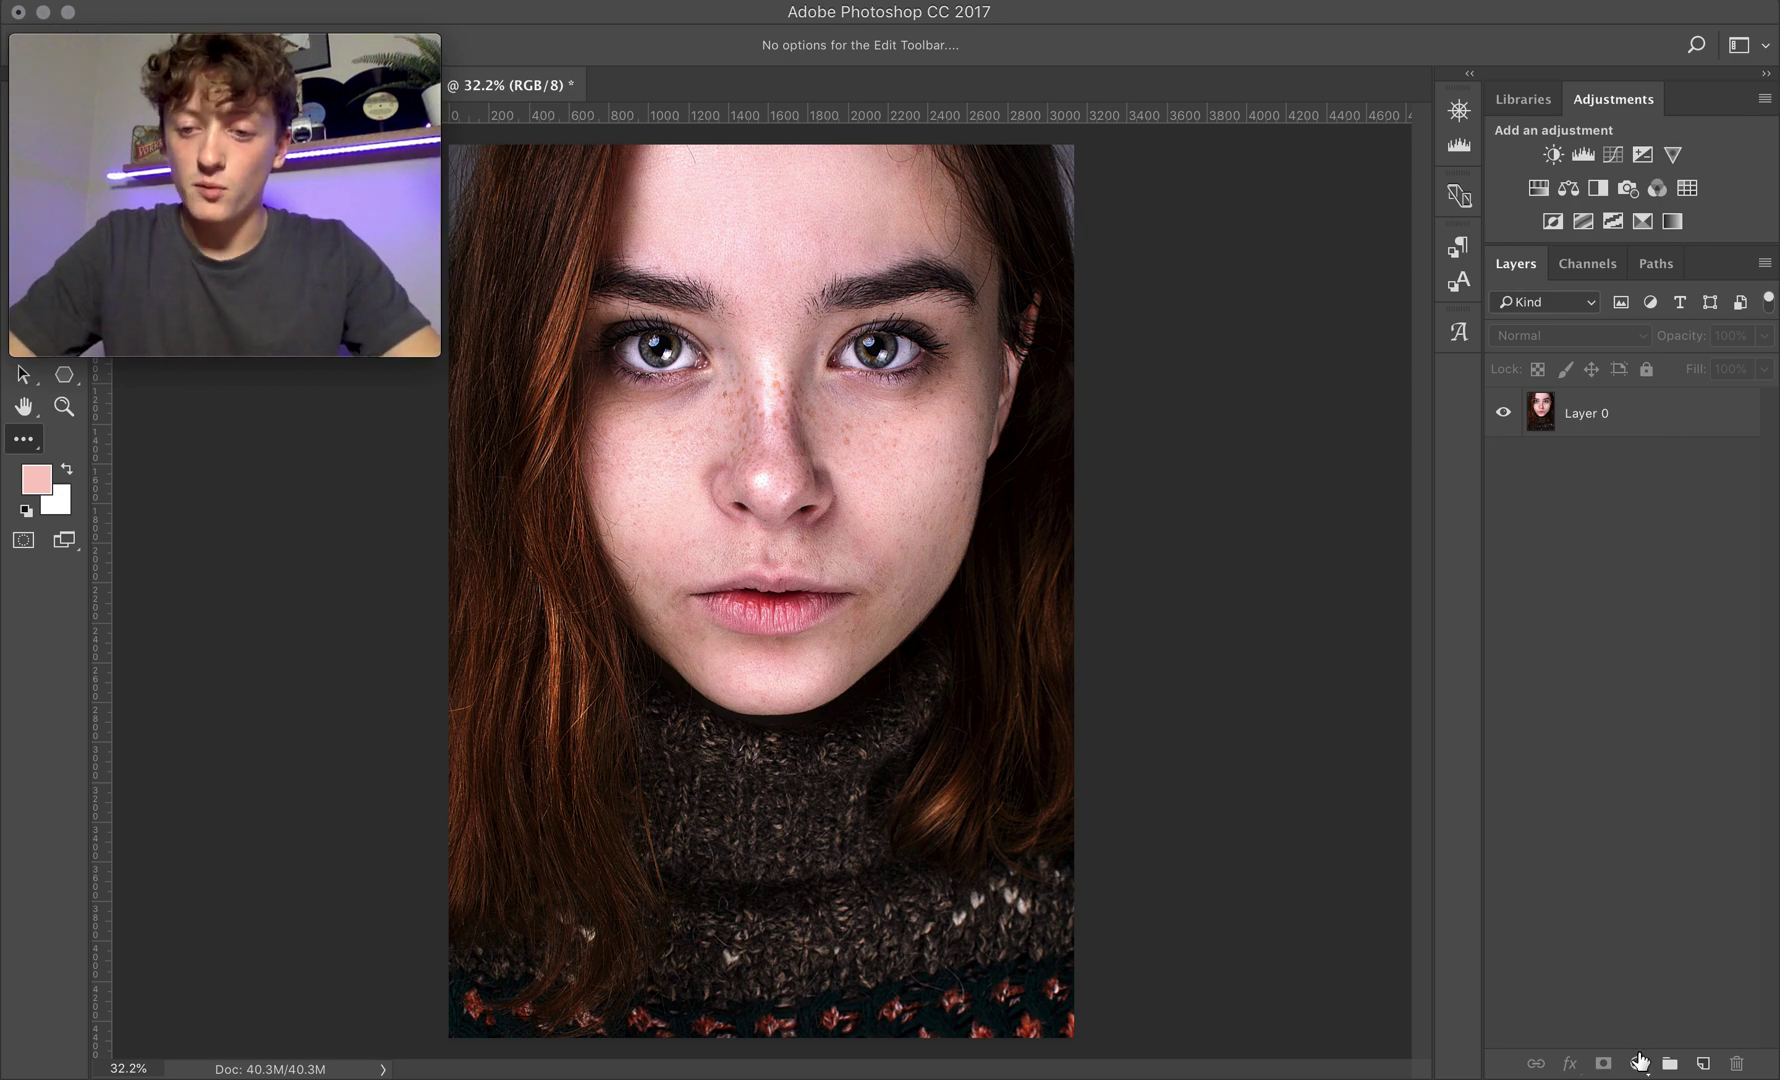
pyautogui.click(1637, 1062)
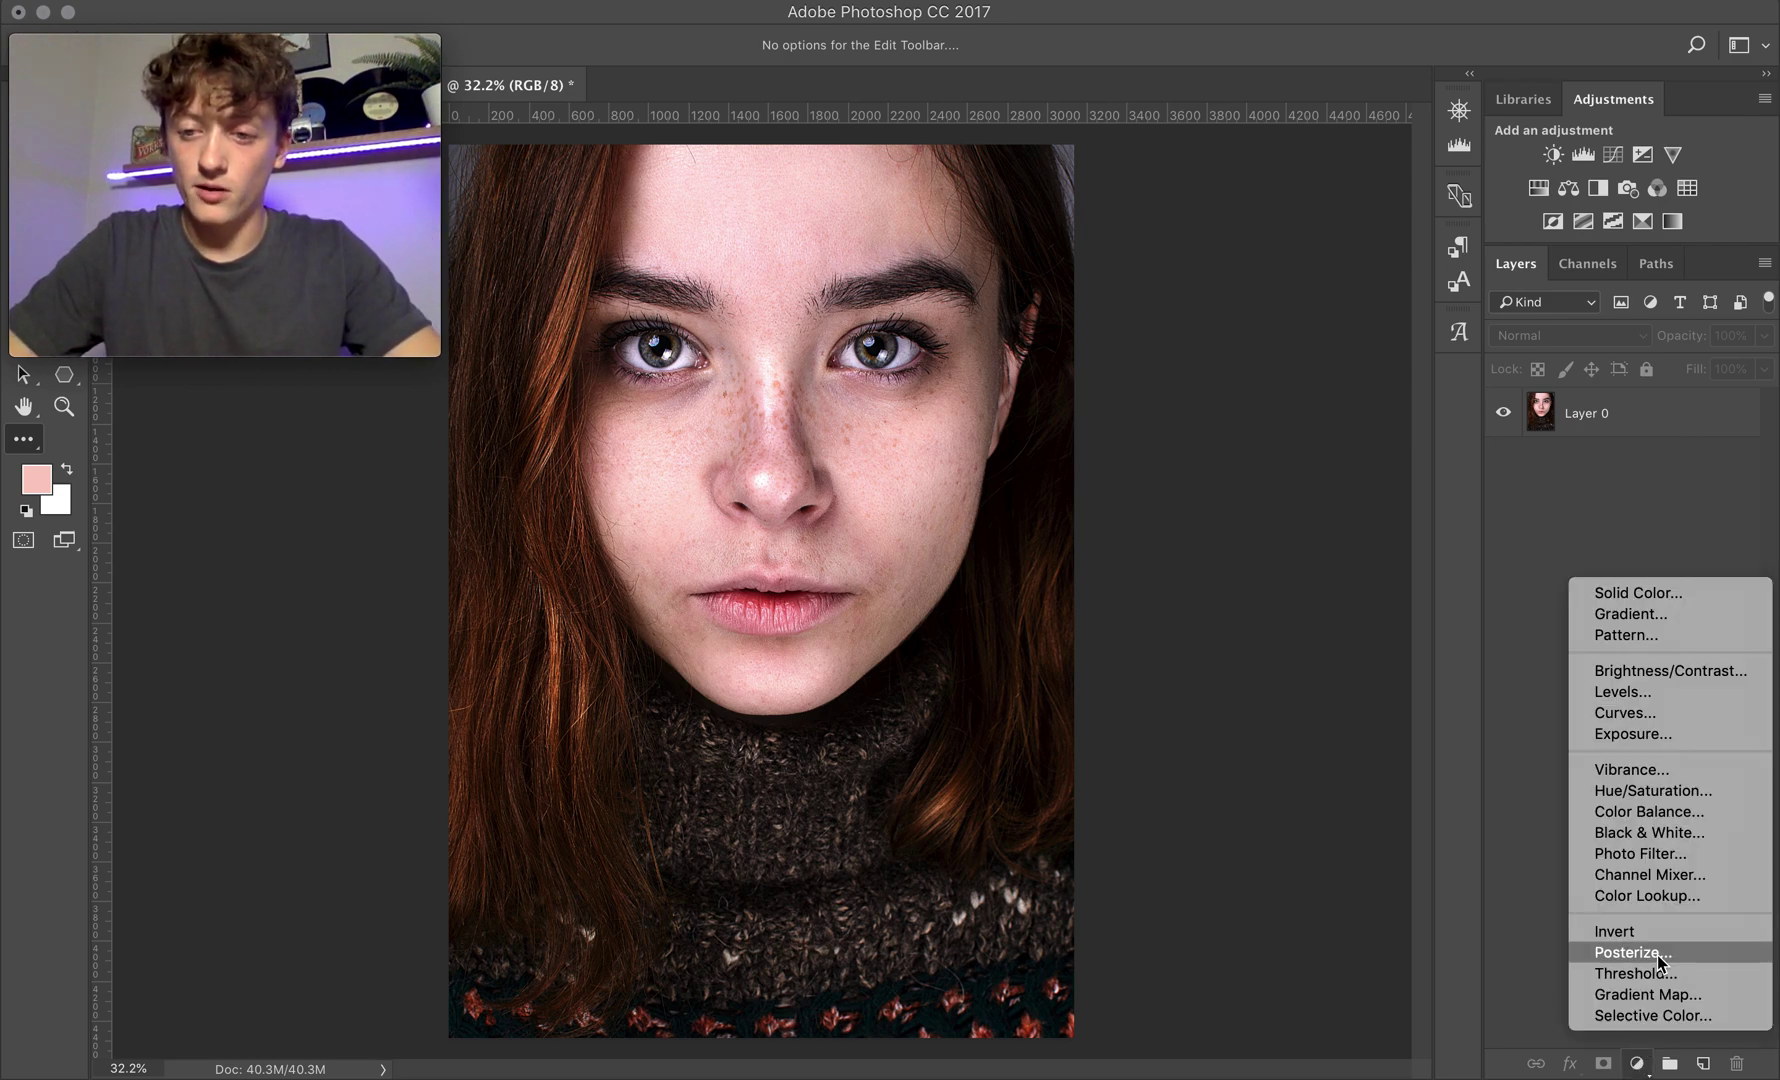
pyautogui.click(1659, 996)
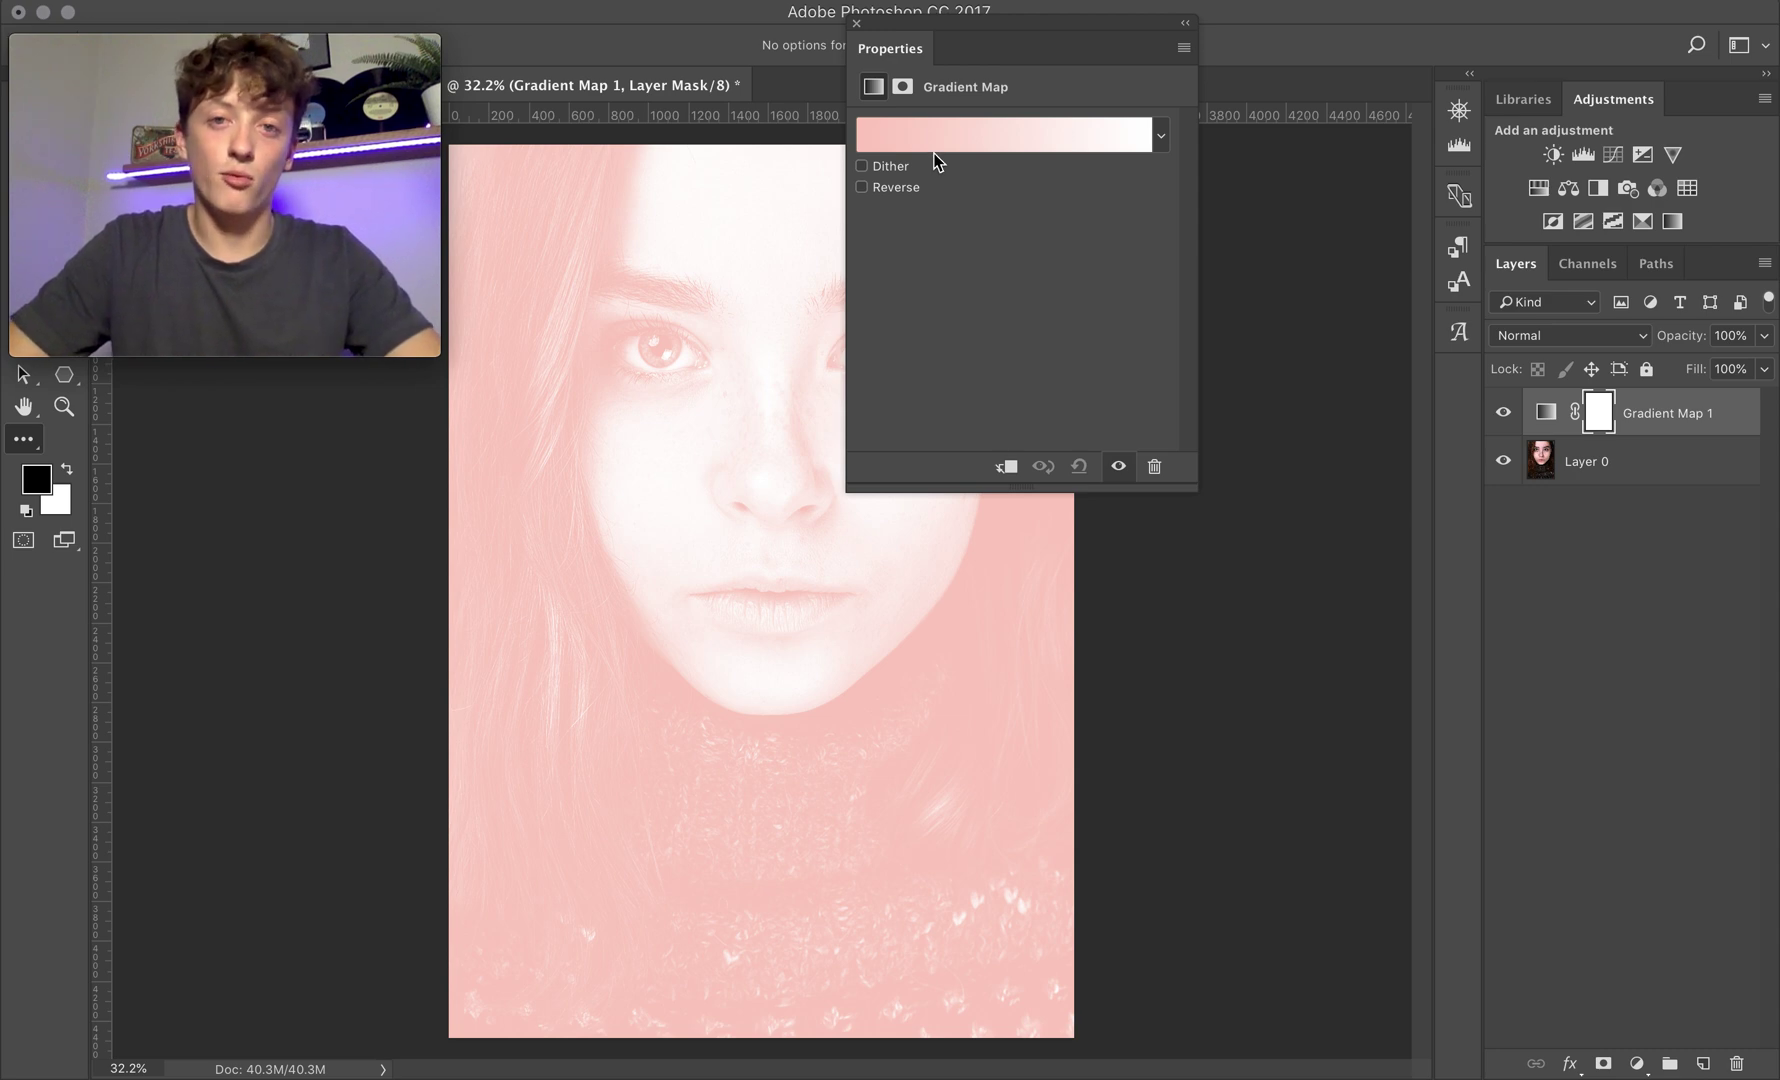
pyautogui.click(954, 136)
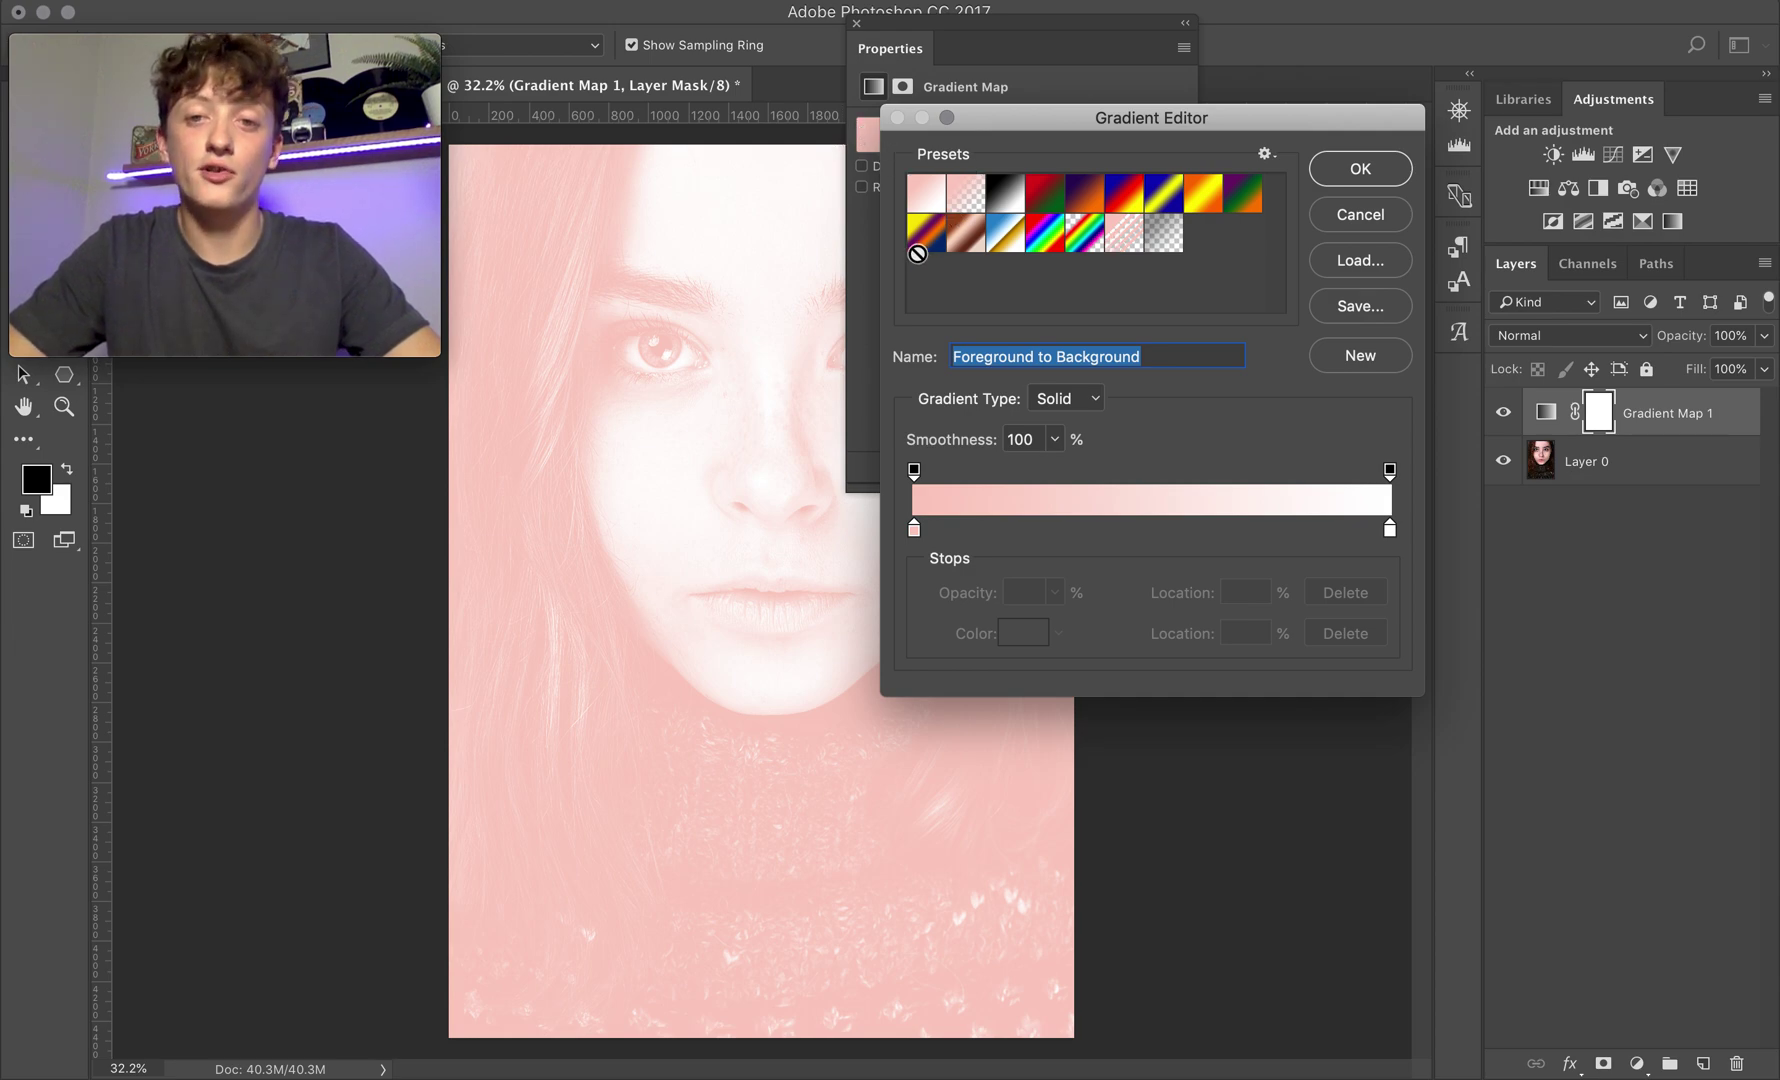
# Step: Apply and confirm the Violet, Orange gradient preset for Gradient Map 1
pyautogui.click(1095, 205)
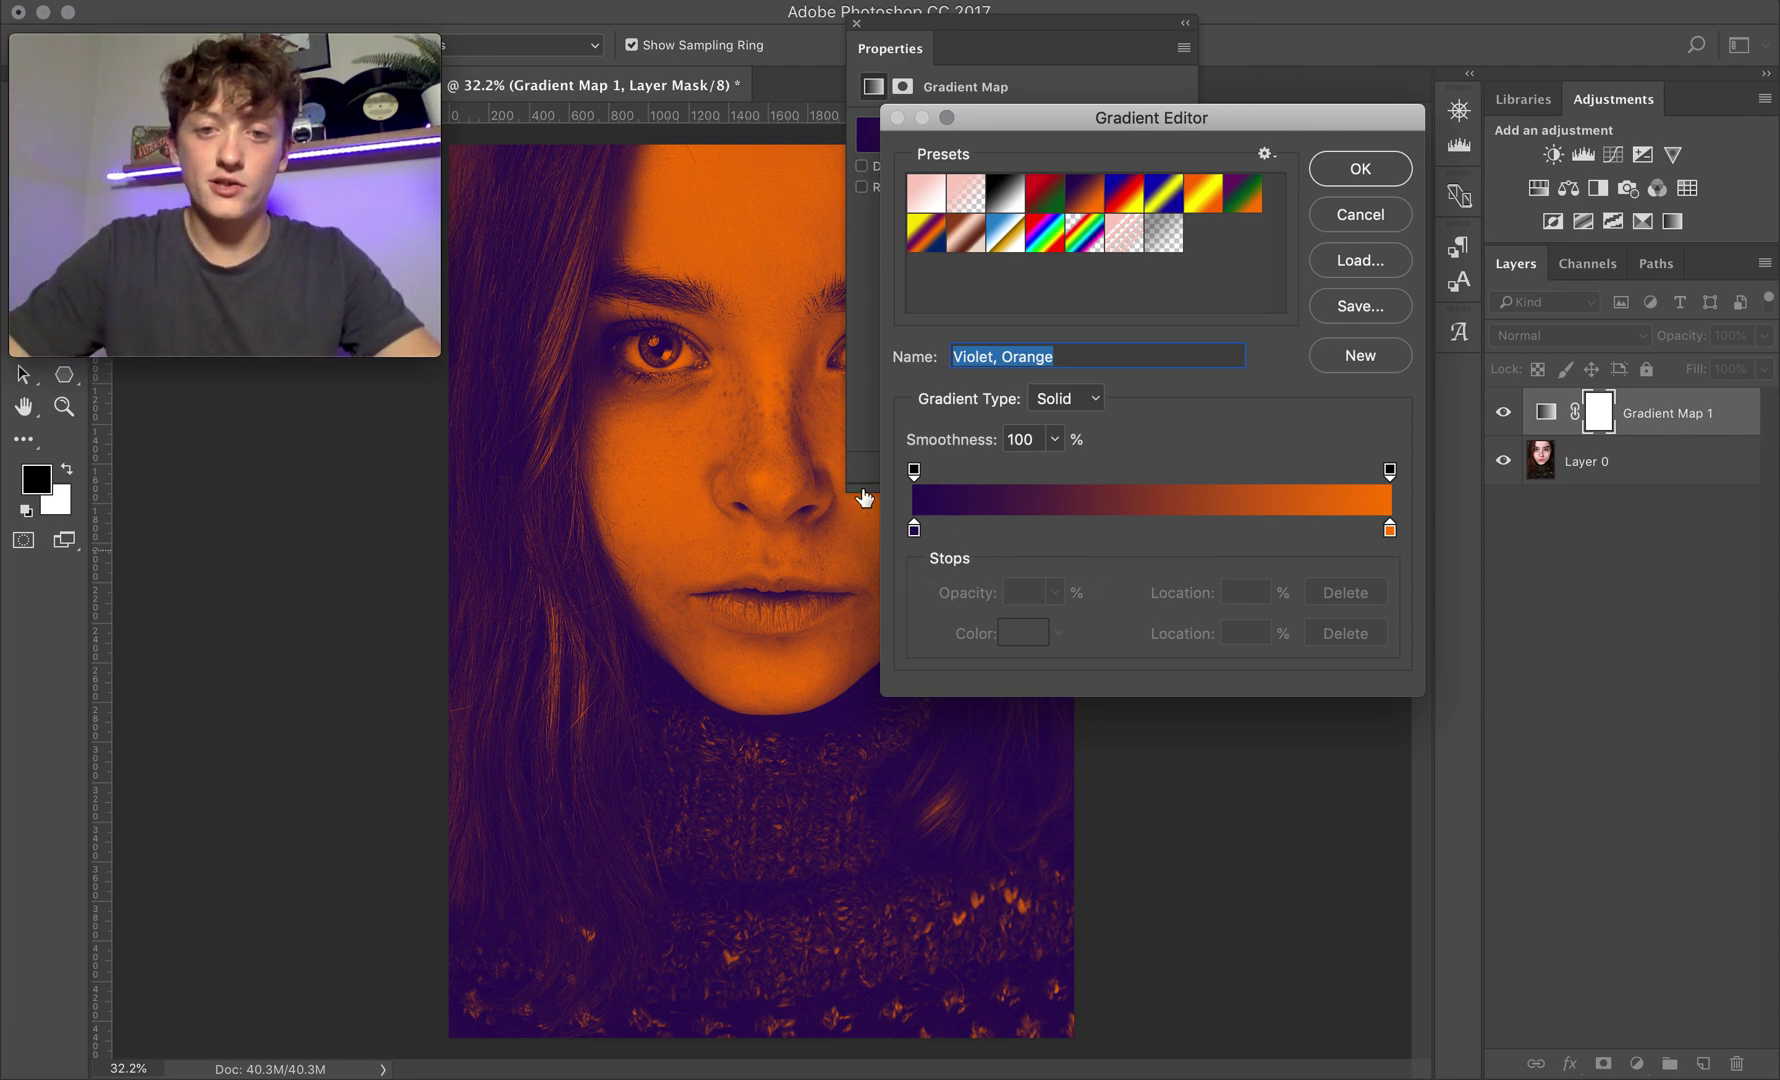
pyautogui.click(1360, 170)
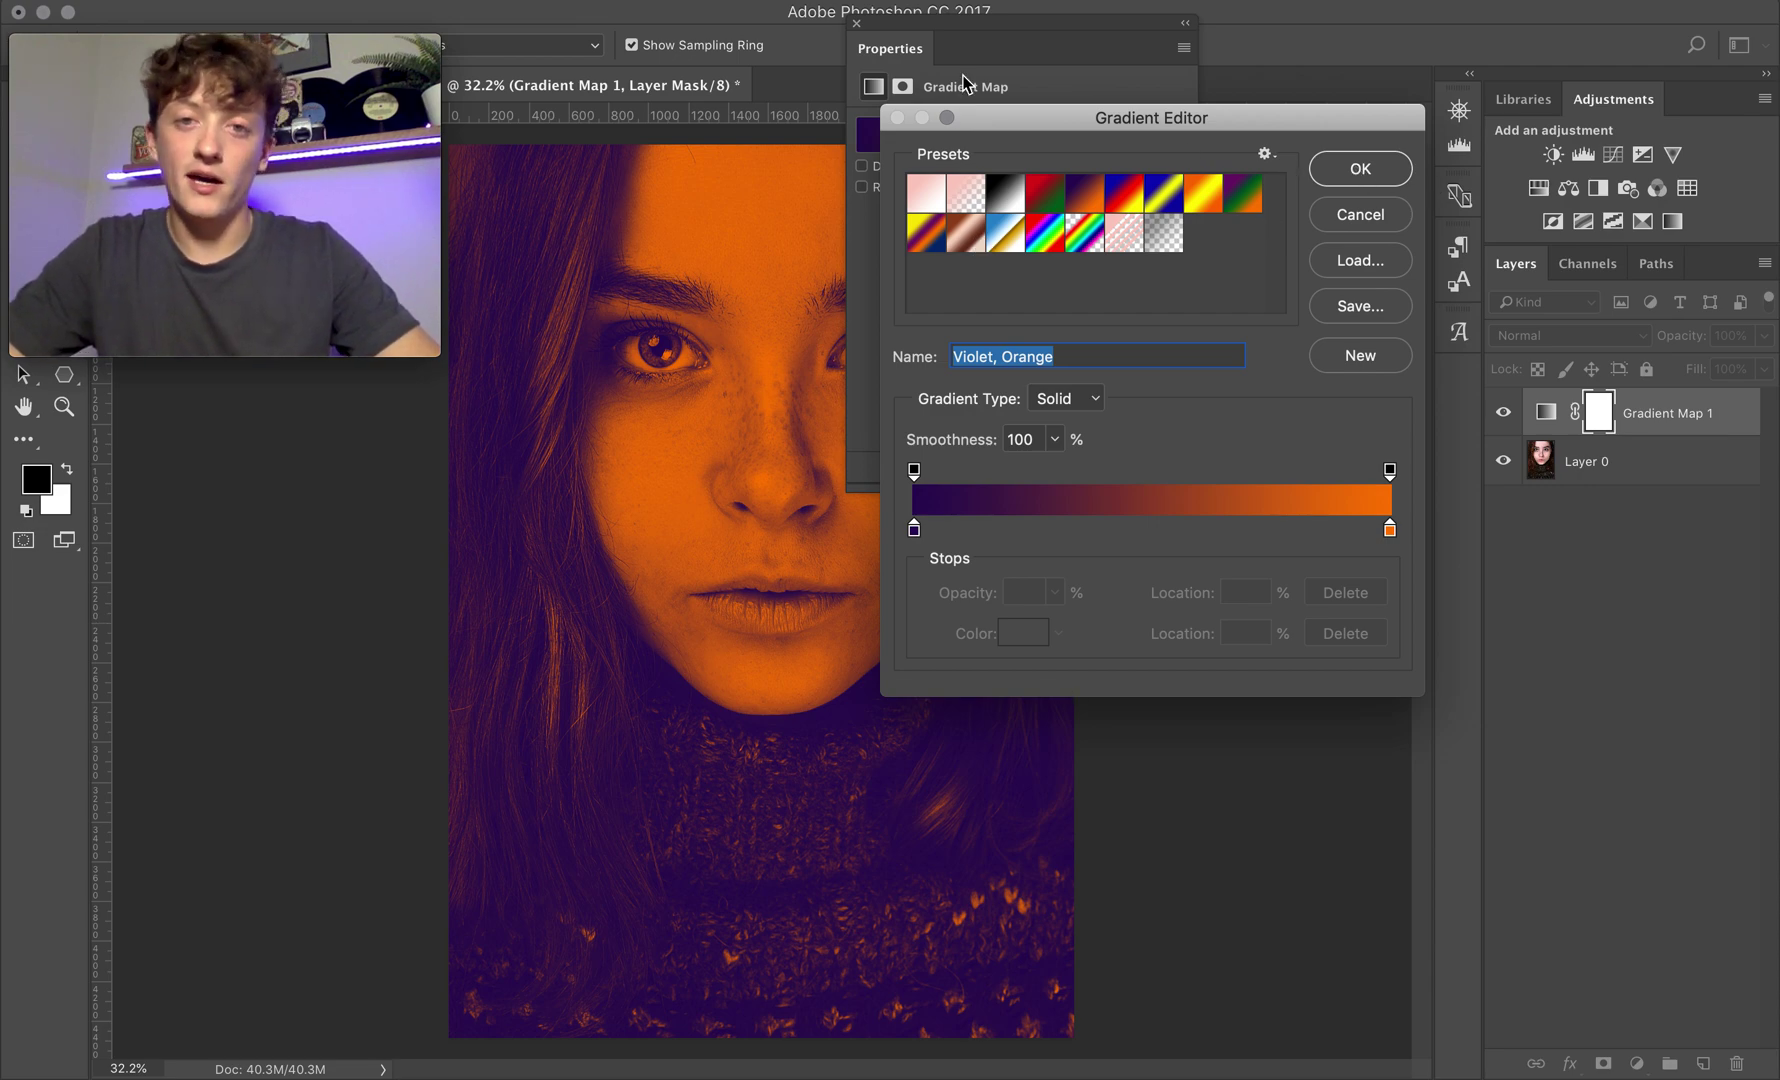
# Step: Preview Gradient Map 1 at about 40% opacity against the original, then restore 100% opacity
pyautogui.click(857, 23)
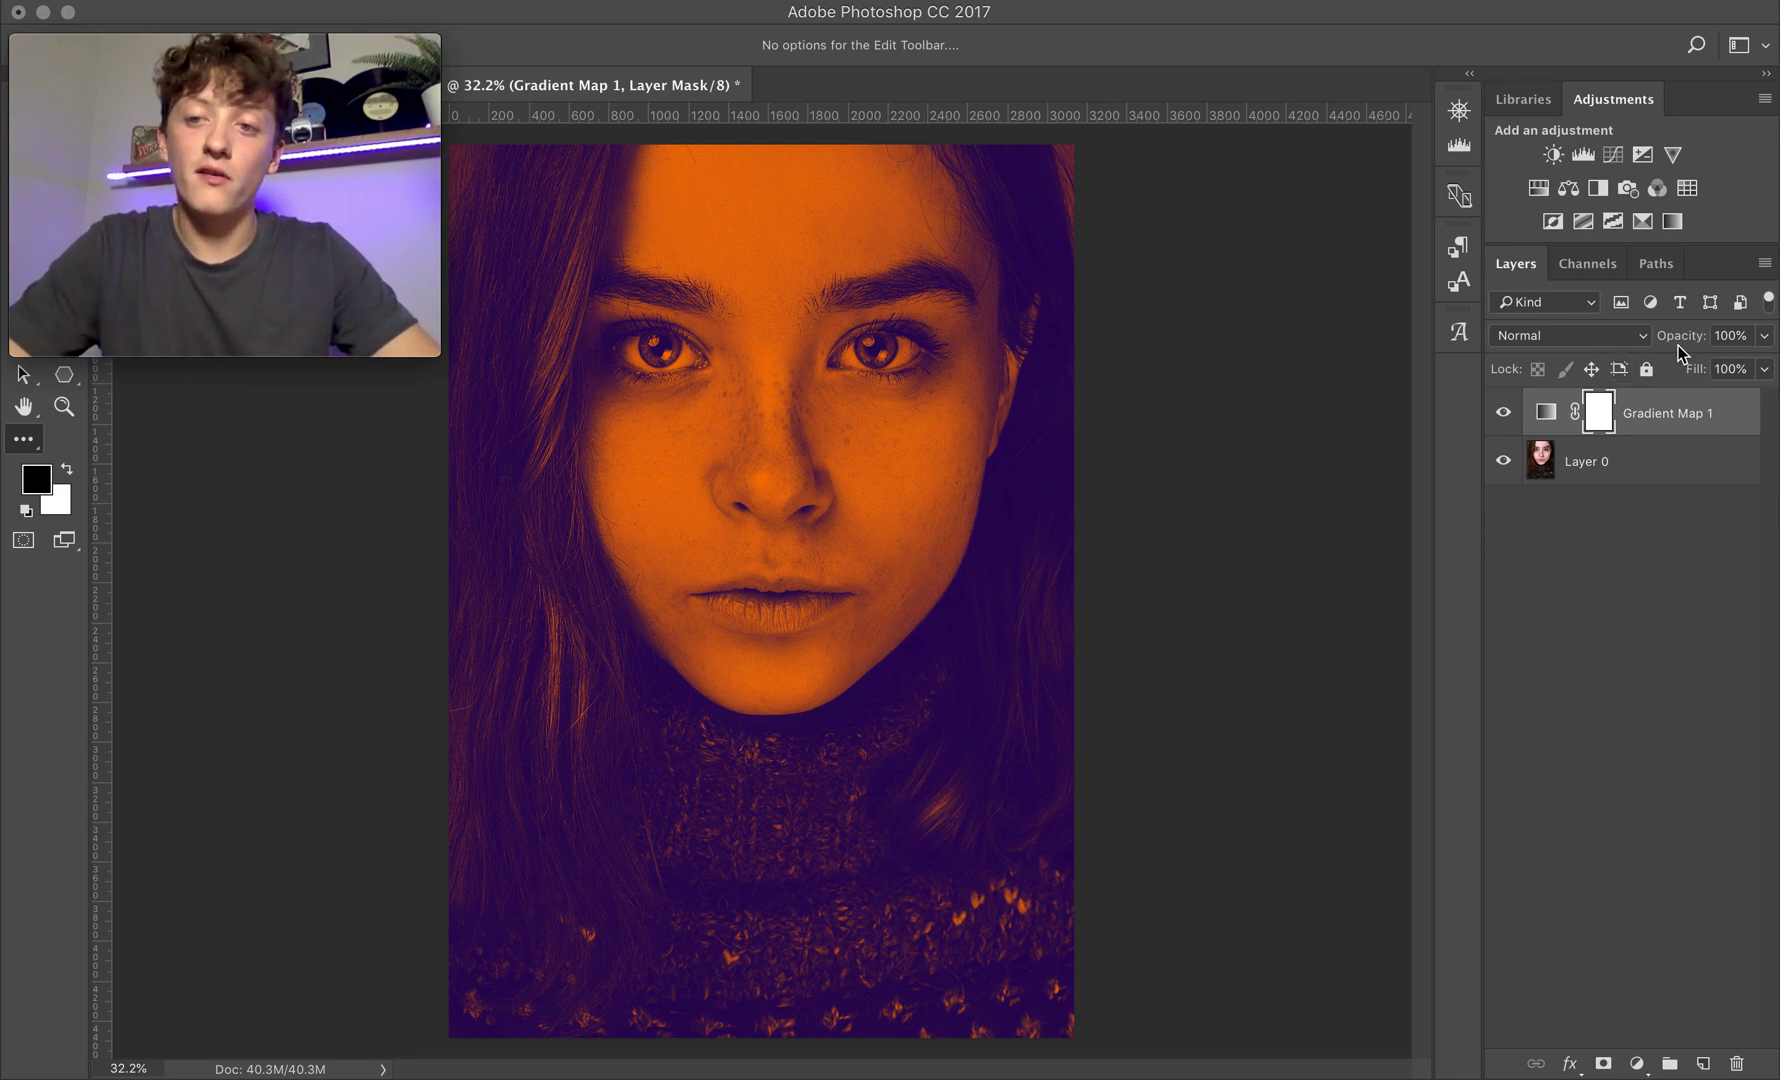
pyautogui.click(1765, 338)
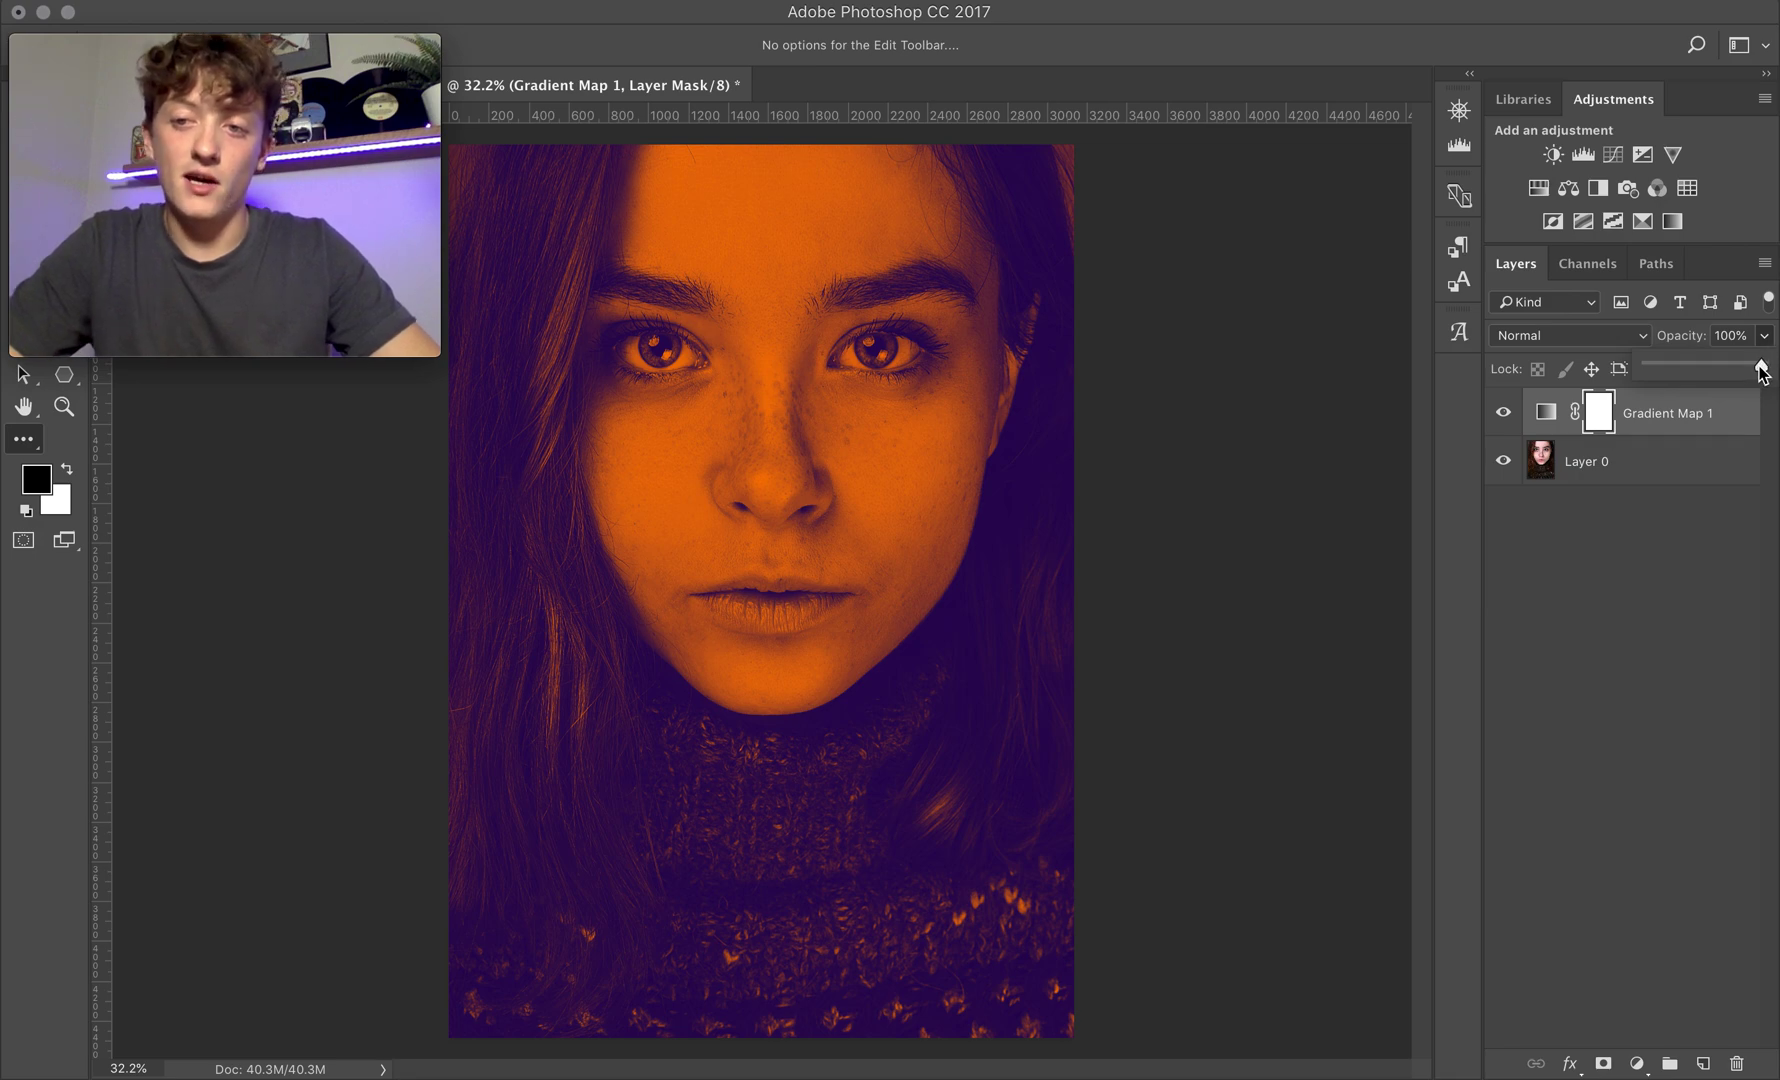
pyautogui.moveTo(1762, 372); pyautogui.dragTo(1697, 380)
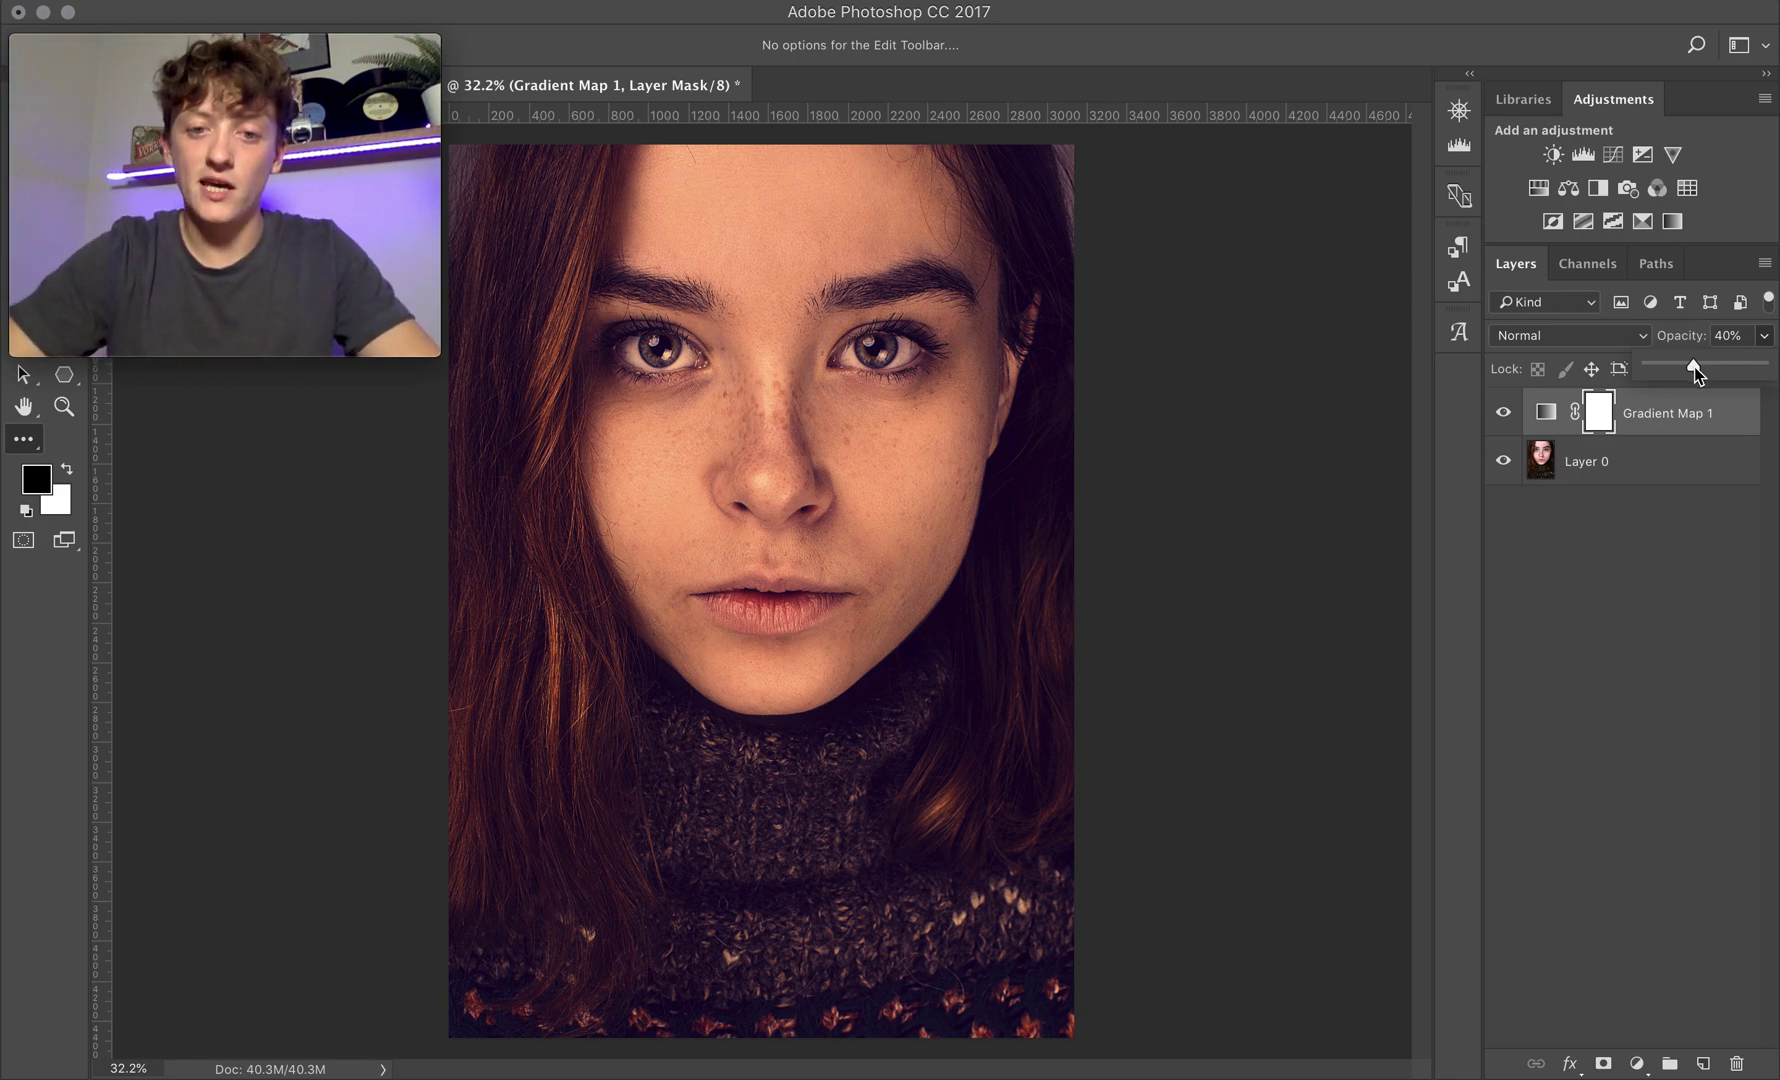
pyautogui.click(1503, 414)
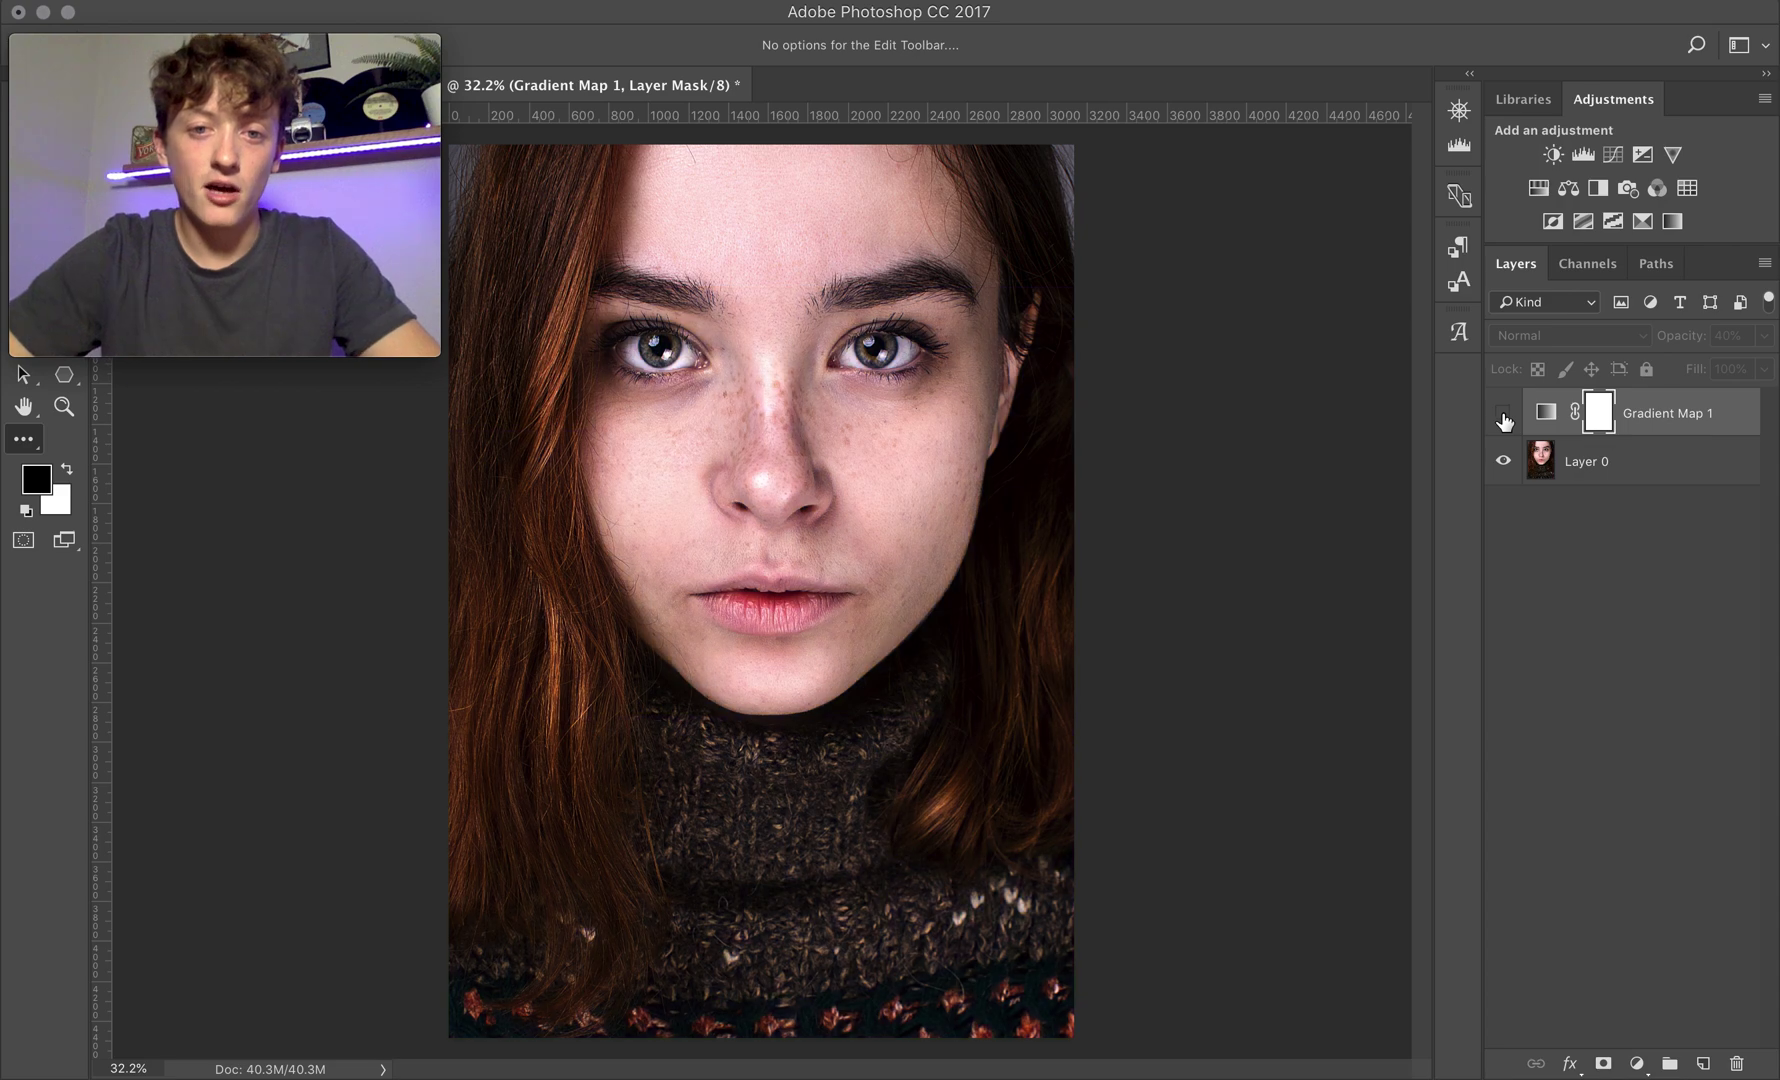
pyautogui.click(1503, 414)
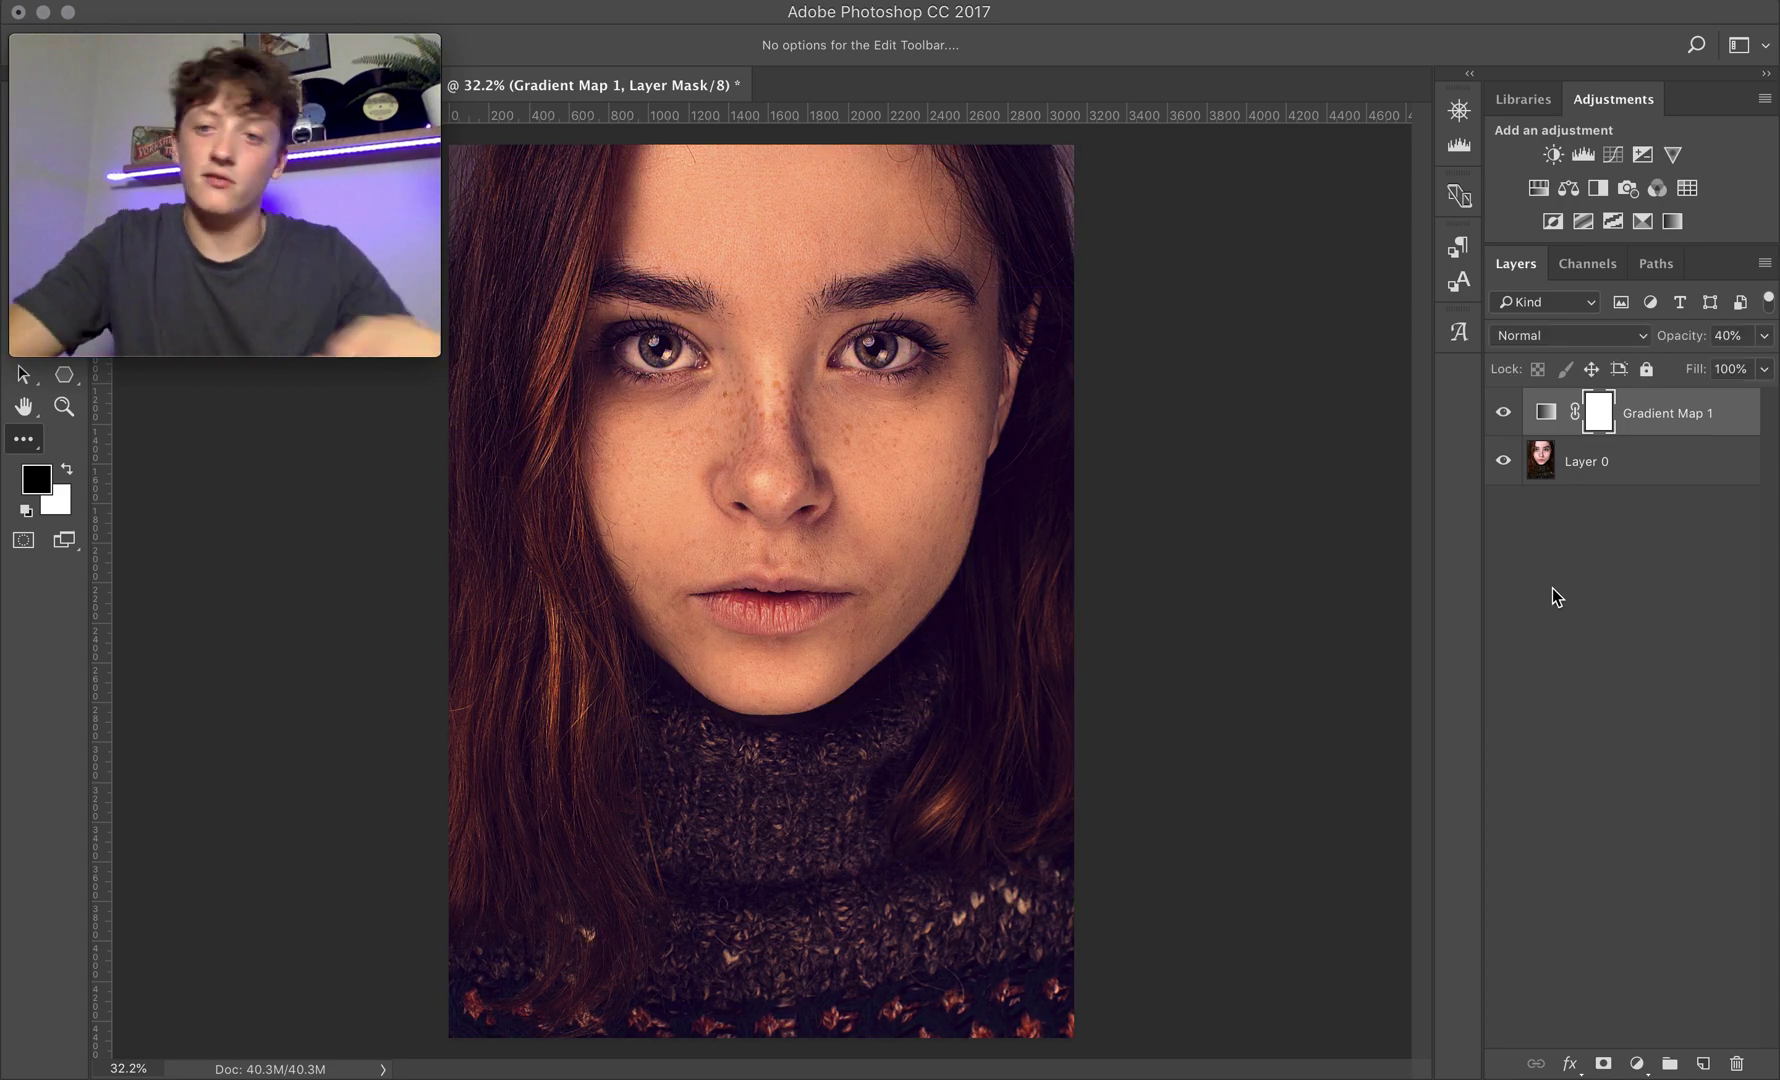
pyautogui.click(1766, 340)
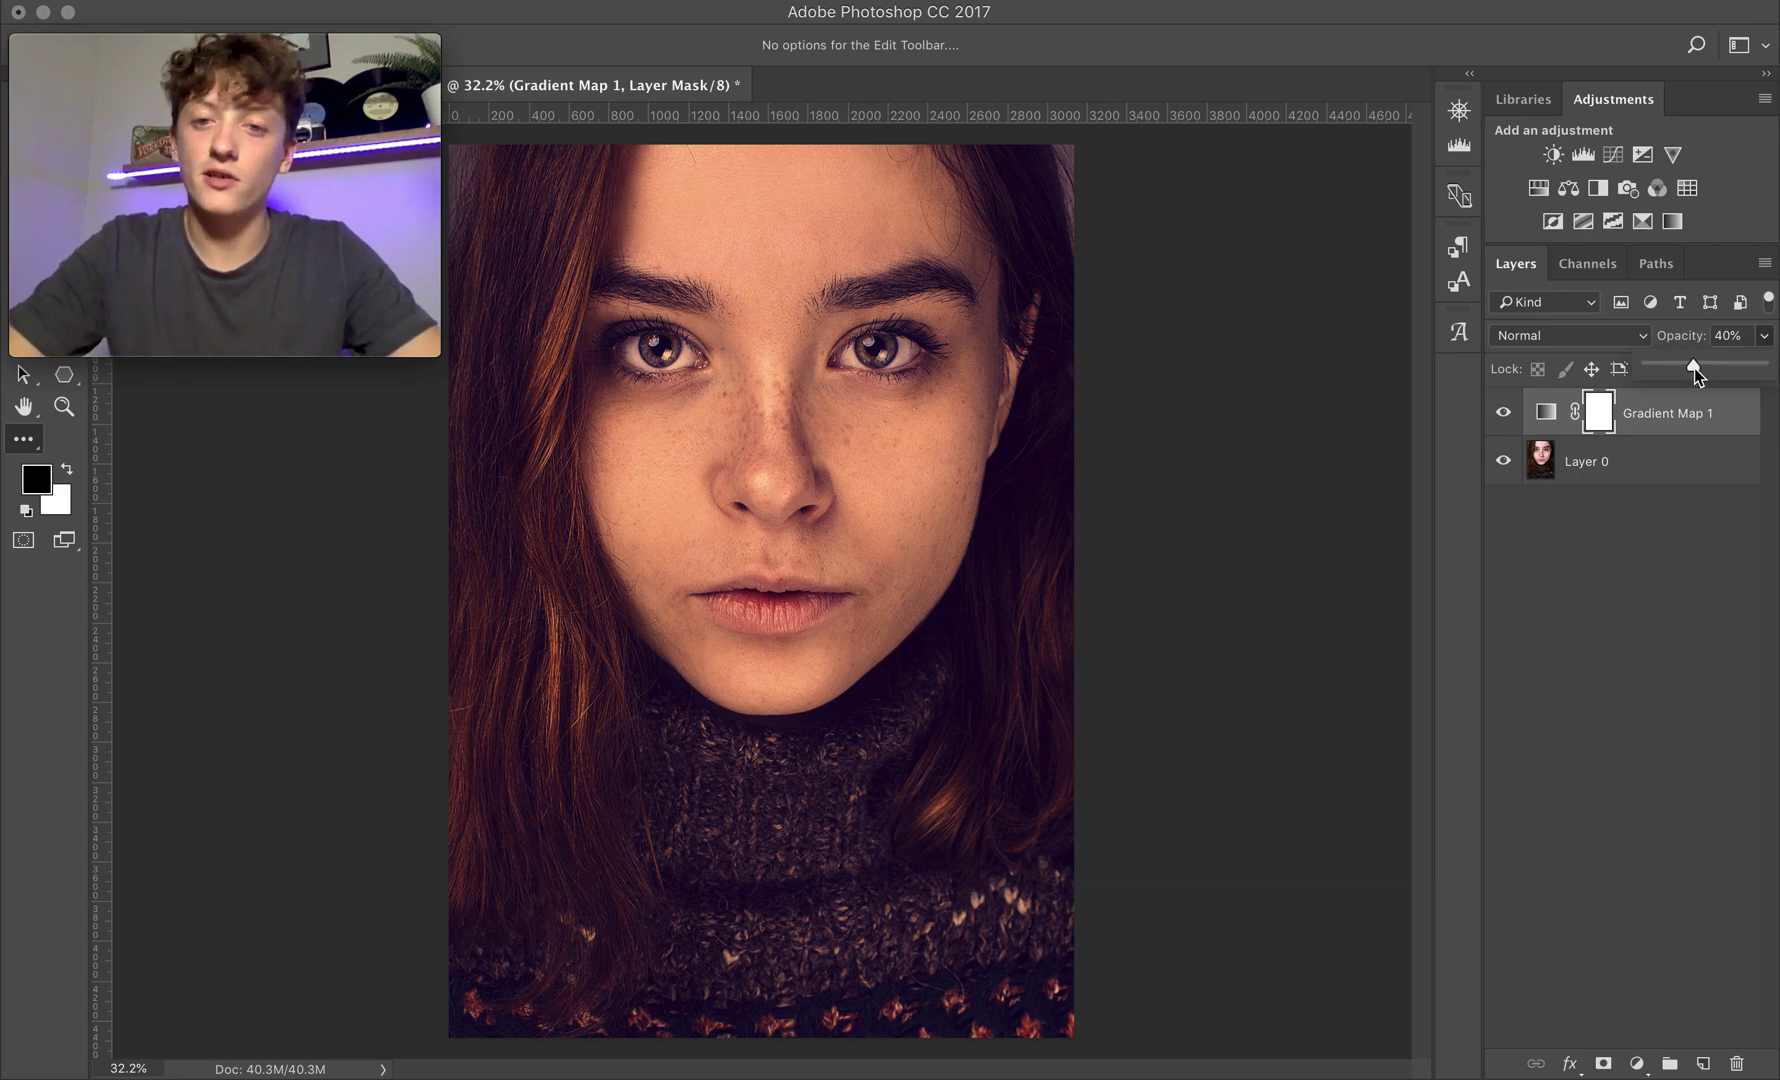
pyautogui.moveTo(1690, 369); pyautogui.dragTo(1768, 368)
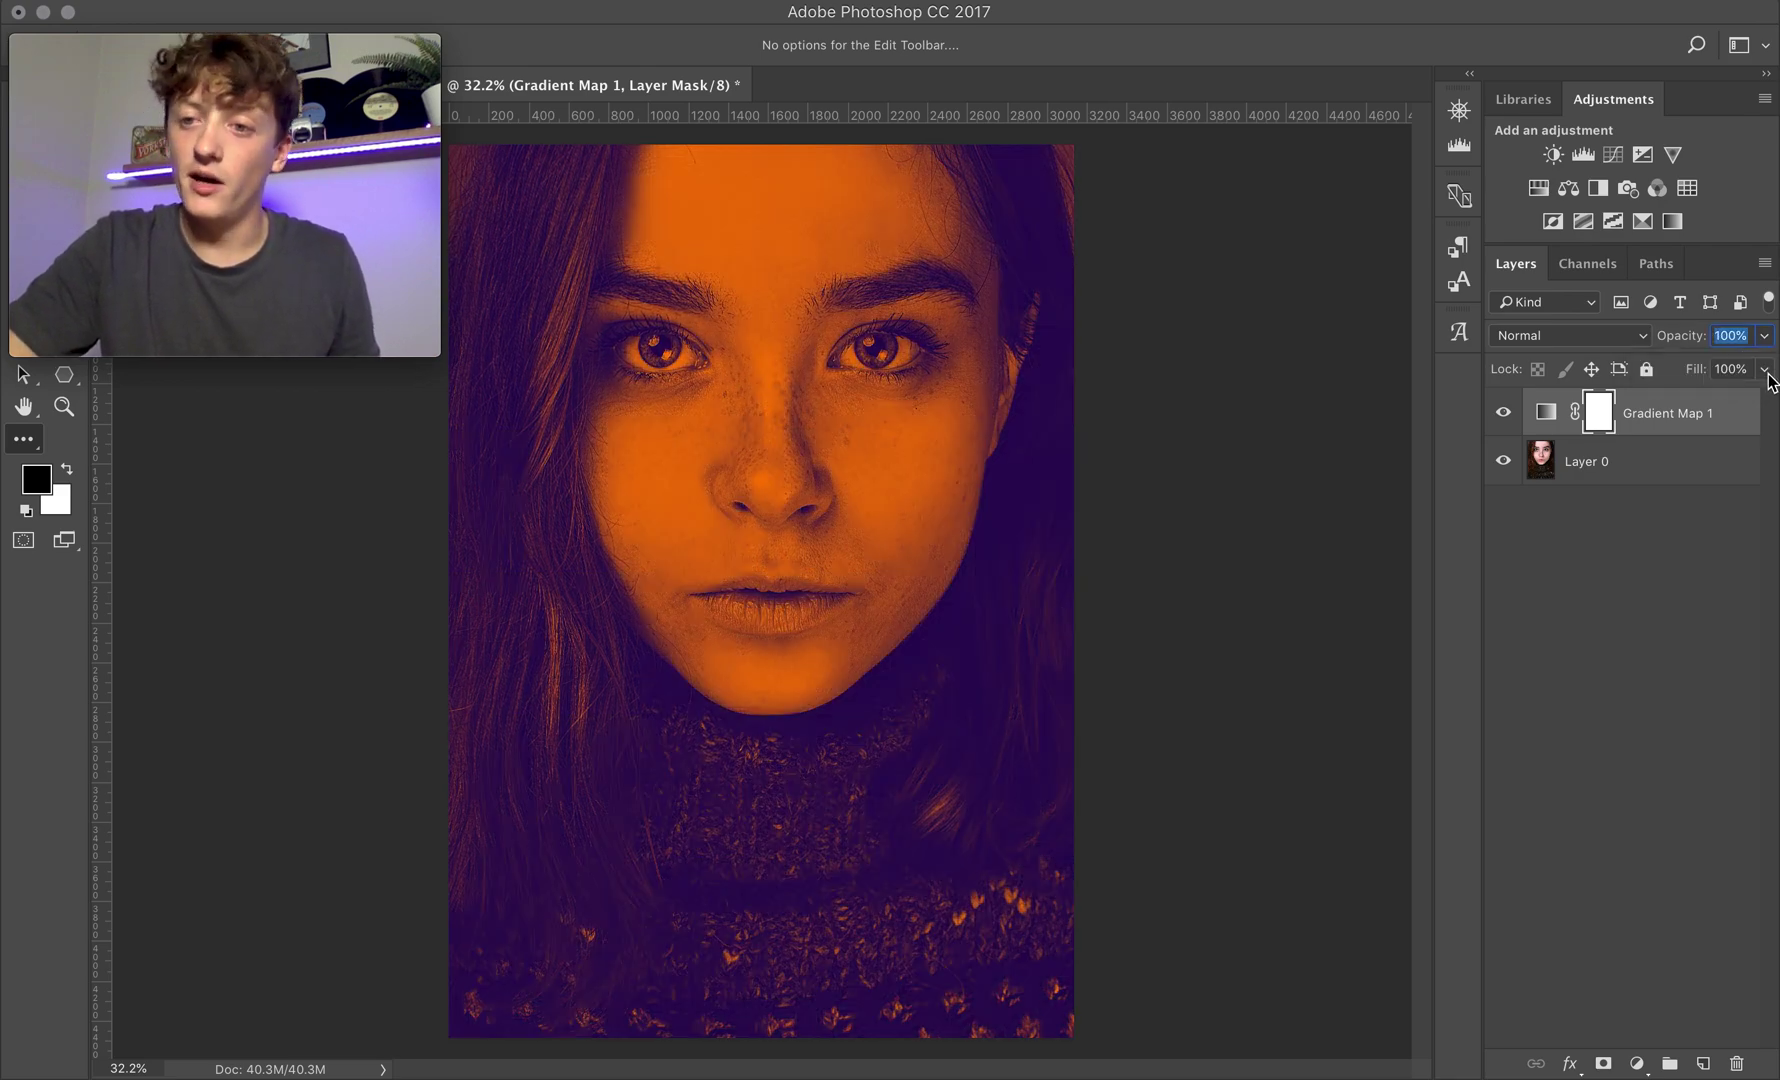
# Step: Lower Gradient Map 1's fill to 26%, deselect it, and toggle its visibility to compare
pyautogui.click(1765, 369)
pyautogui.moveTo(1728, 400); pyautogui.dragTo(1676, 398)
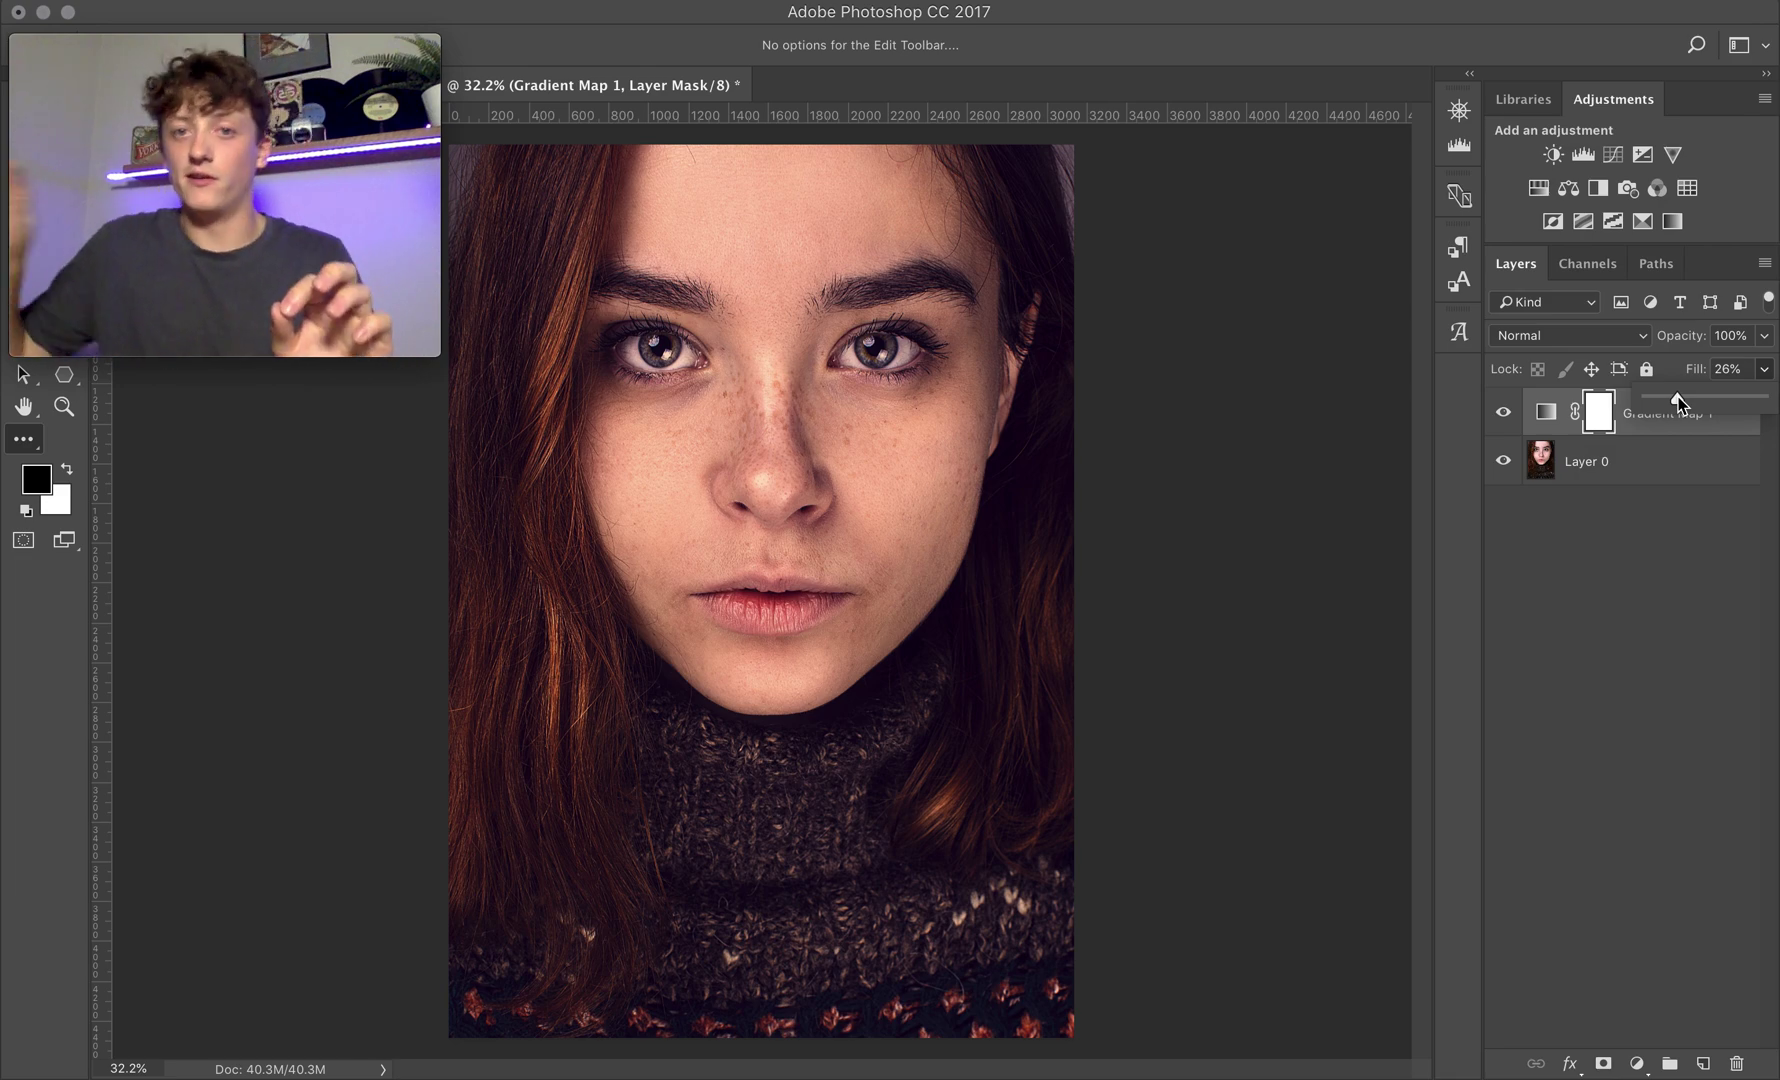
pyautogui.click(1665, 556)
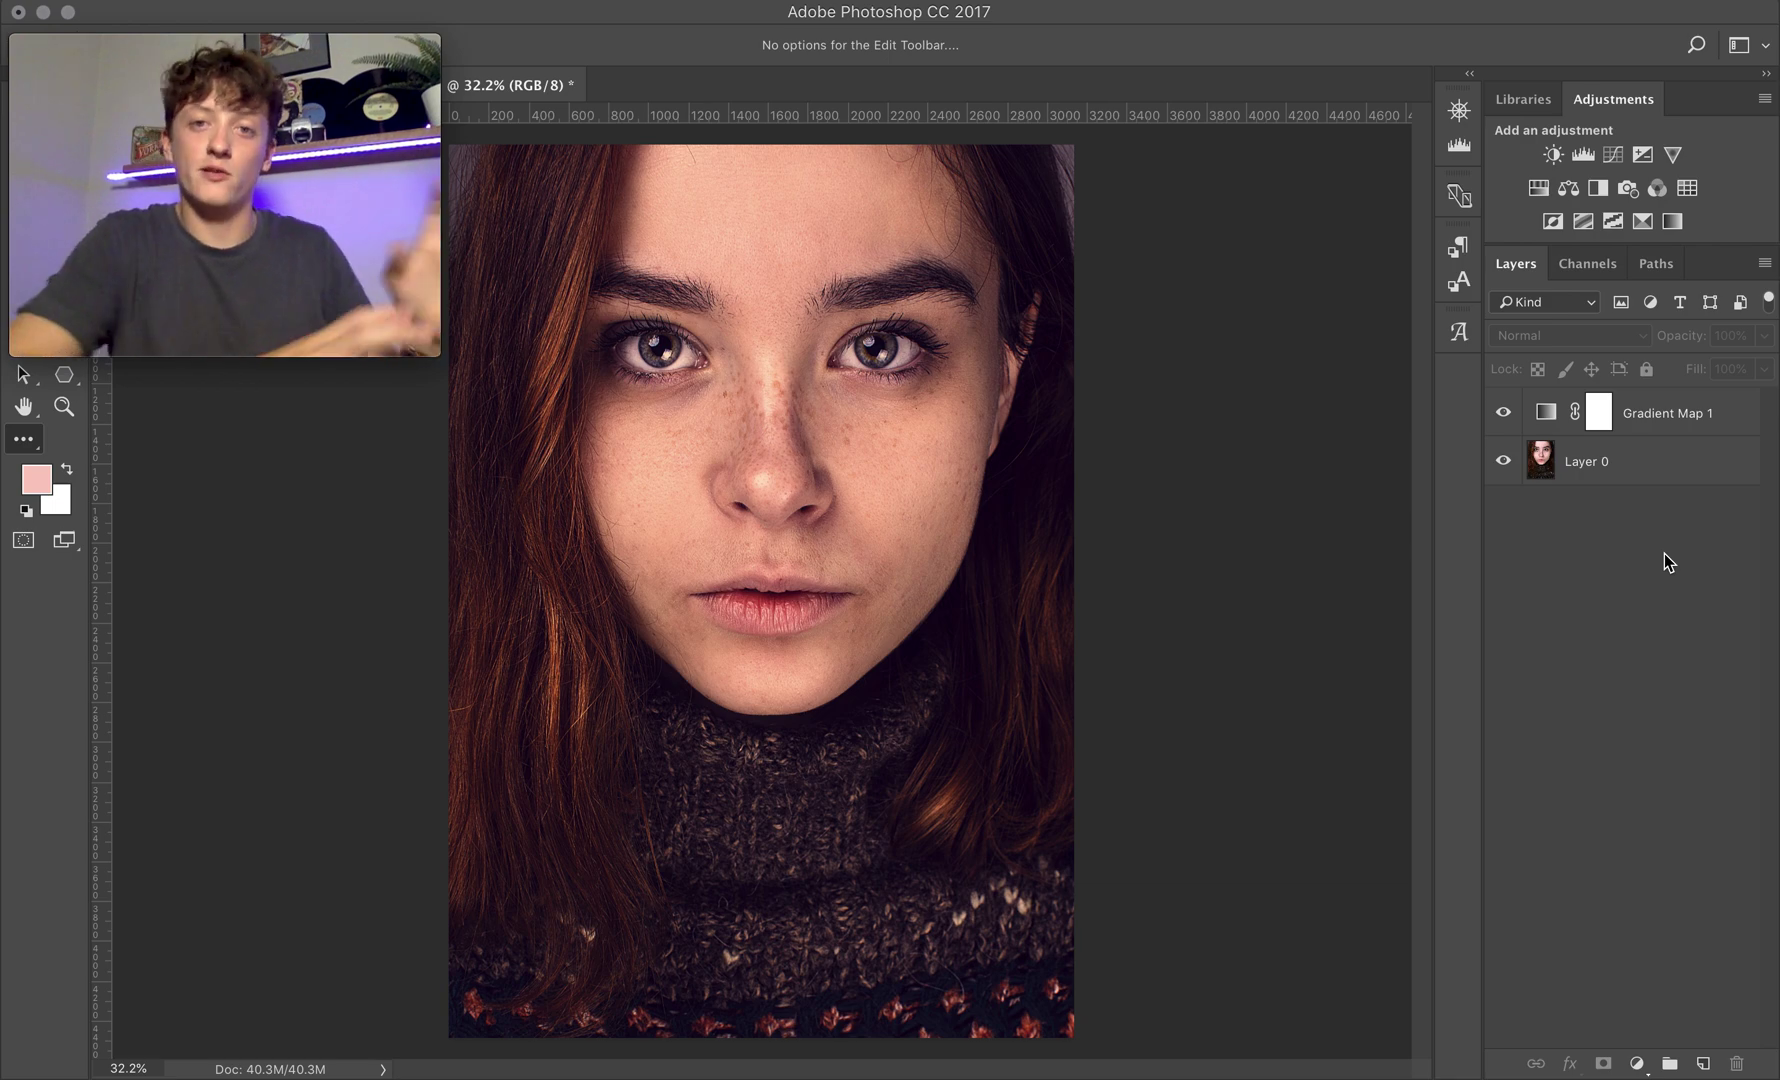
pyautogui.click(1504, 413)
pyautogui.click(1506, 415)
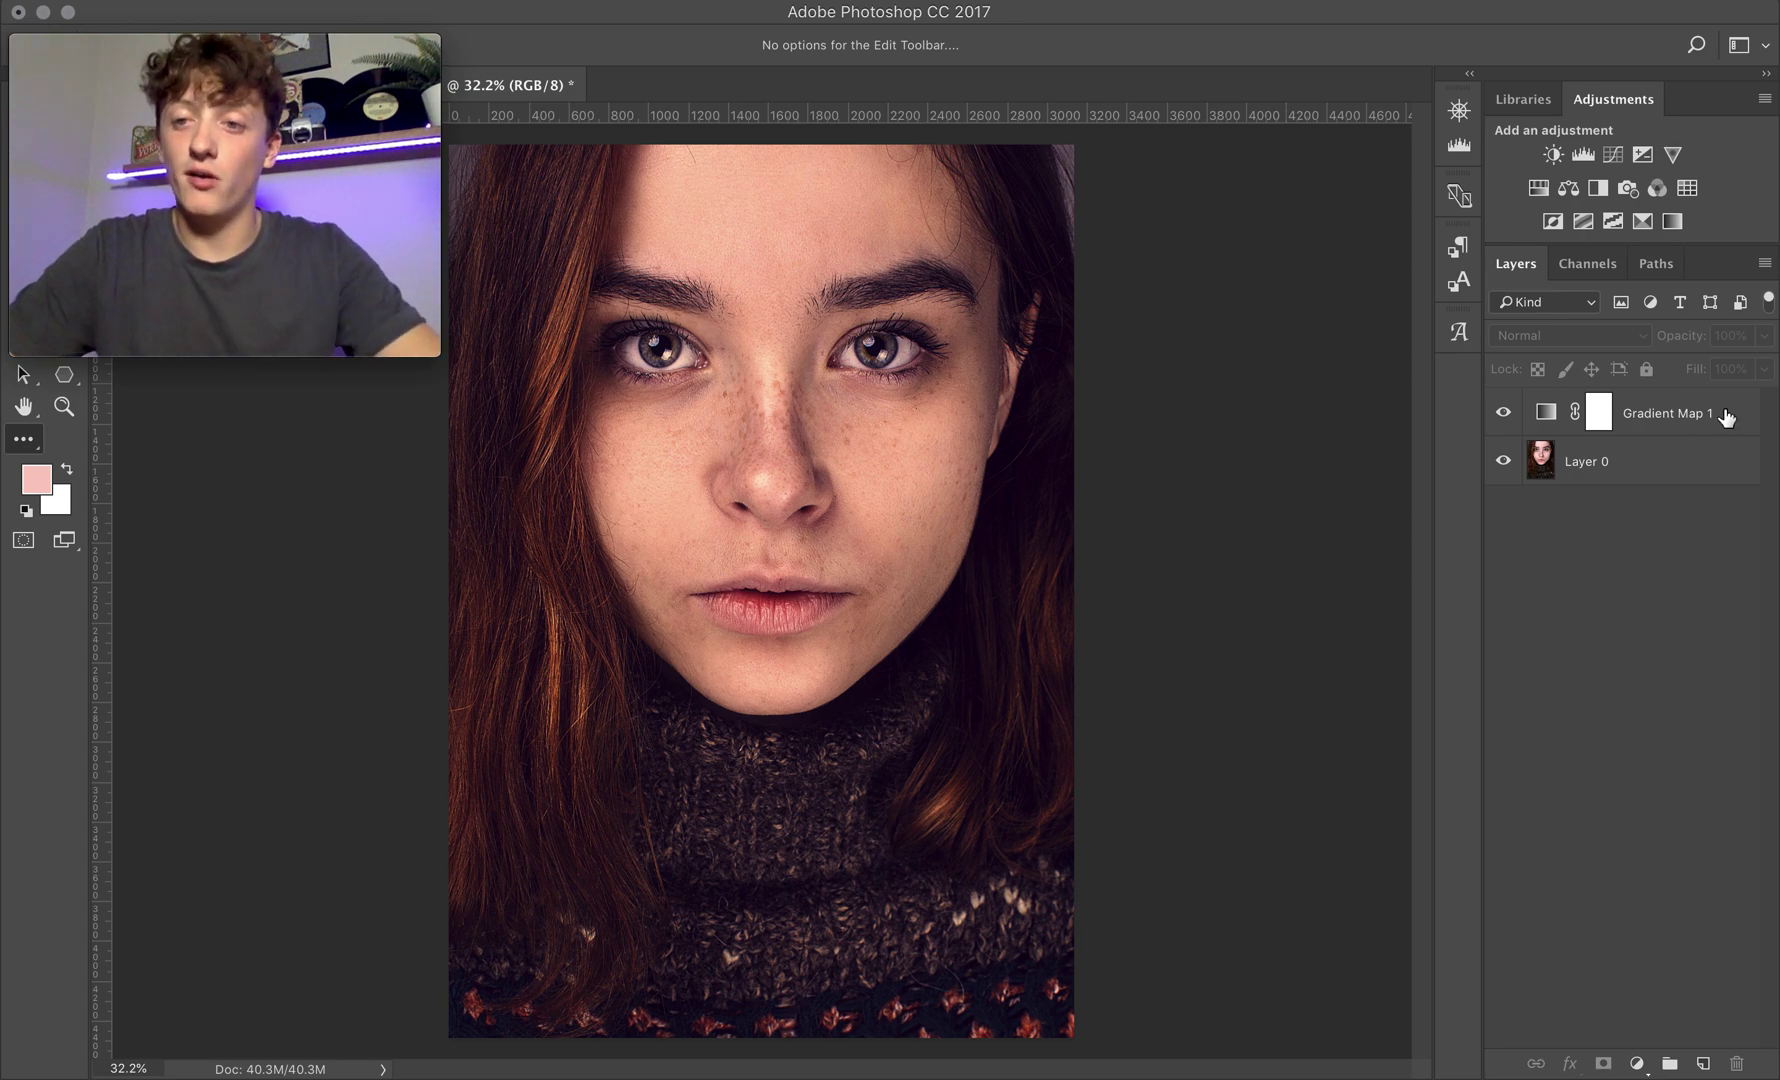
# Step: Restore Gradient Map 1's fill to 100% and set its blend mode to Color Burn
pyautogui.click(1645, 422)
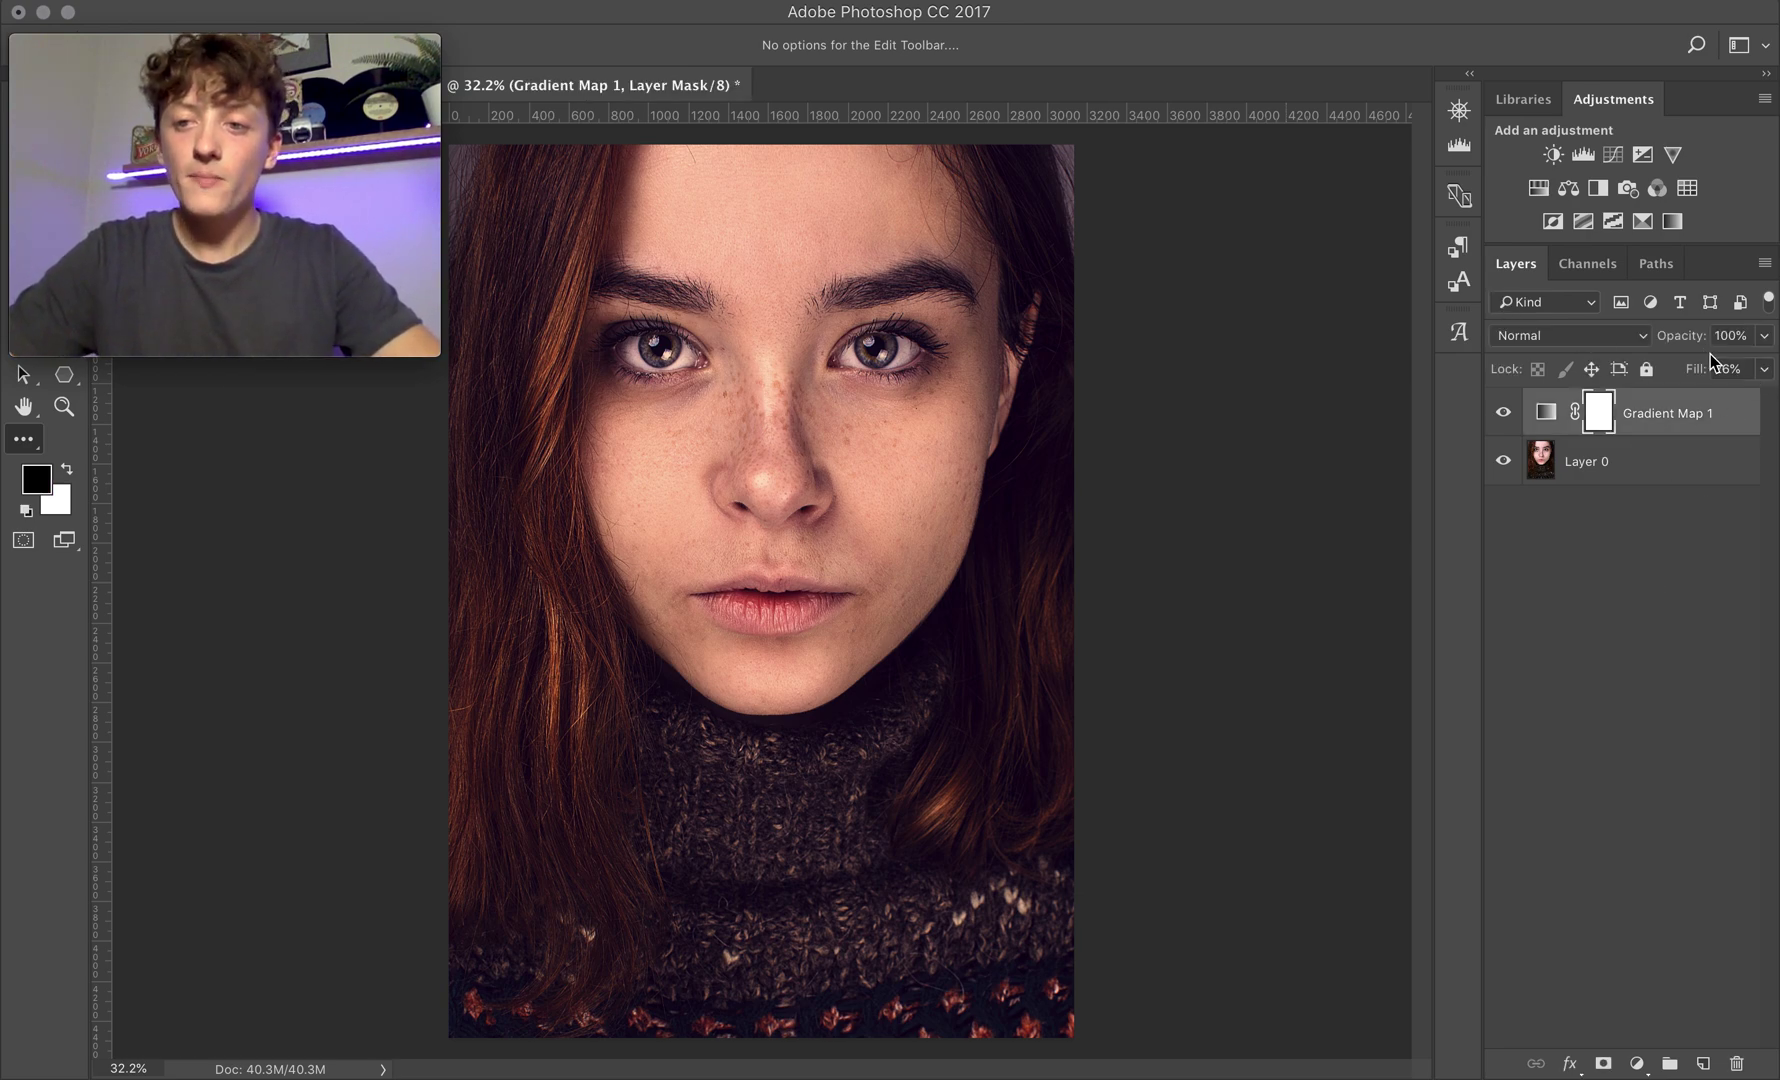
pyautogui.click(1764, 369)
pyautogui.moveTo(1673, 398); pyautogui.dragTo(1761, 398)
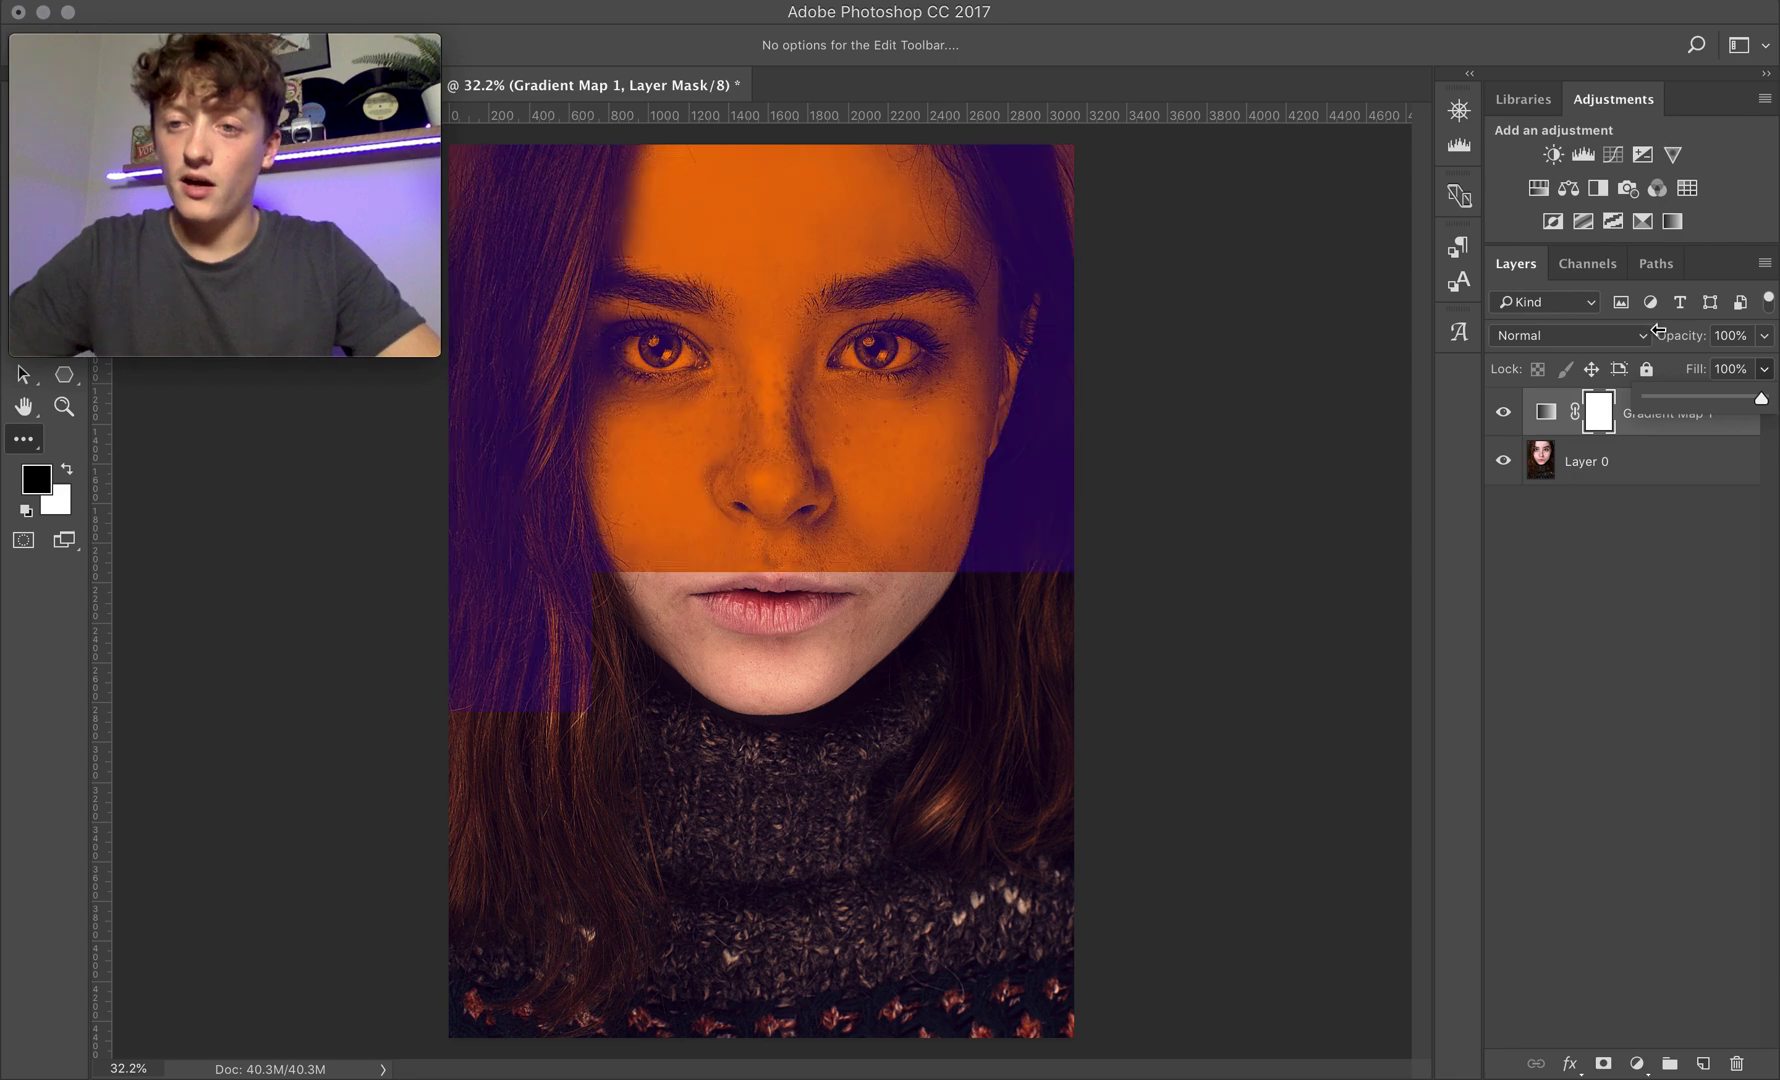
pyautogui.click(1596, 339)
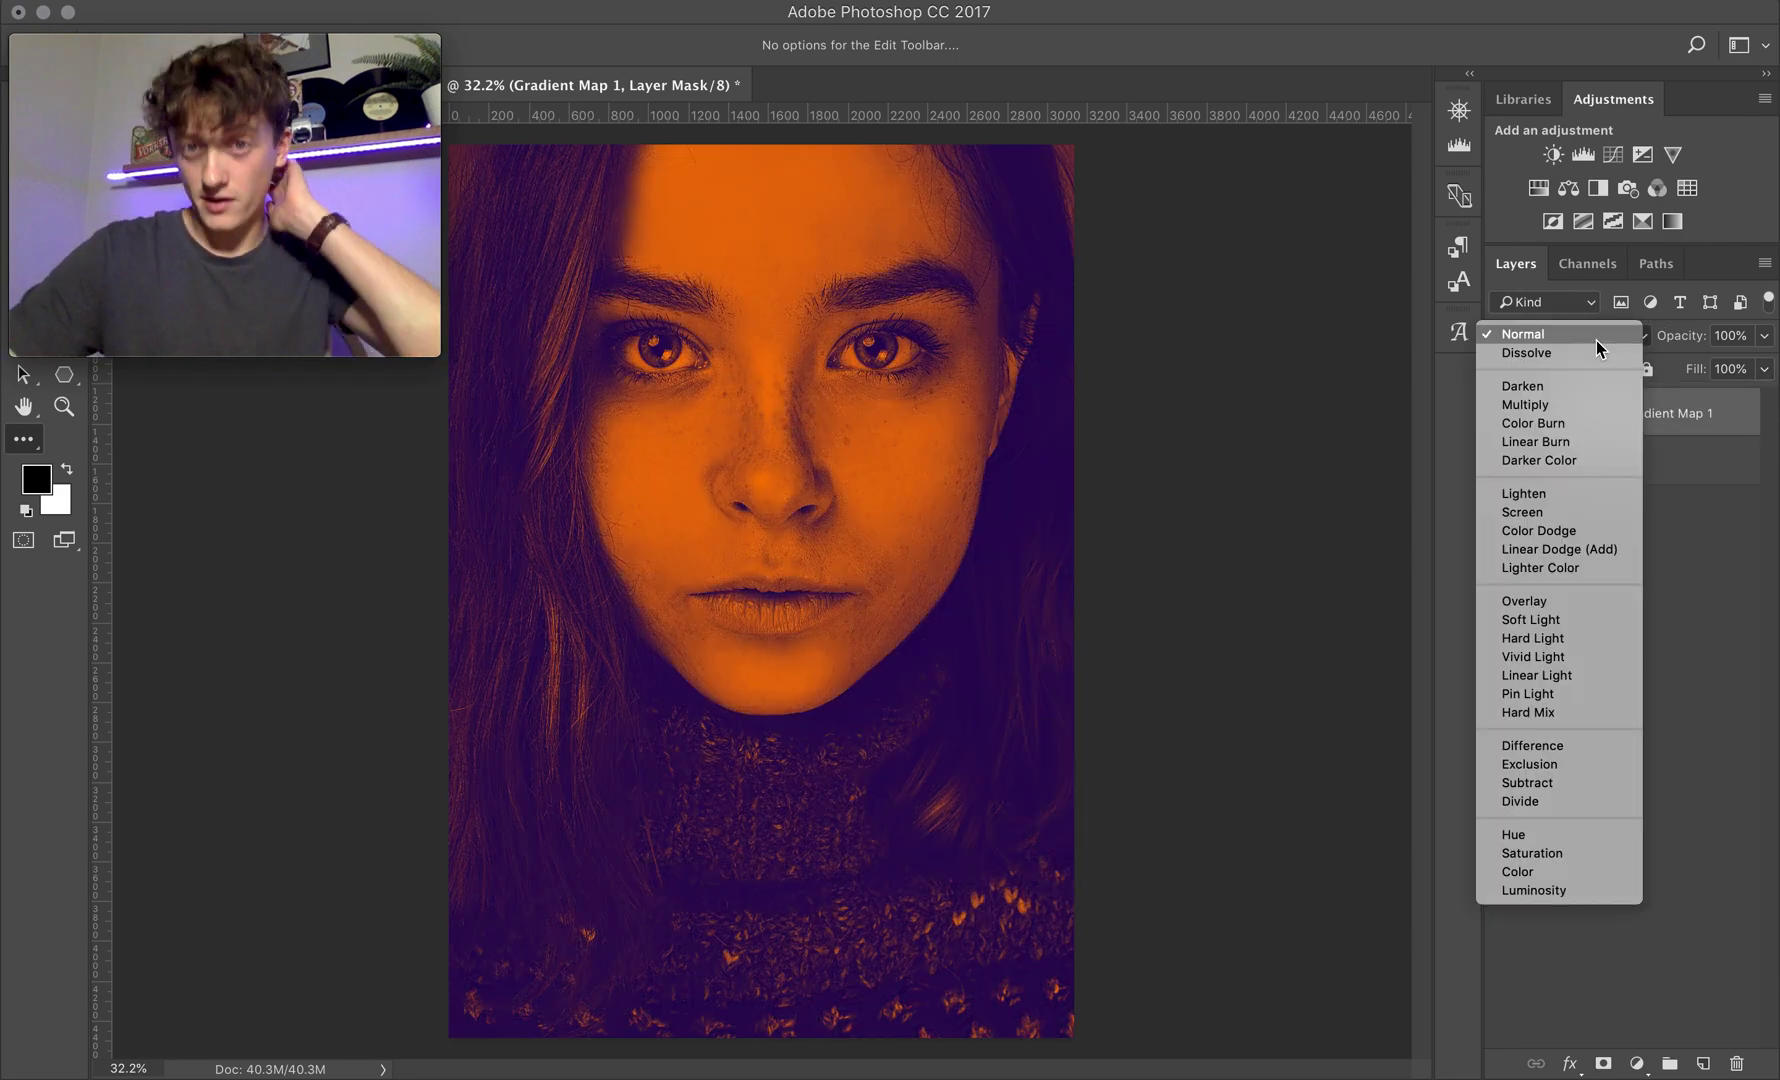
pyautogui.click(1578, 423)
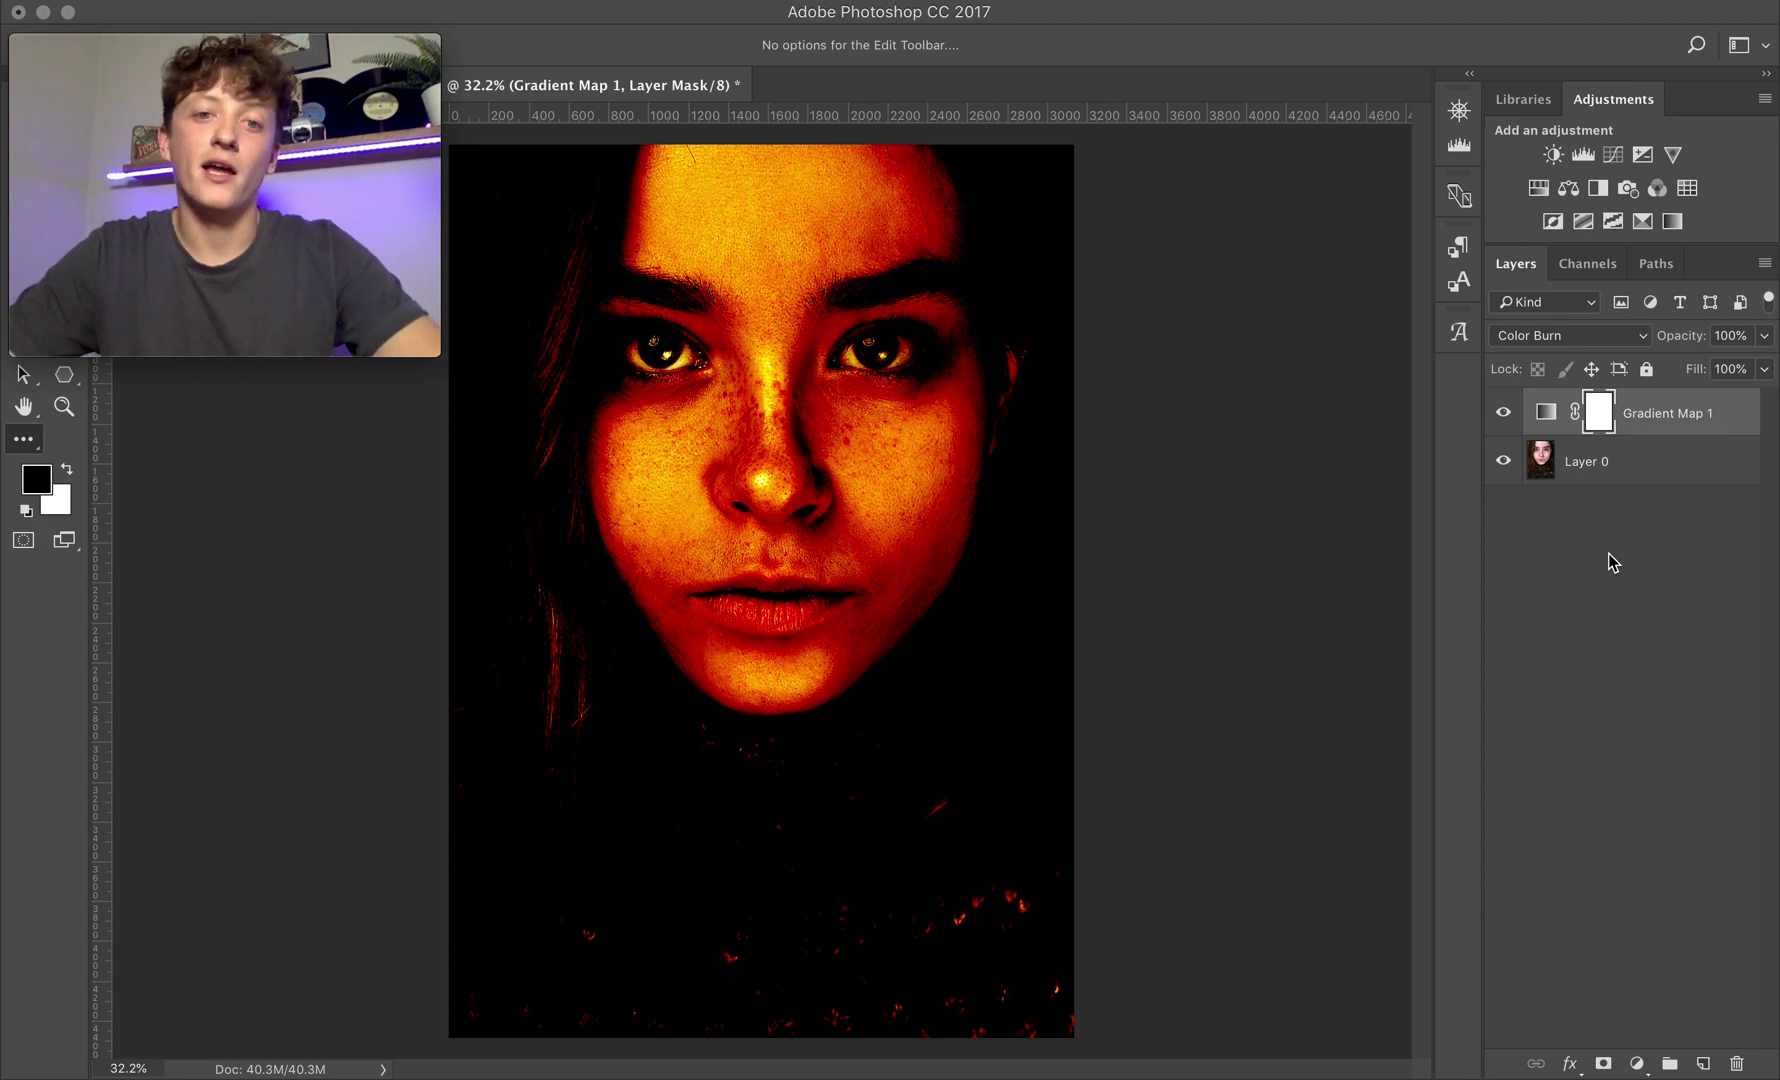
# Step: Drop the Color Burn layer's fill to about 4% and toggle its visibility to compare
pyautogui.click(1765, 370)
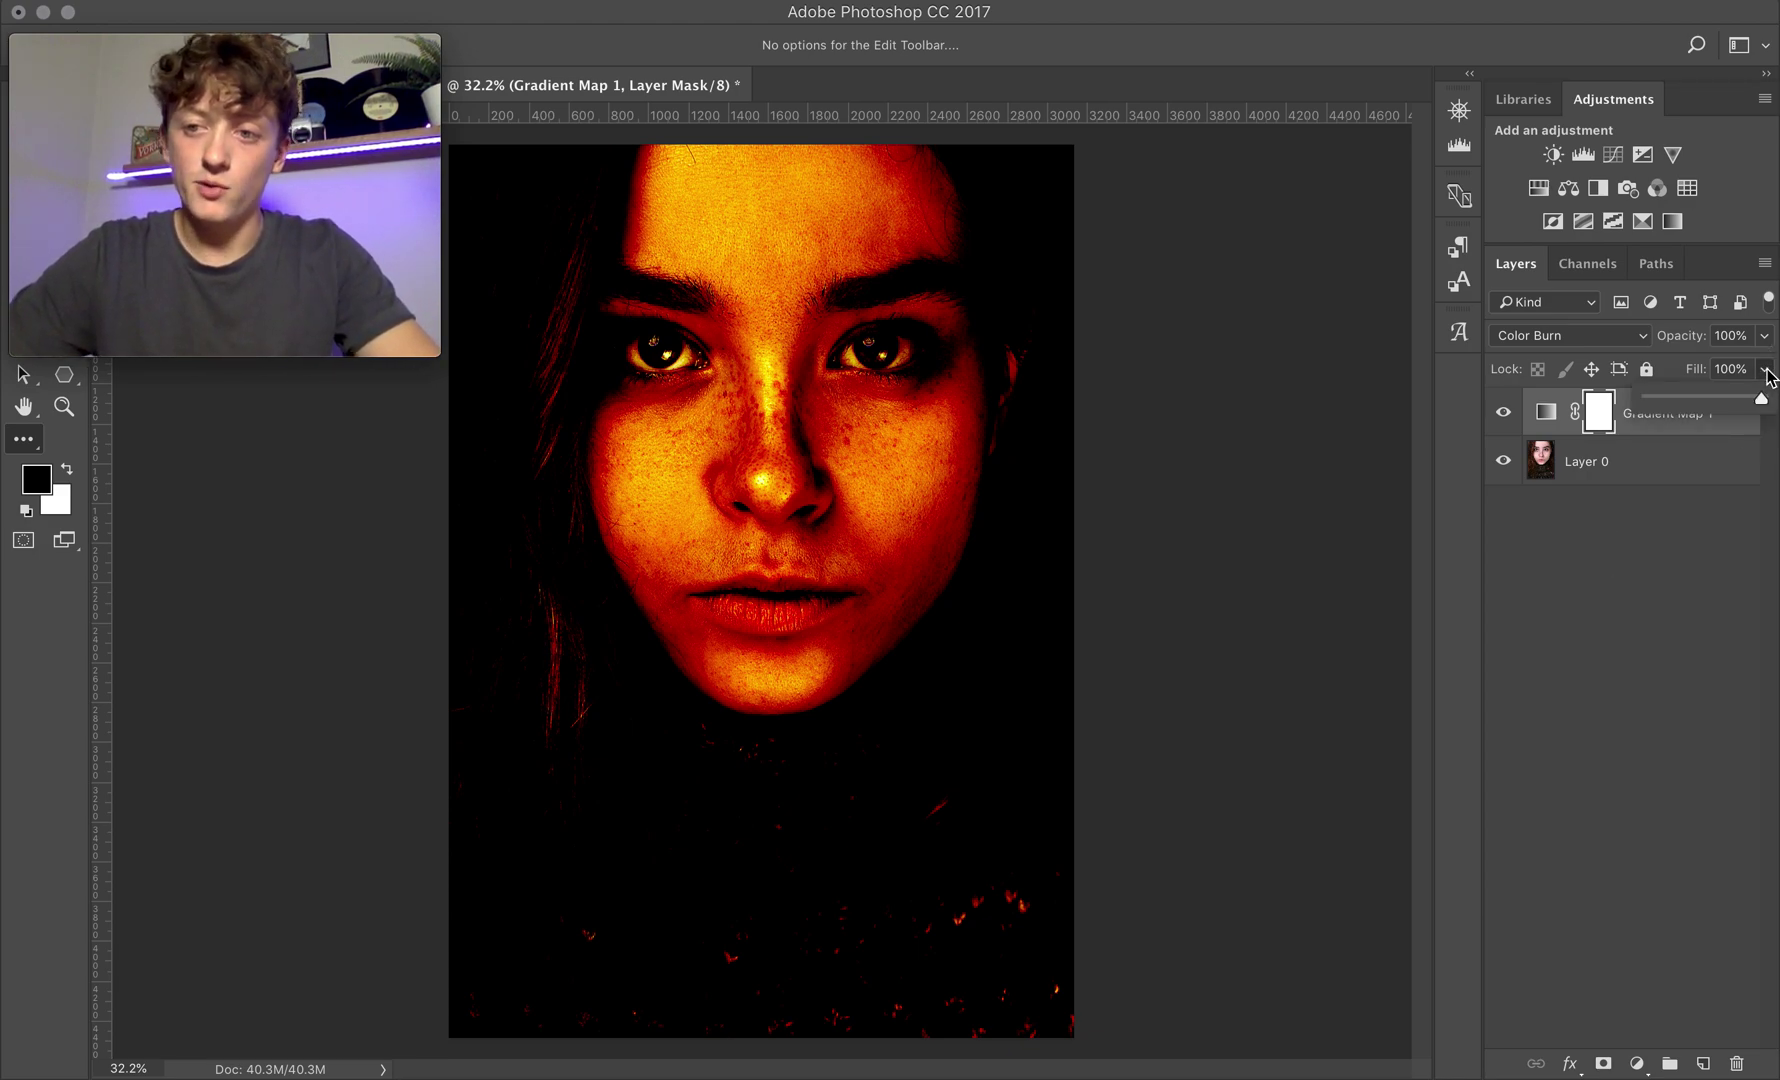
pyautogui.click(1692, 398)
pyautogui.moveTo(1692, 402); pyautogui.dragTo(1655, 402)
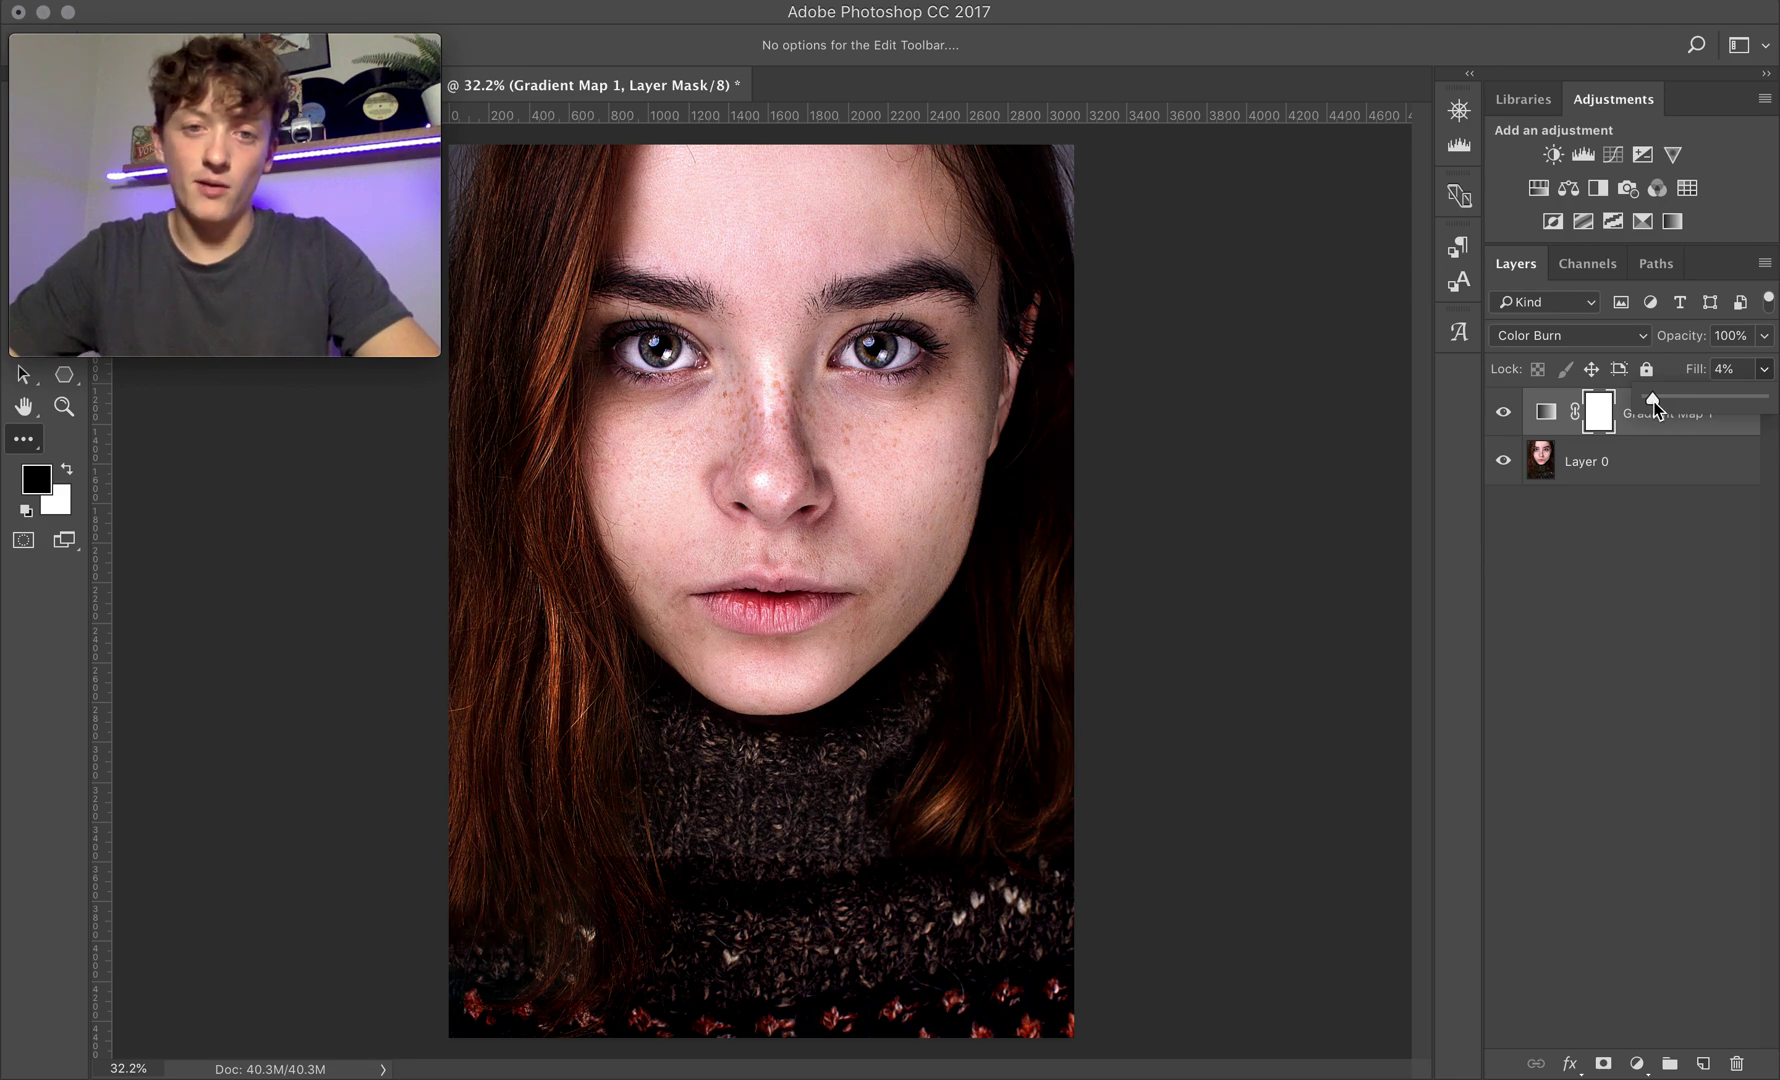
pyautogui.click(1661, 576)
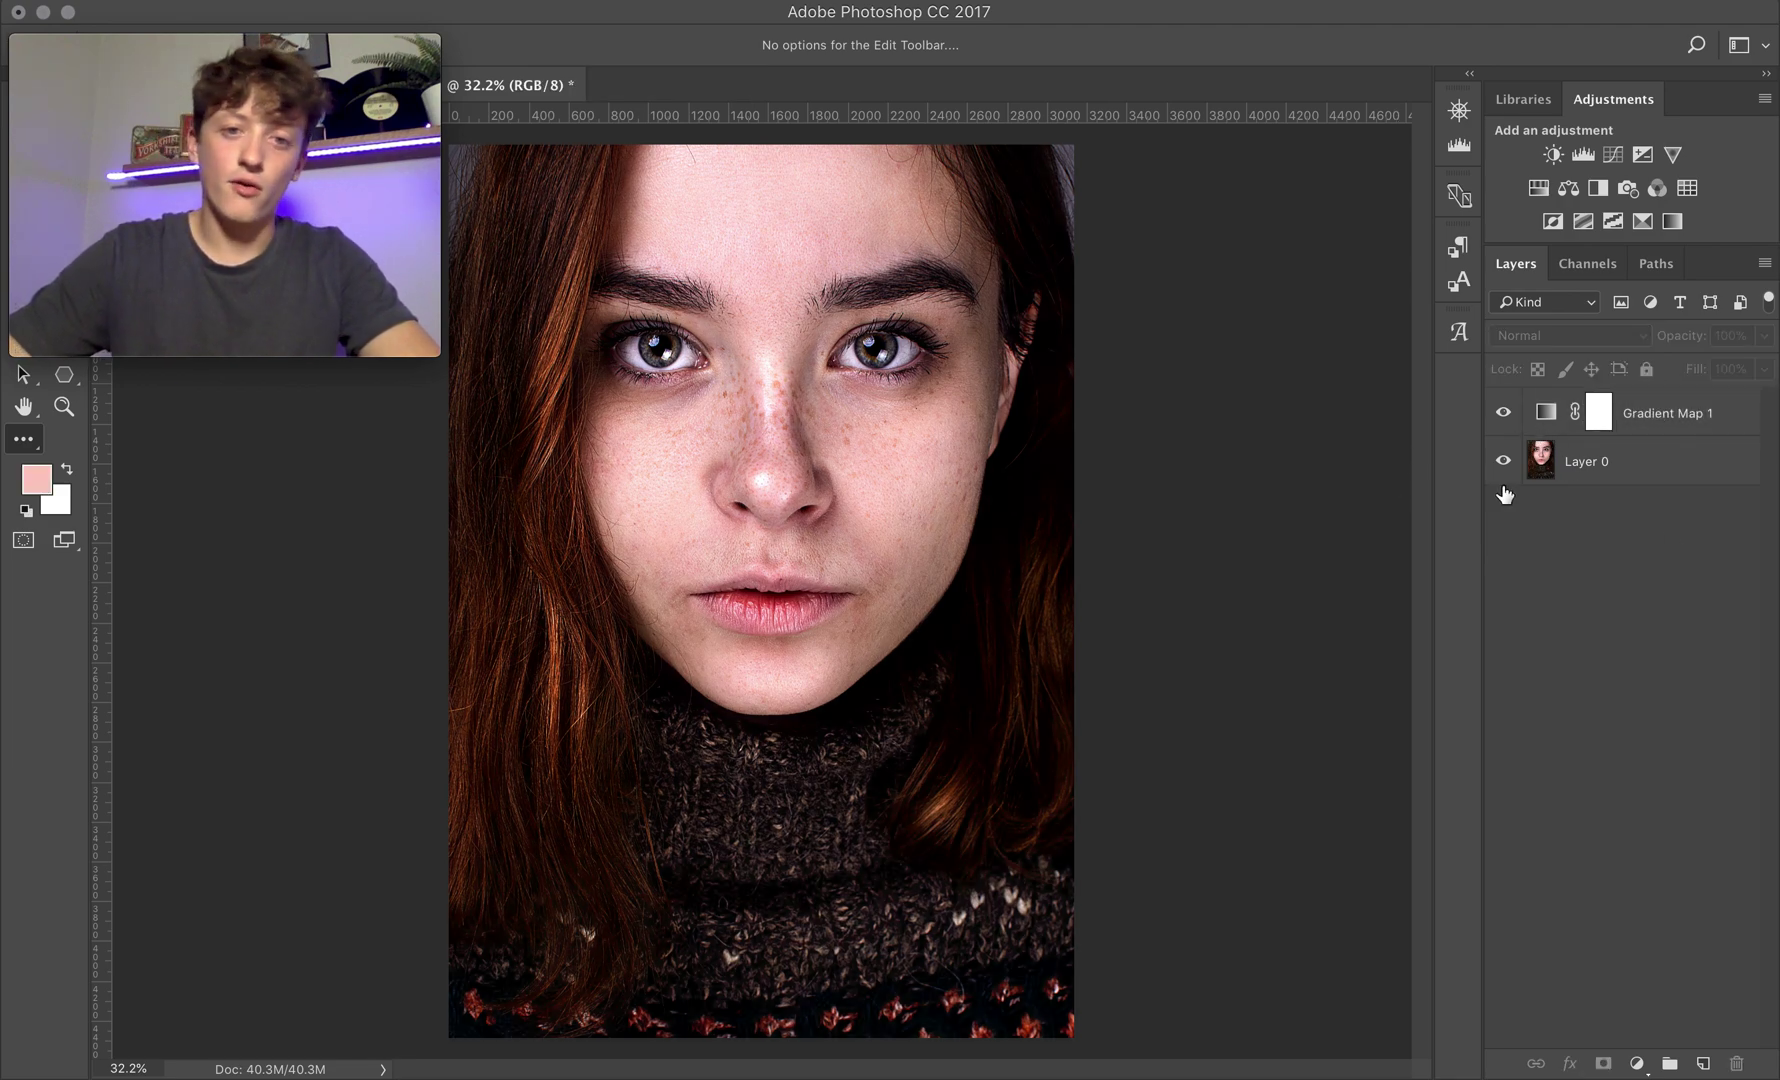
pyautogui.click(1503, 415)
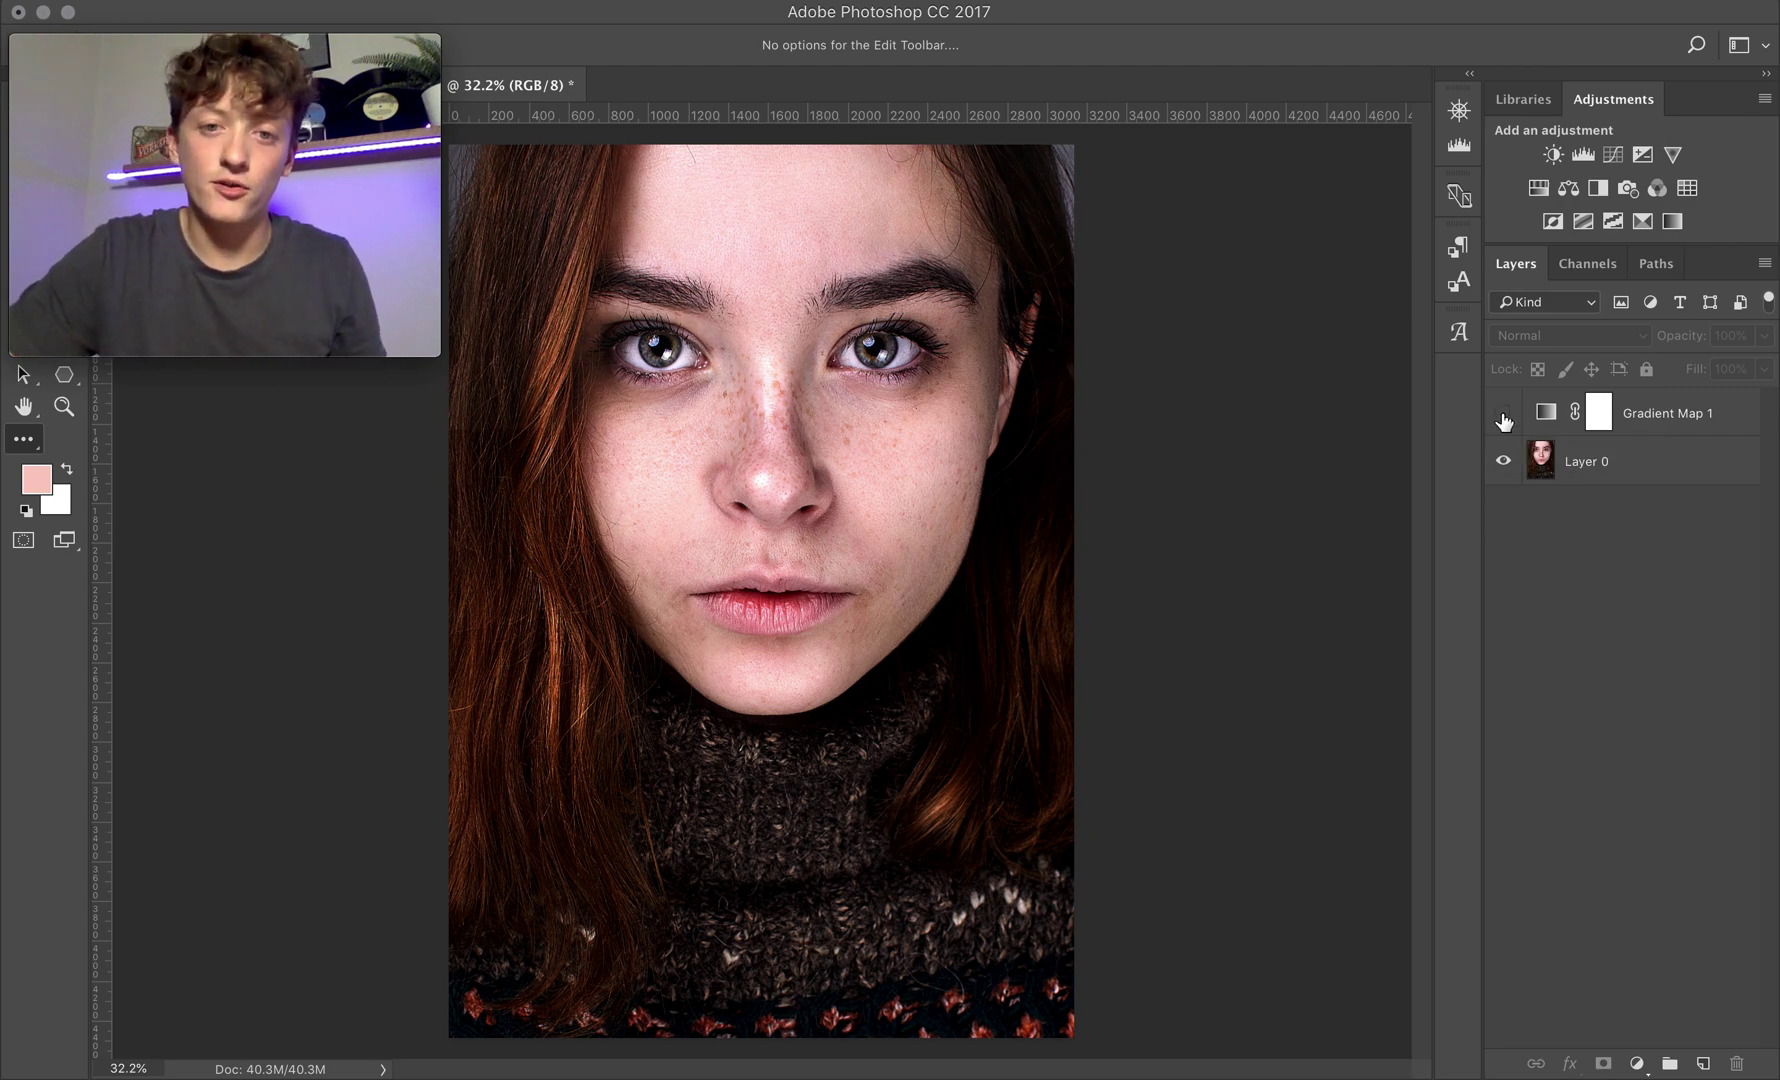
pyautogui.click(1503, 415)
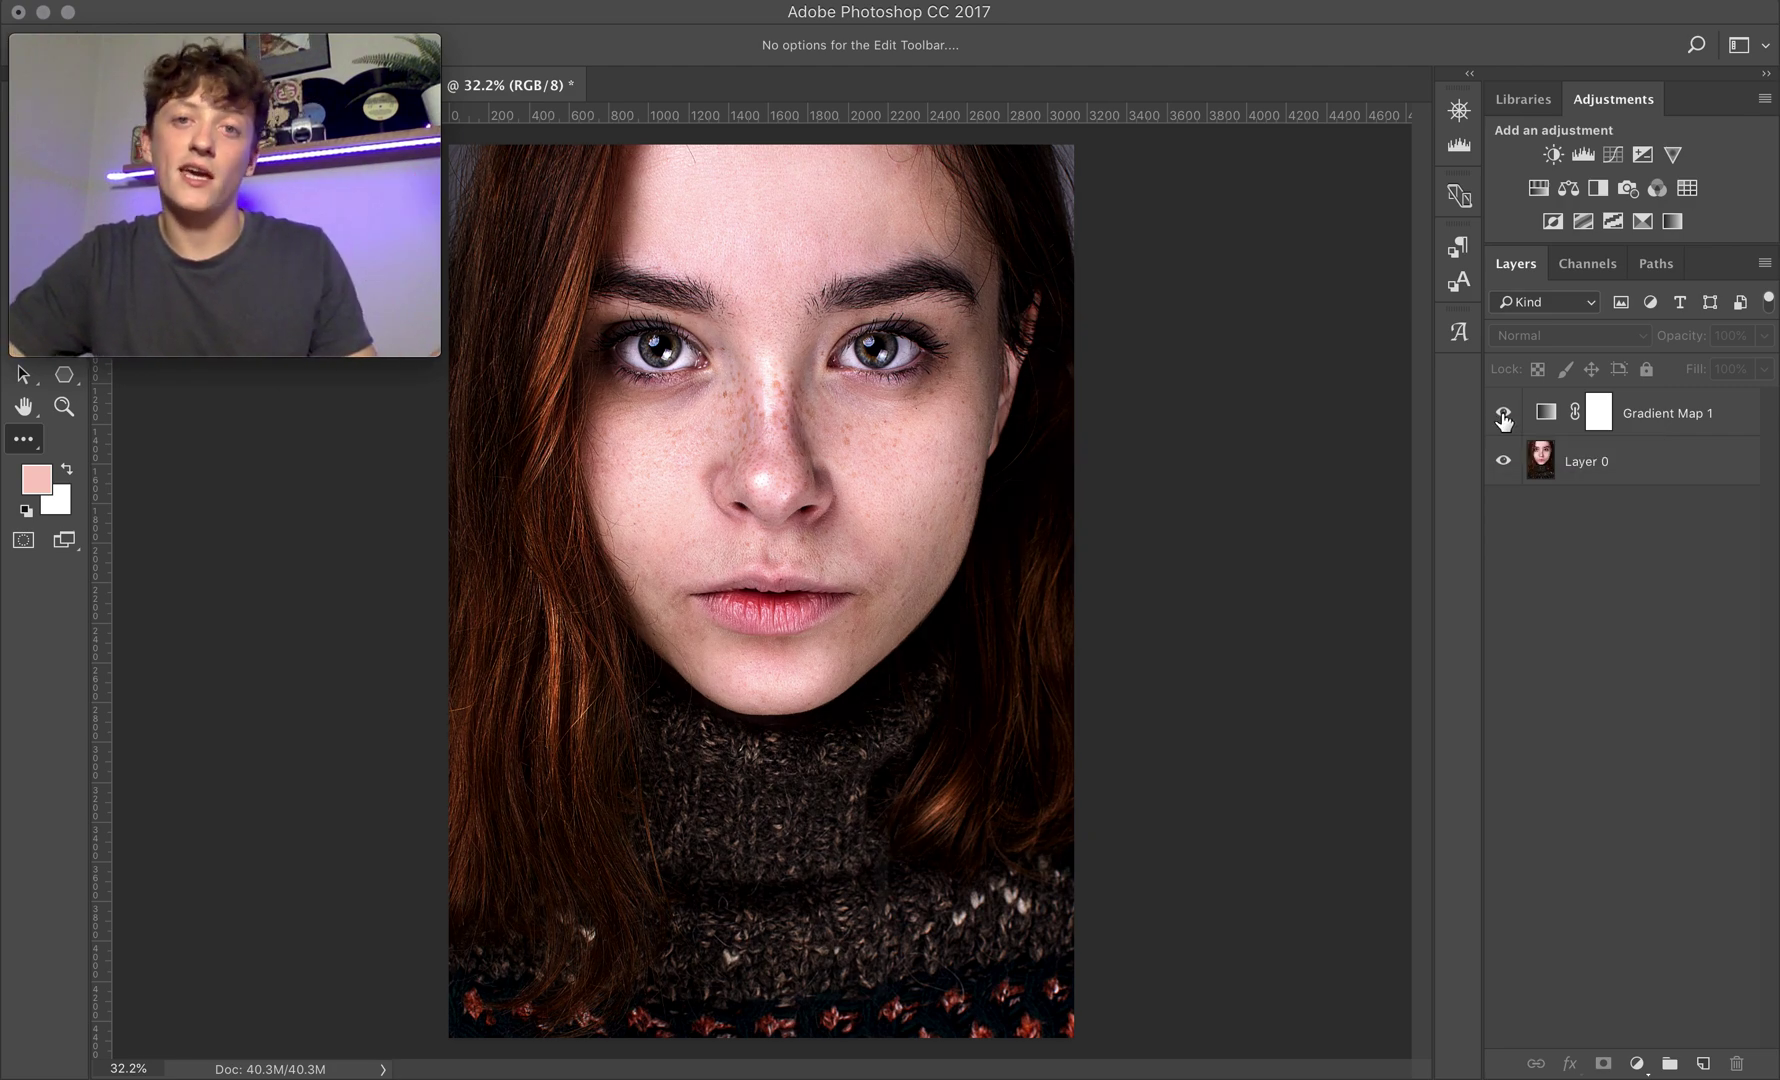
# Step: Try Linear Burn and then Darker Color blending on Gradient Map 1
pyautogui.click(1706, 428)
pyautogui.click(1602, 335)
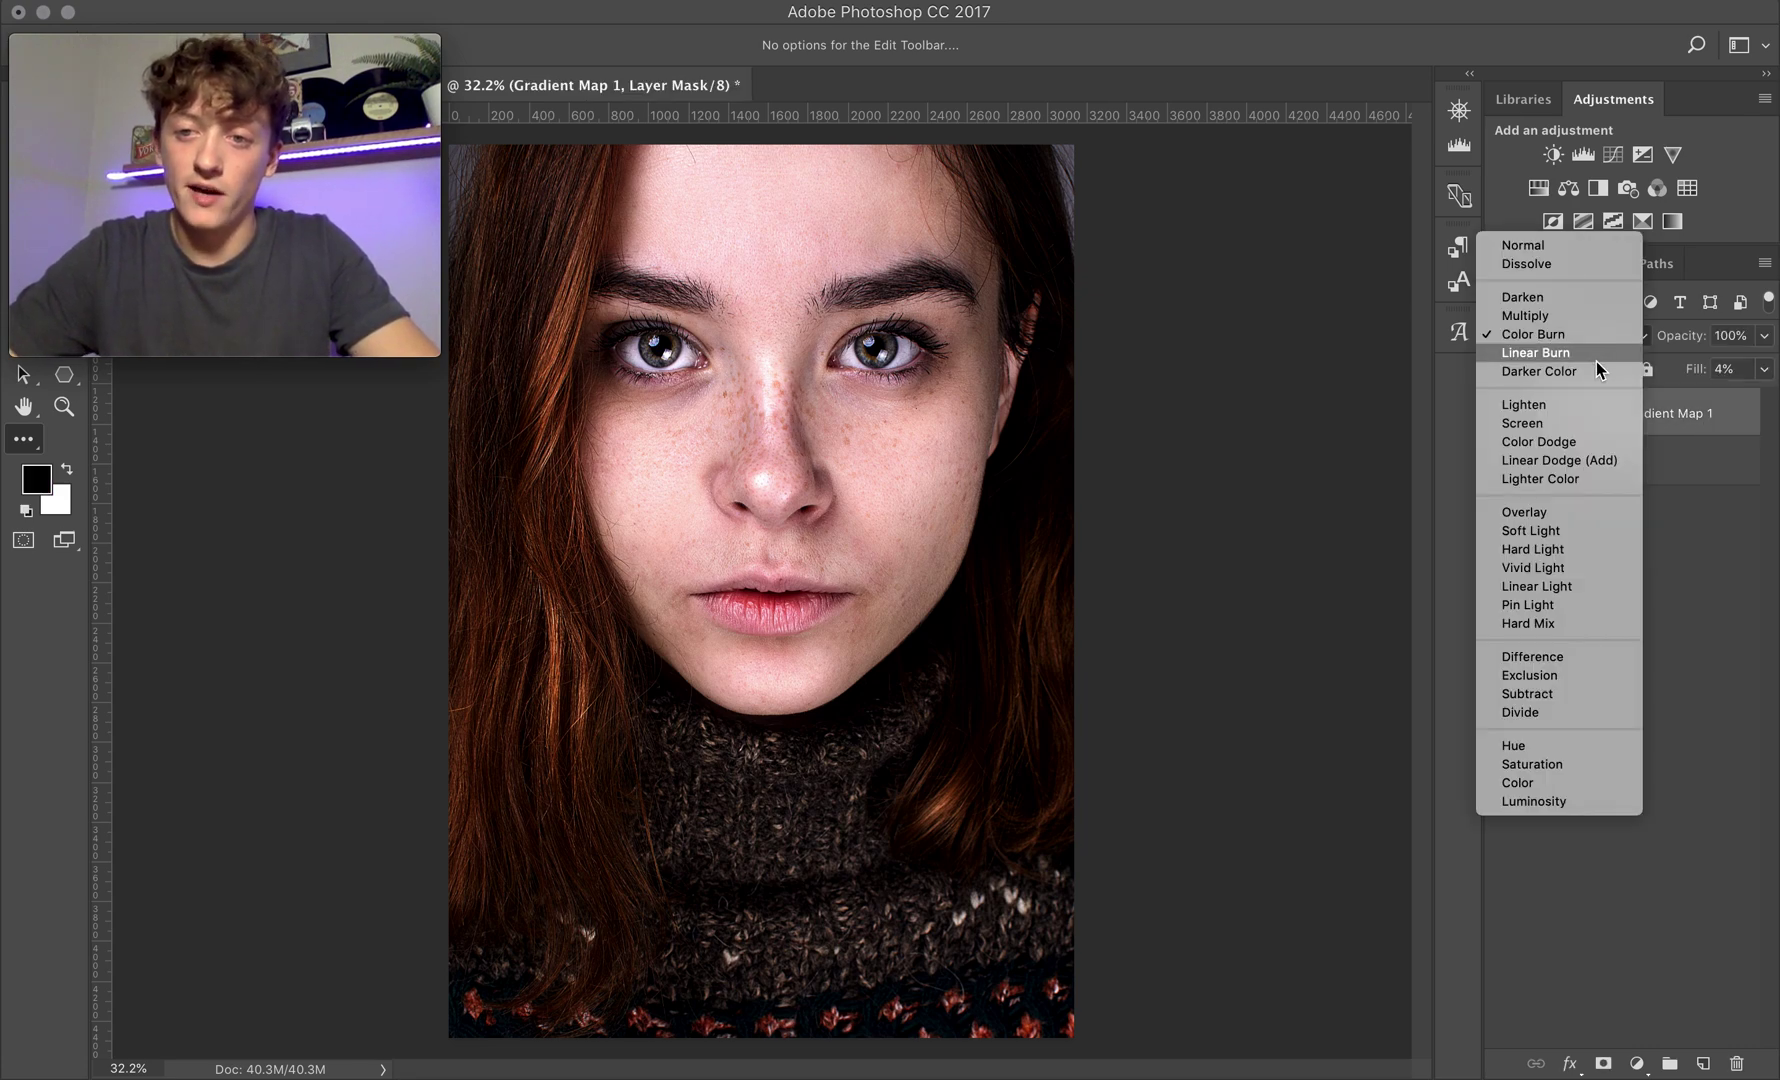
pyautogui.click(1596, 355)
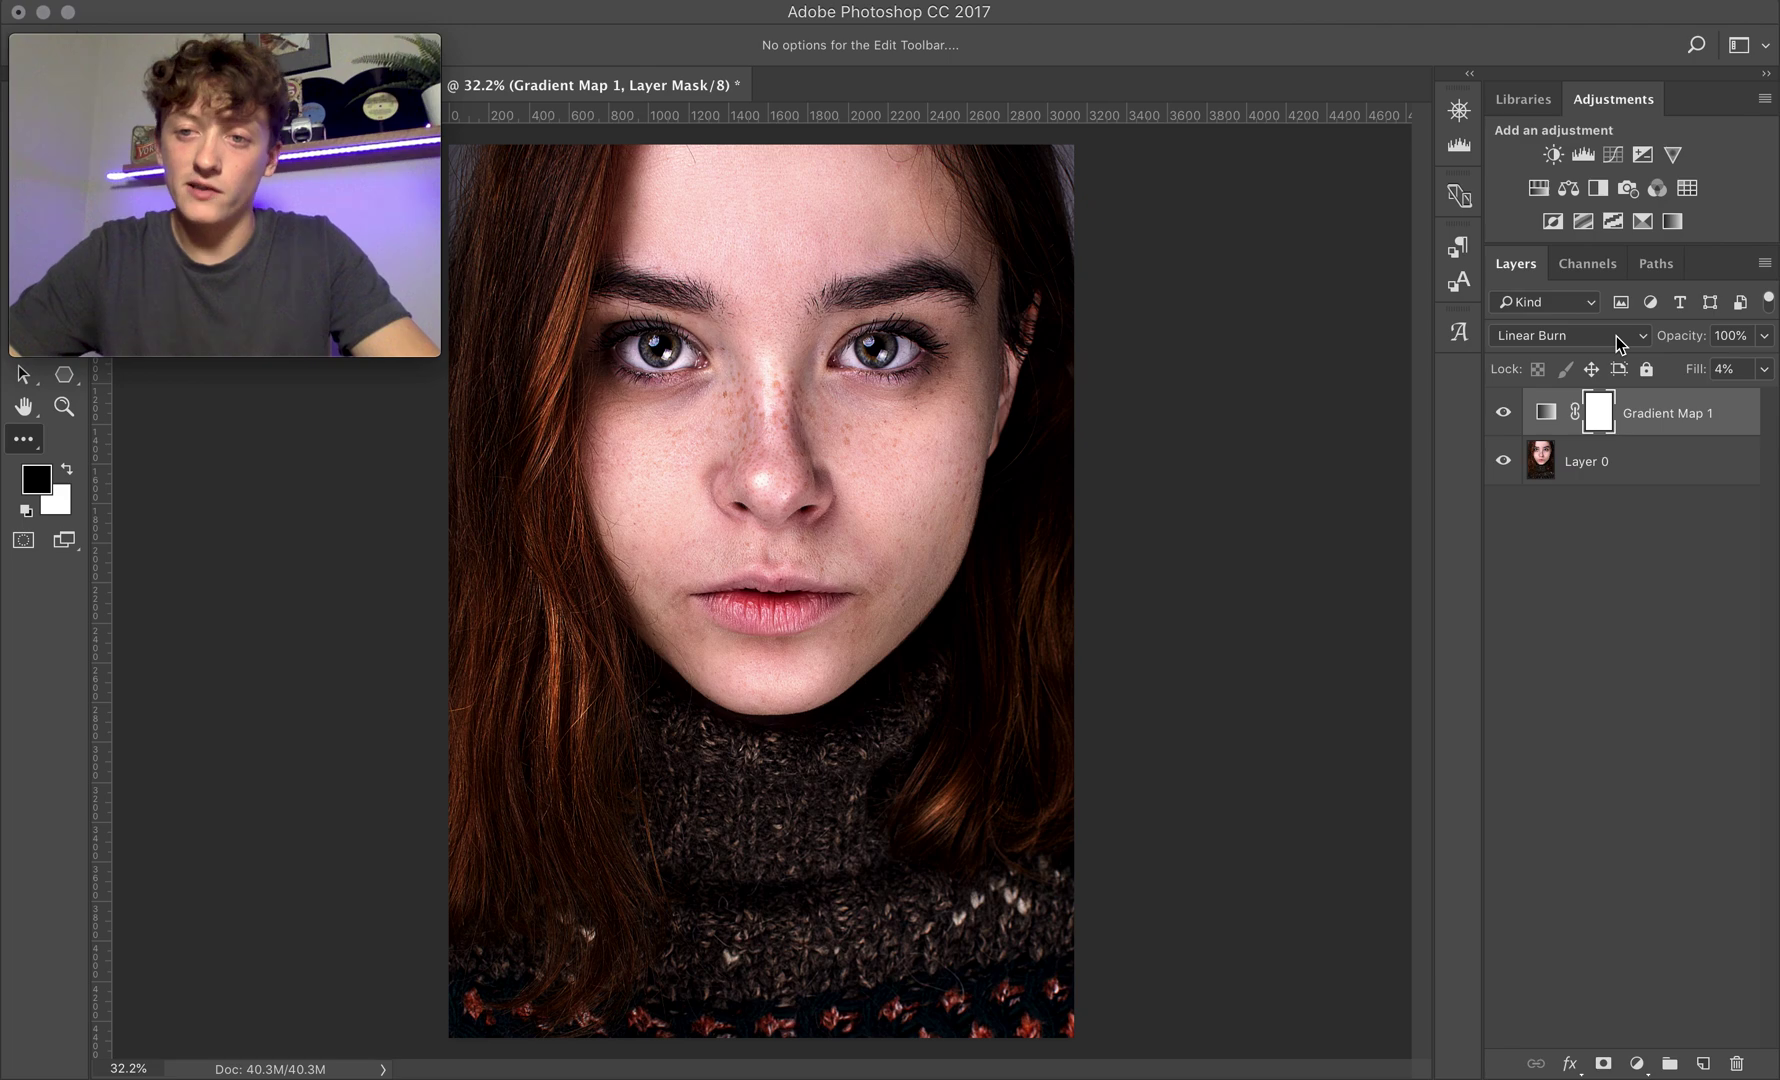
pyautogui.click(1616, 337)
pyautogui.click(1610, 348)
pyautogui.press('Down')
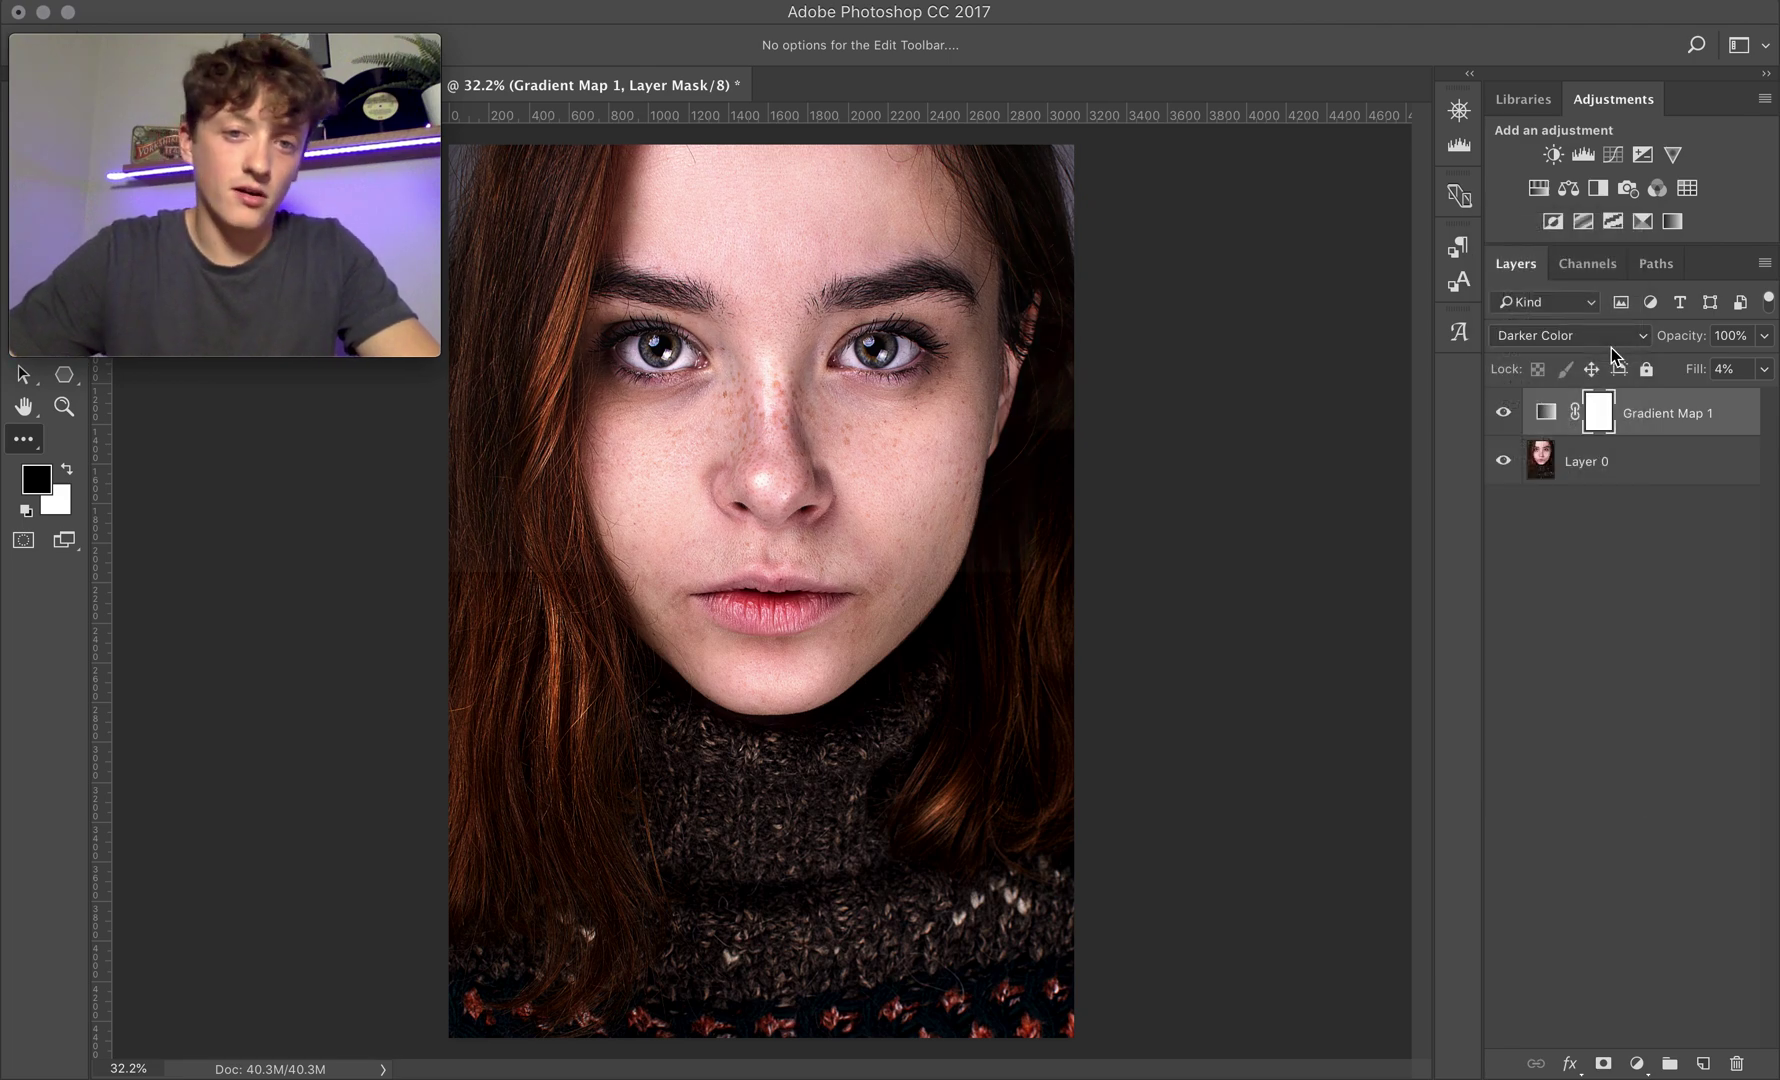
# Step: Reapply Color Burn, raise the fill to 10%, then switch to Normal blending
pyautogui.click(1581, 341)
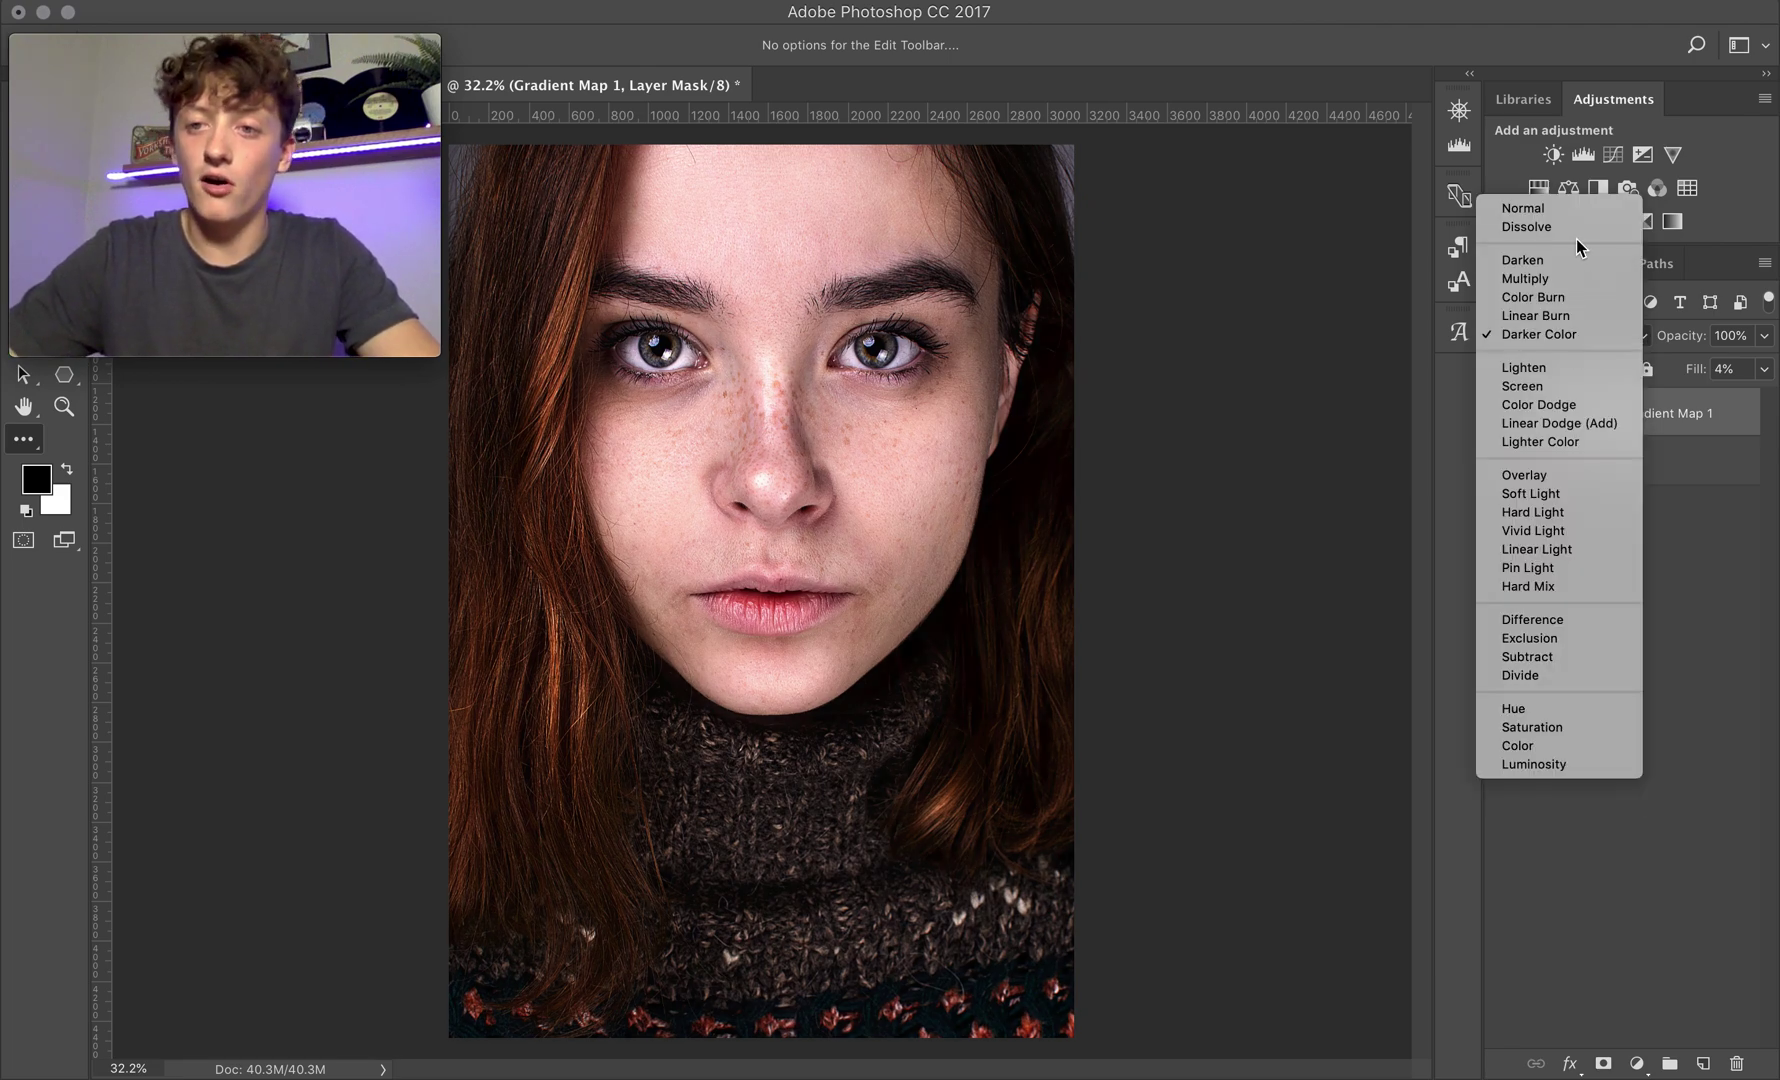
pyautogui.click(1562, 300)
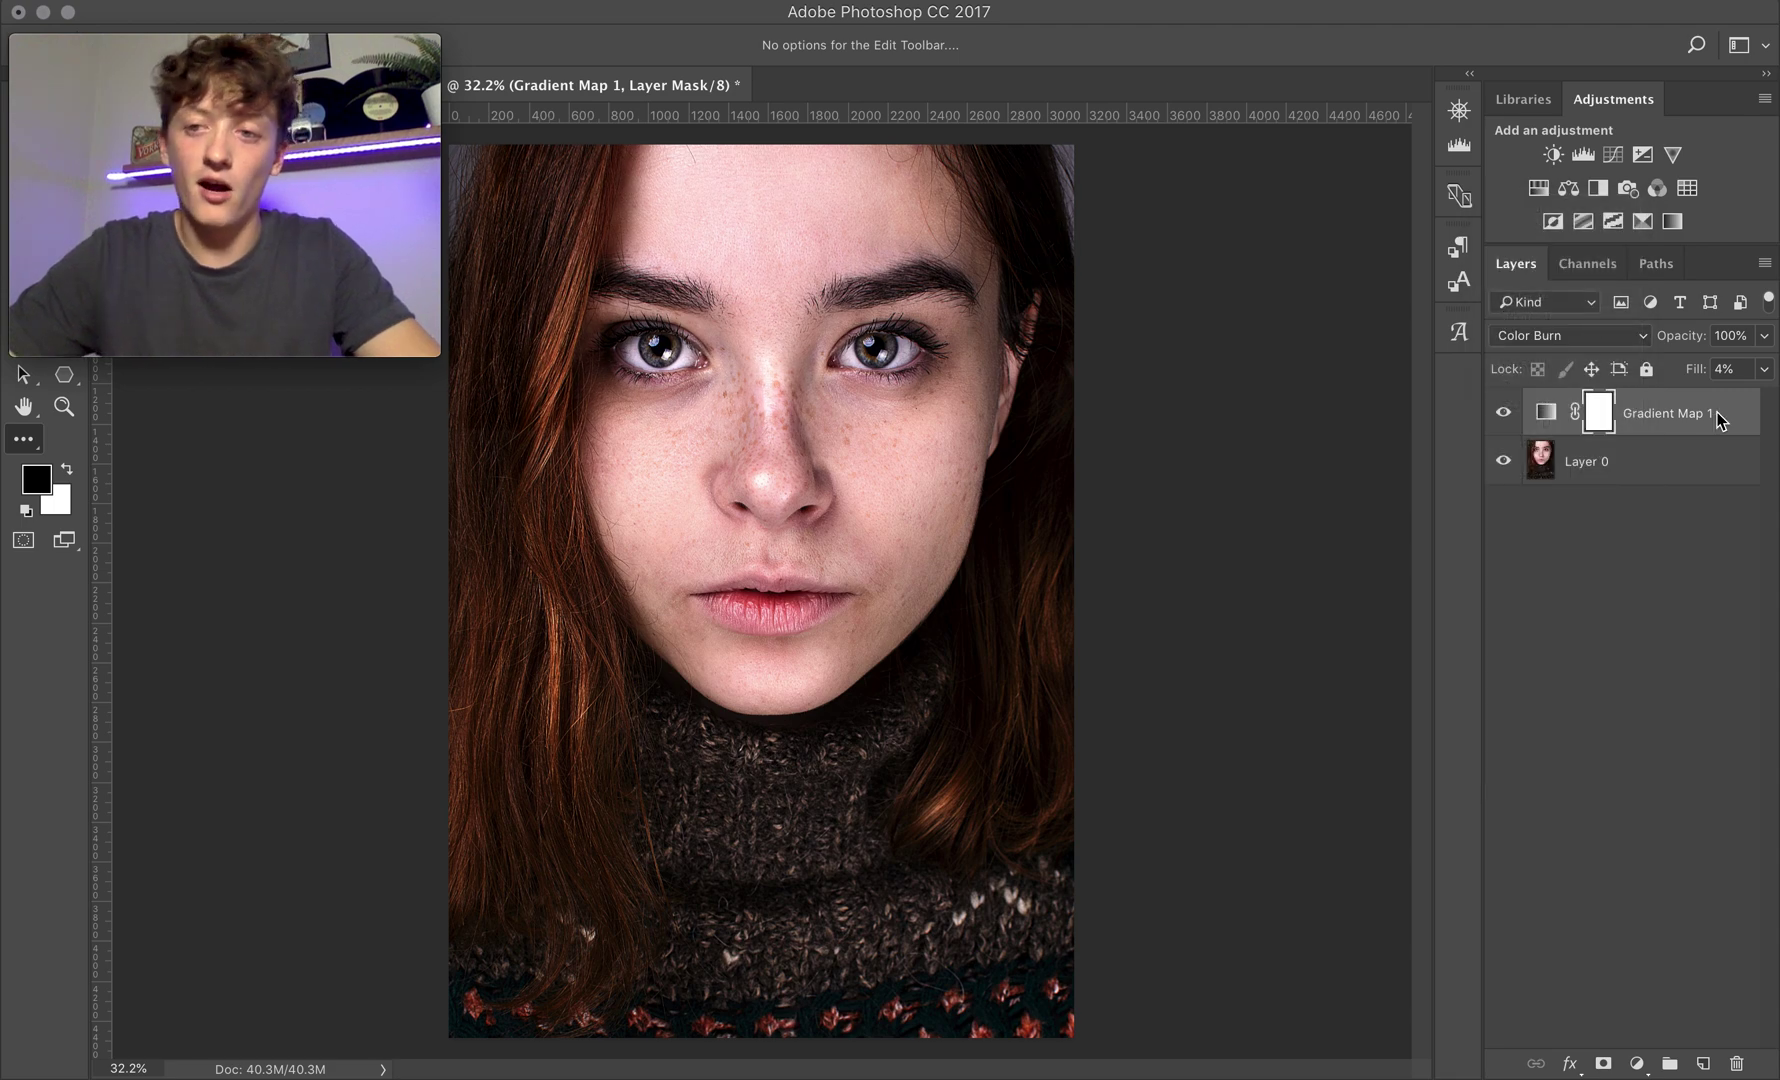
pyautogui.click(1764, 369)
pyautogui.moveTo(1658, 400); pyautogui.dragTo(1659, 400)
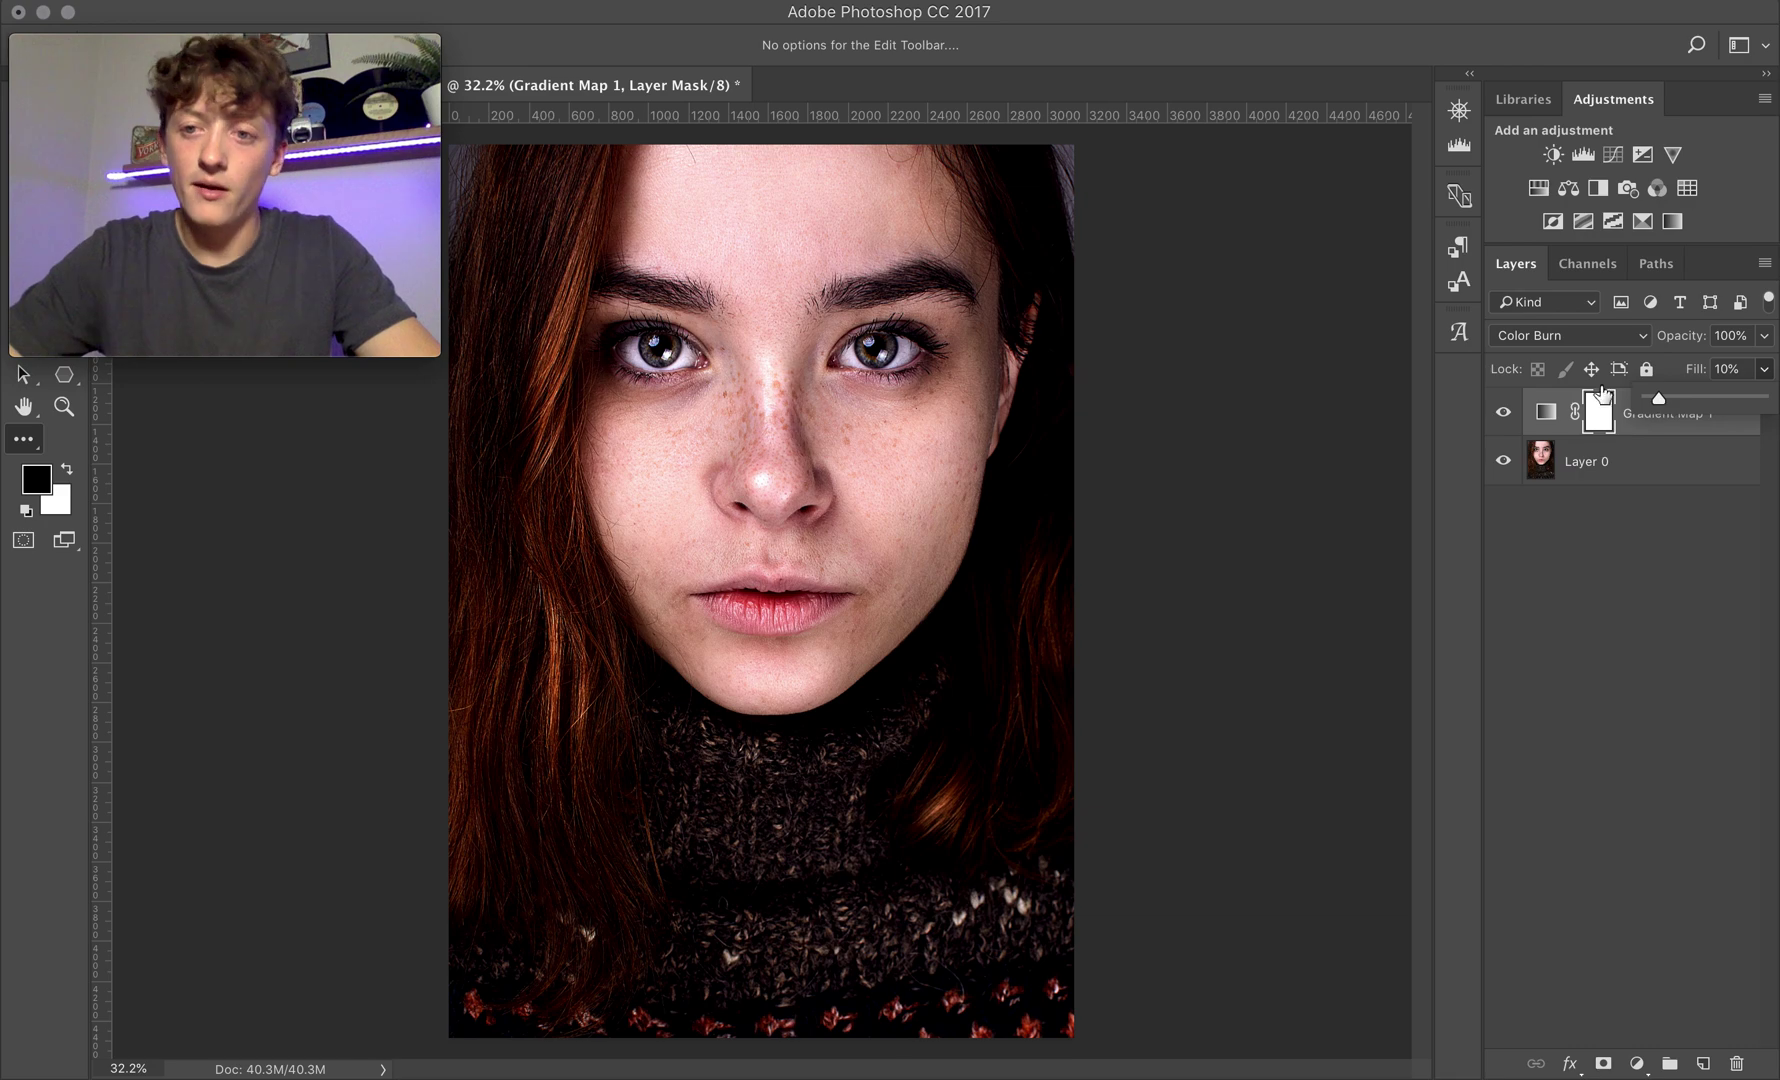
pyautogui.click(1596, 338)
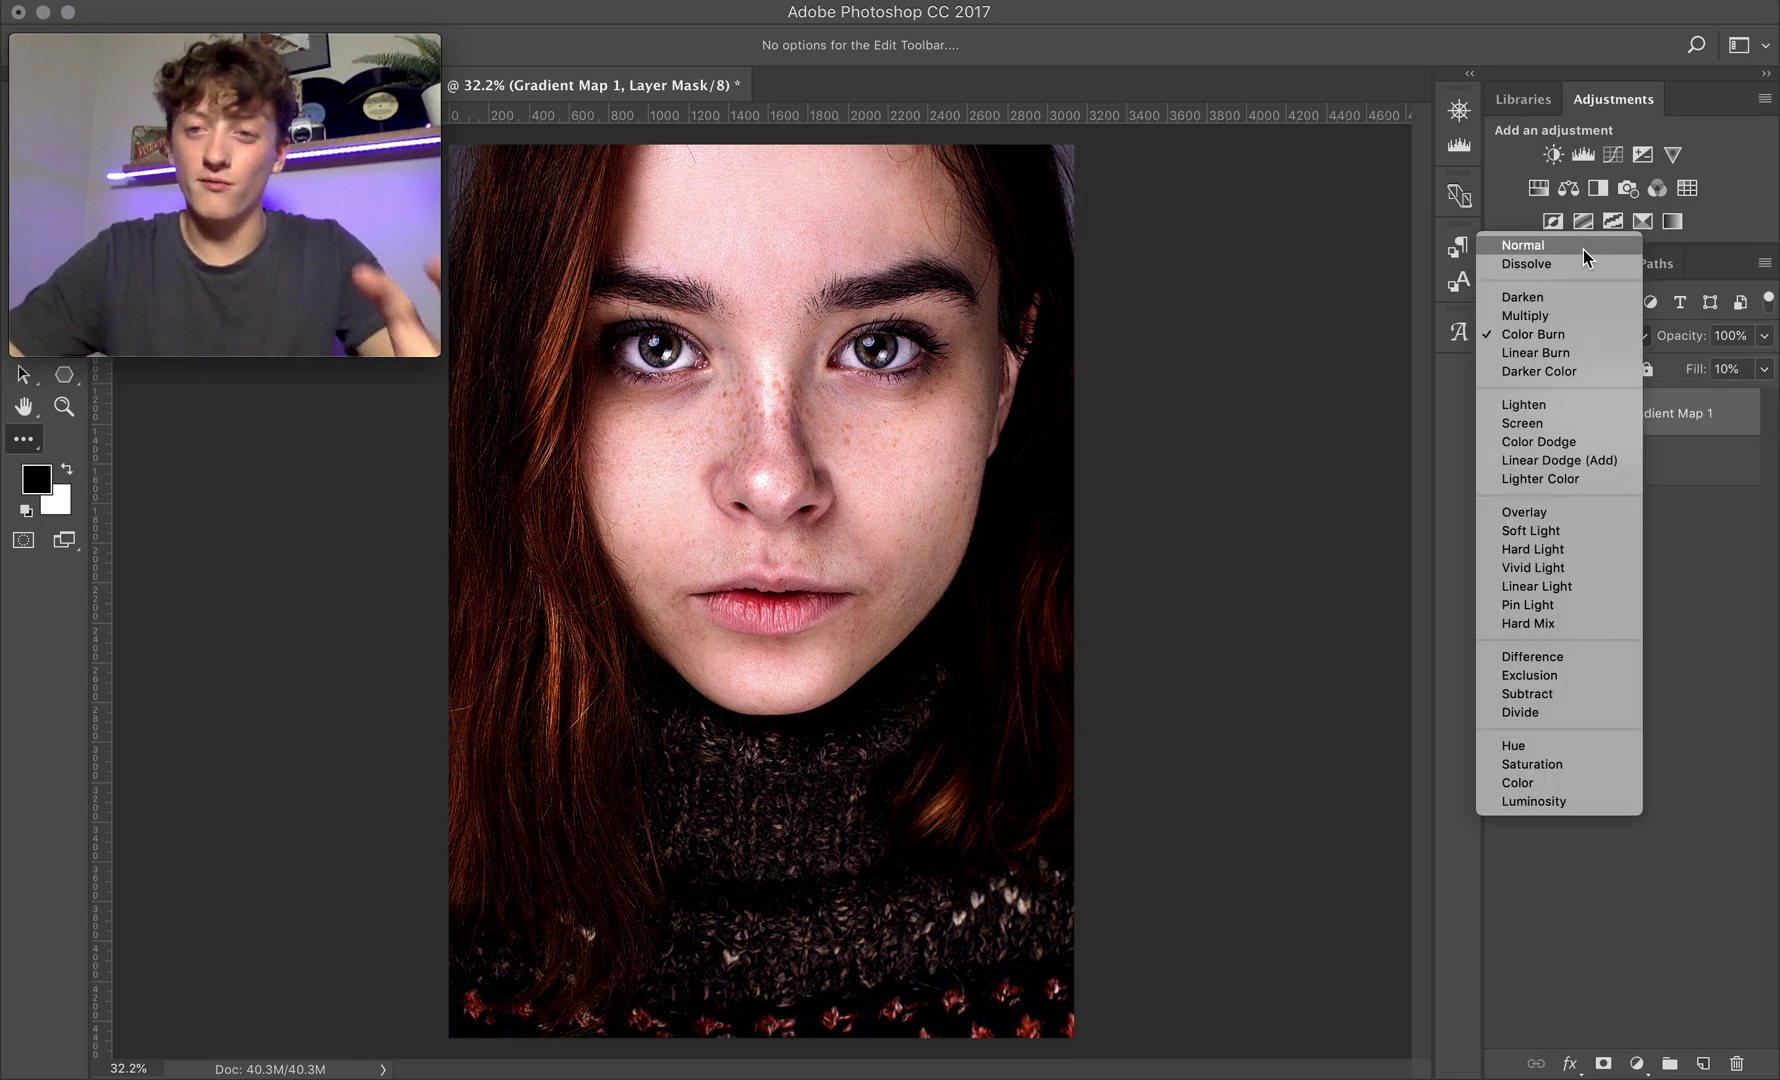
pyautogui.click(1583, 249)
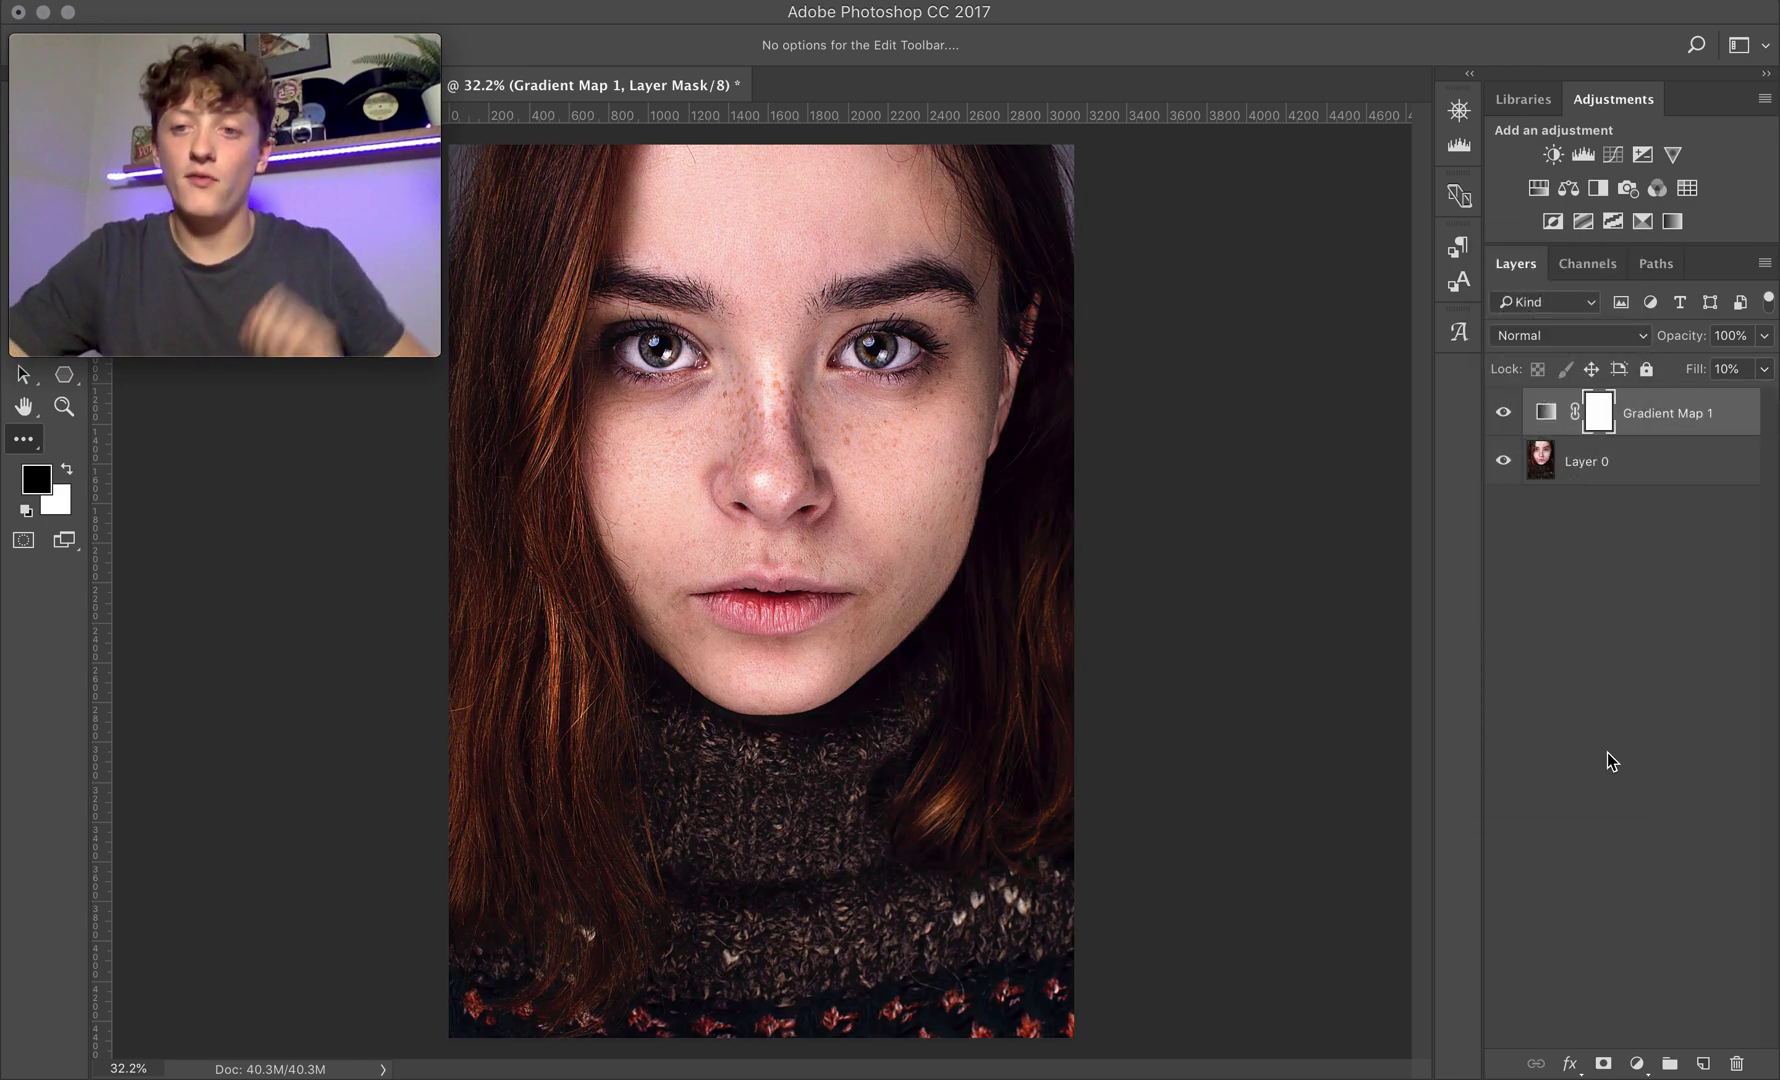
# Step: Toggle Gradient Map 1's Reverse option on and back off, then reopen its Gradient Editor
pyautogui.doubleClick(1548, 420)
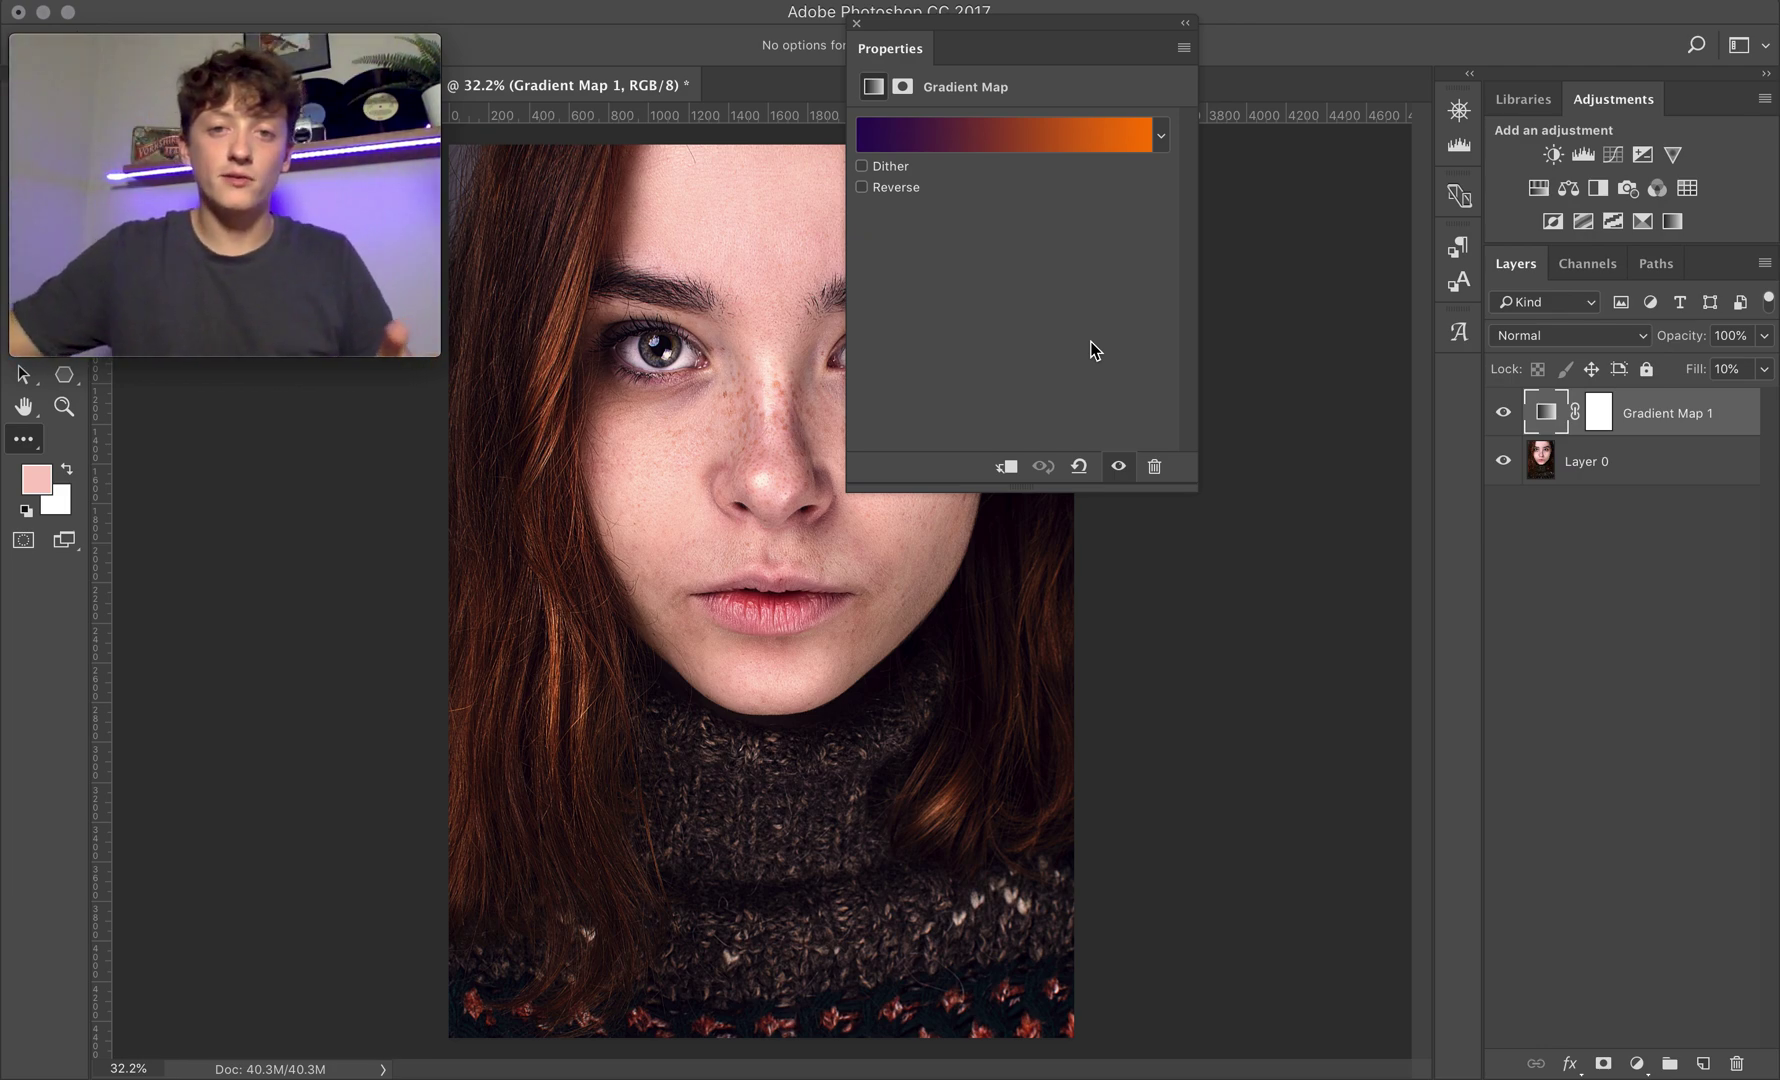
pyautogui.click(861, 187)
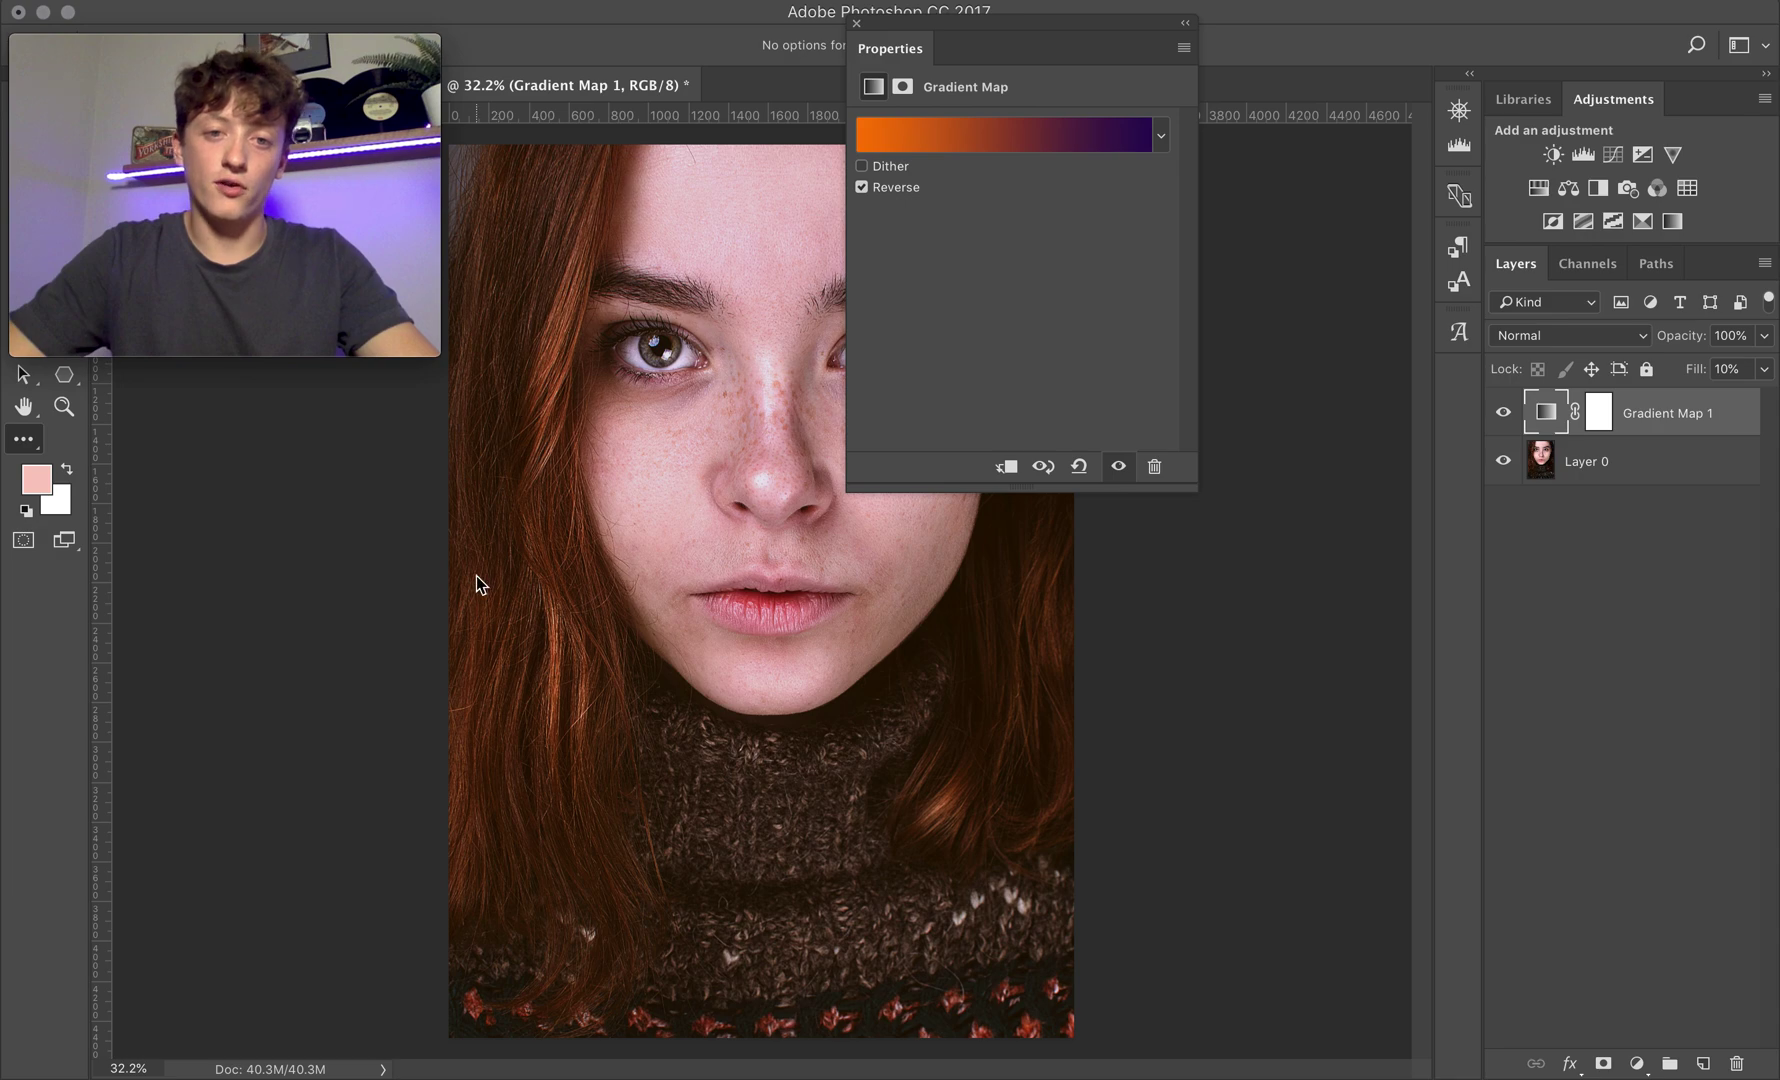
pyautogui.click(862, 189)
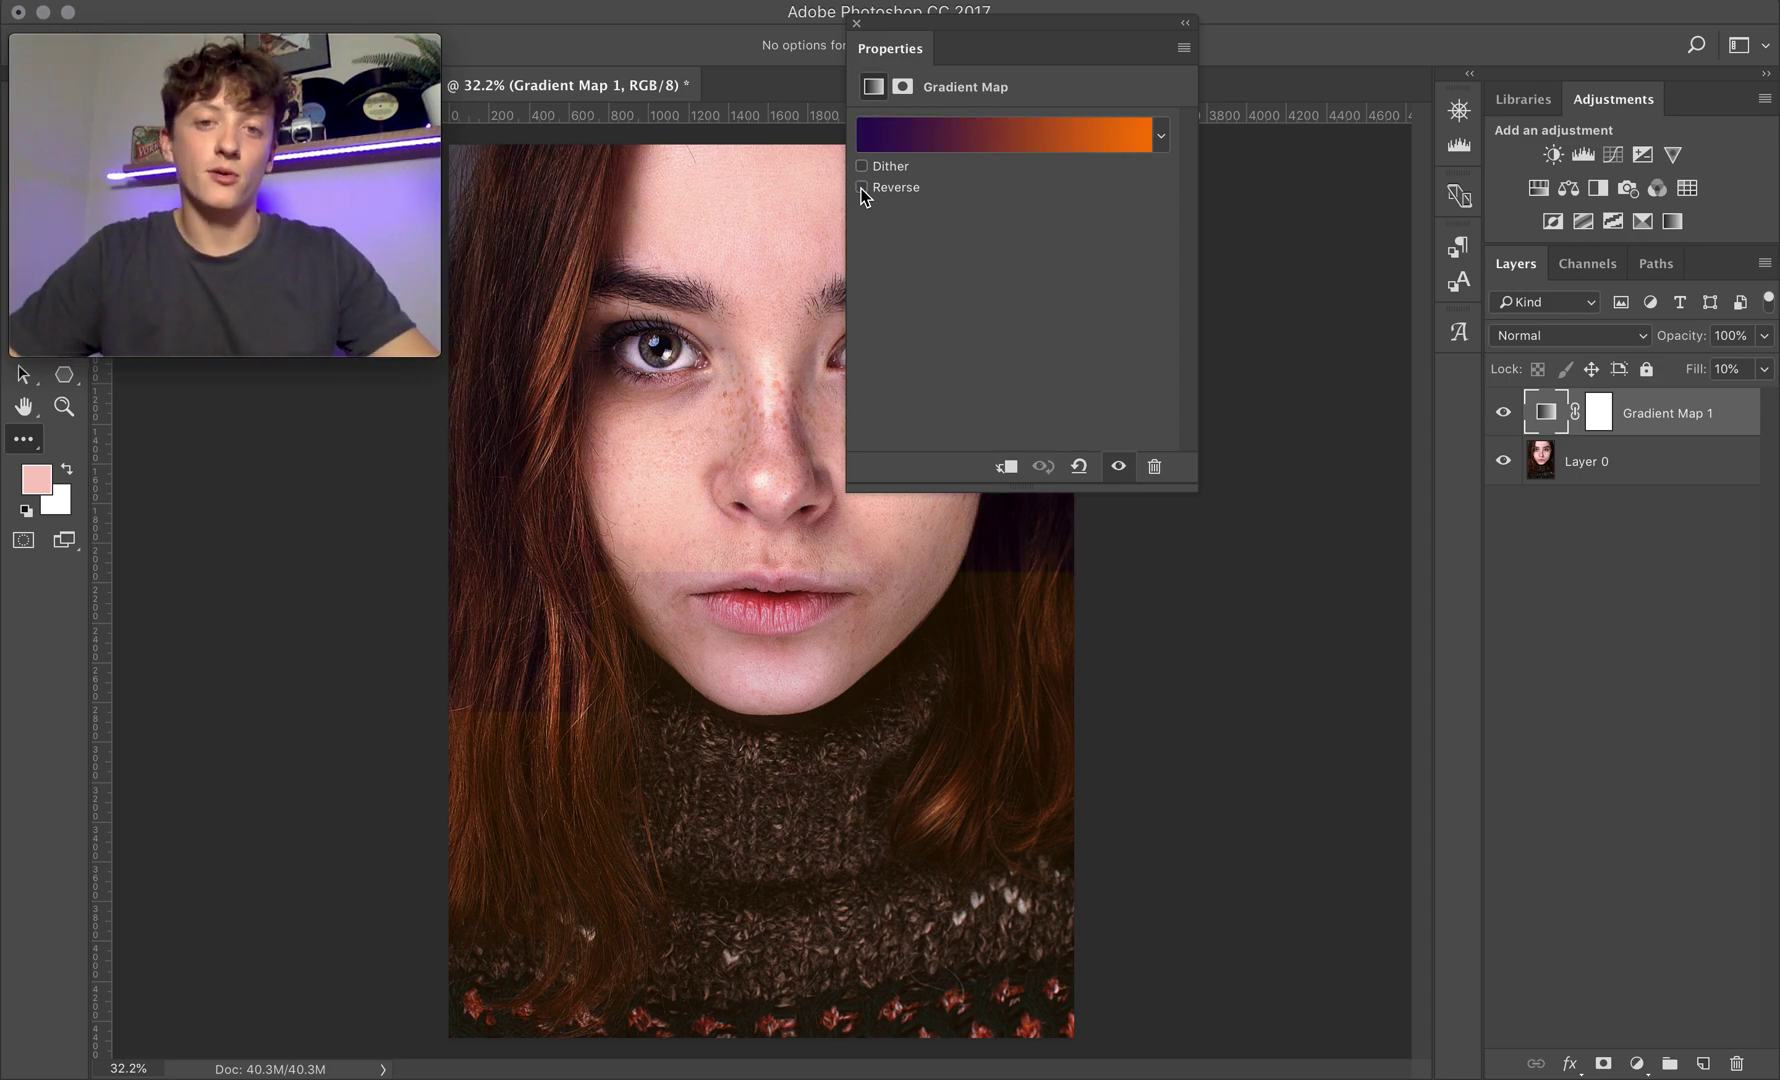
pyautogui.click(952, 152)
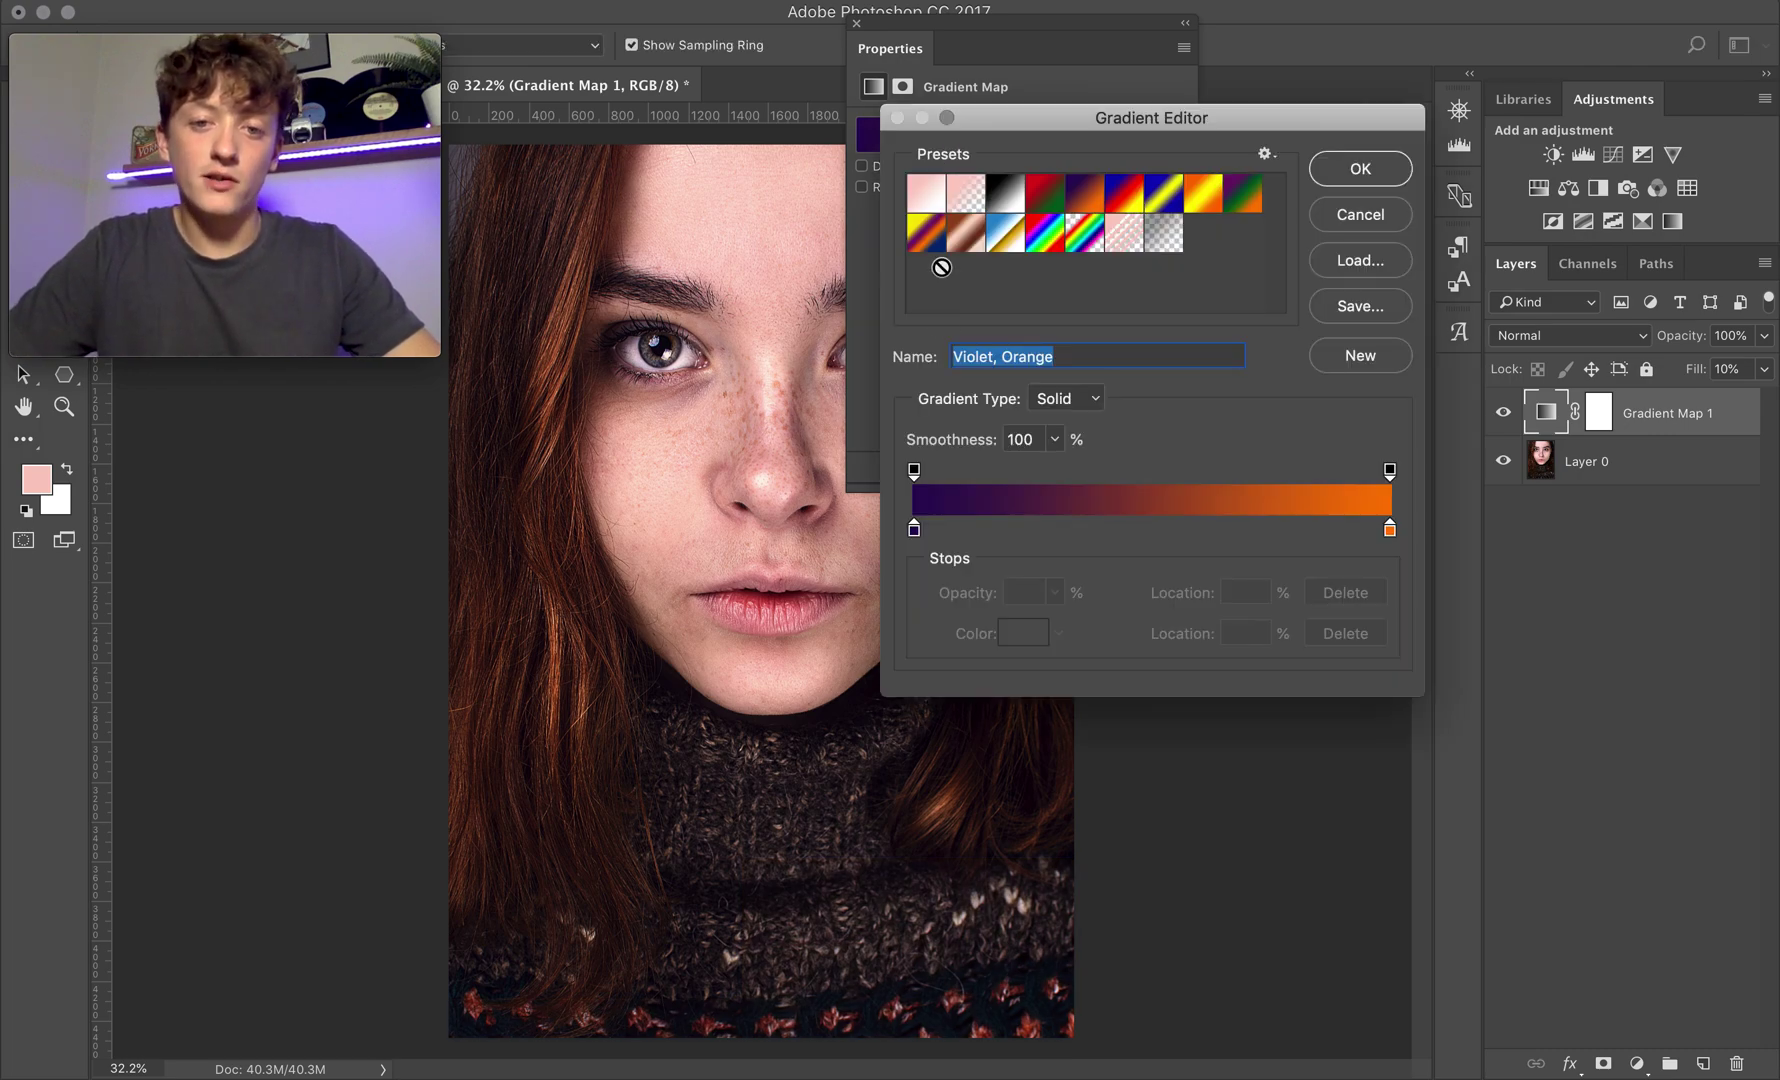
# Step: Recolour the gradient's left stop from violet to navy blue #0c2e7a
pyautogui.click(915, 530)
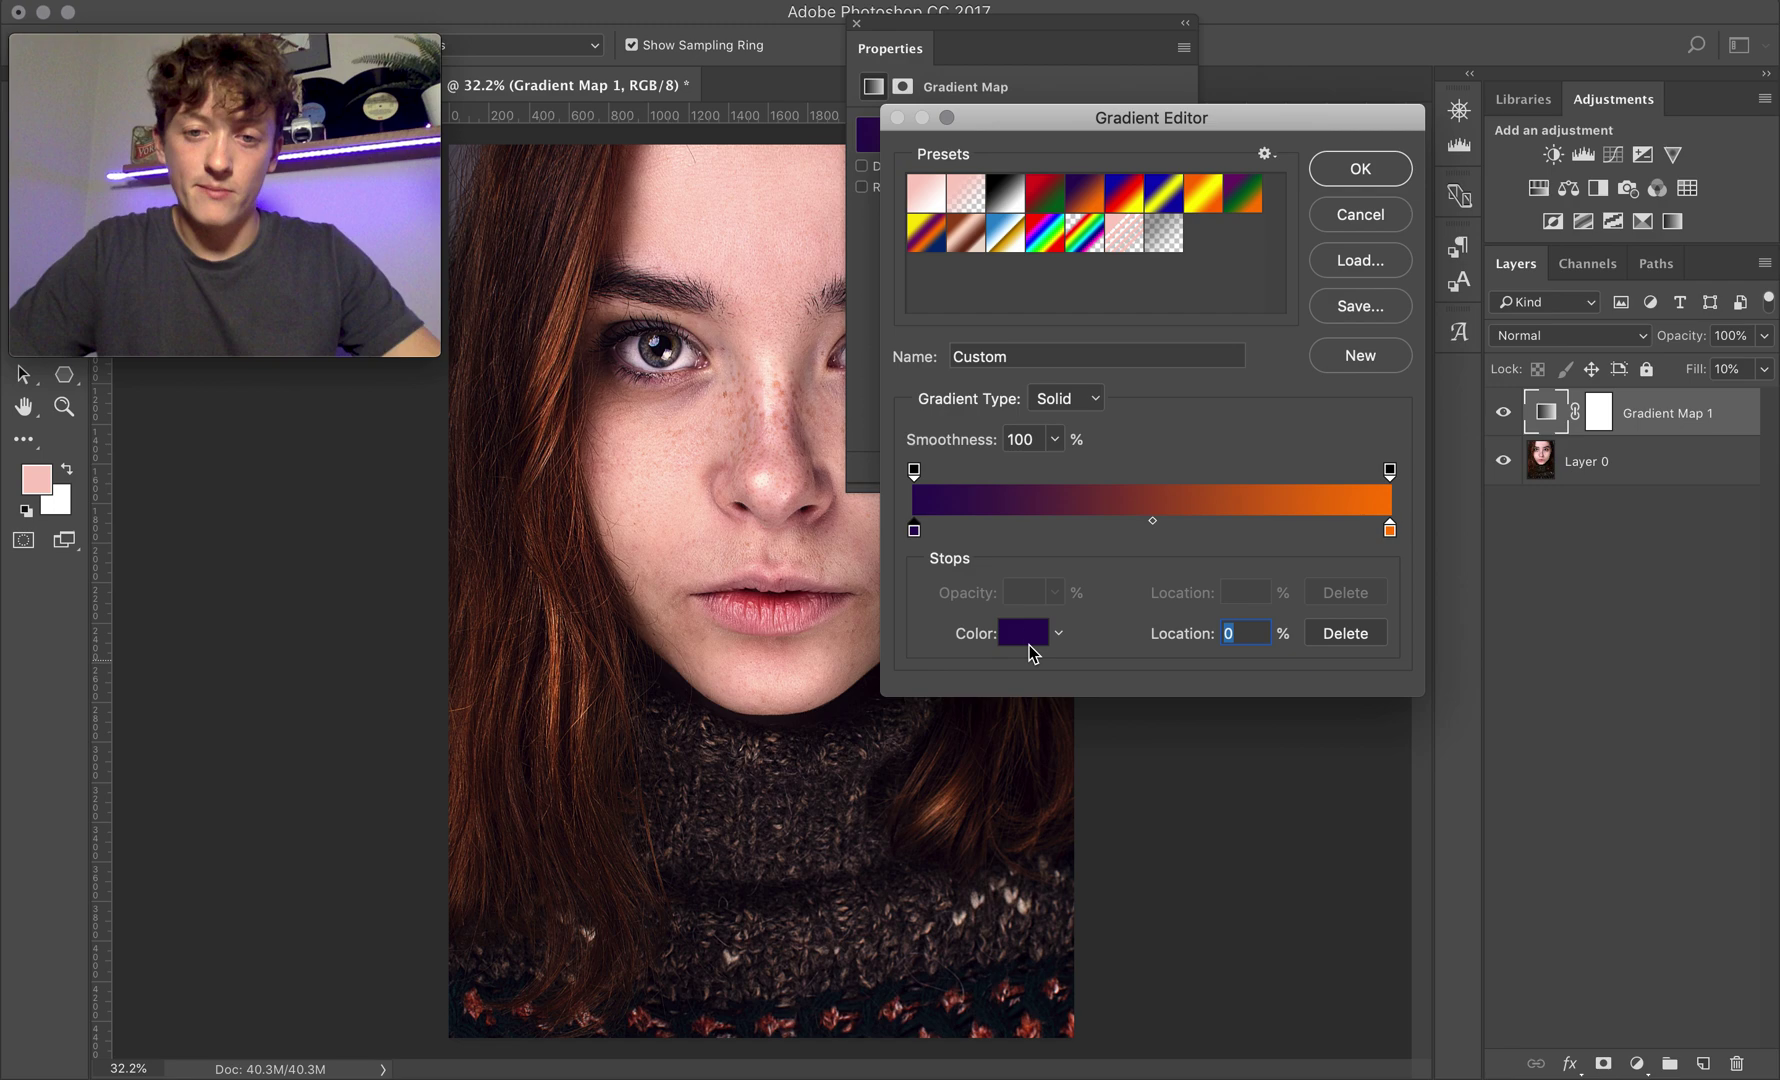
pyautogui.click(1025, 633)
pyautogui.moveTo(1218, 388); pyautogui.dragTo(1217, 433)
pyautogui.moveTo(1152, 450); pyautogui.dragTo(1157, 461)
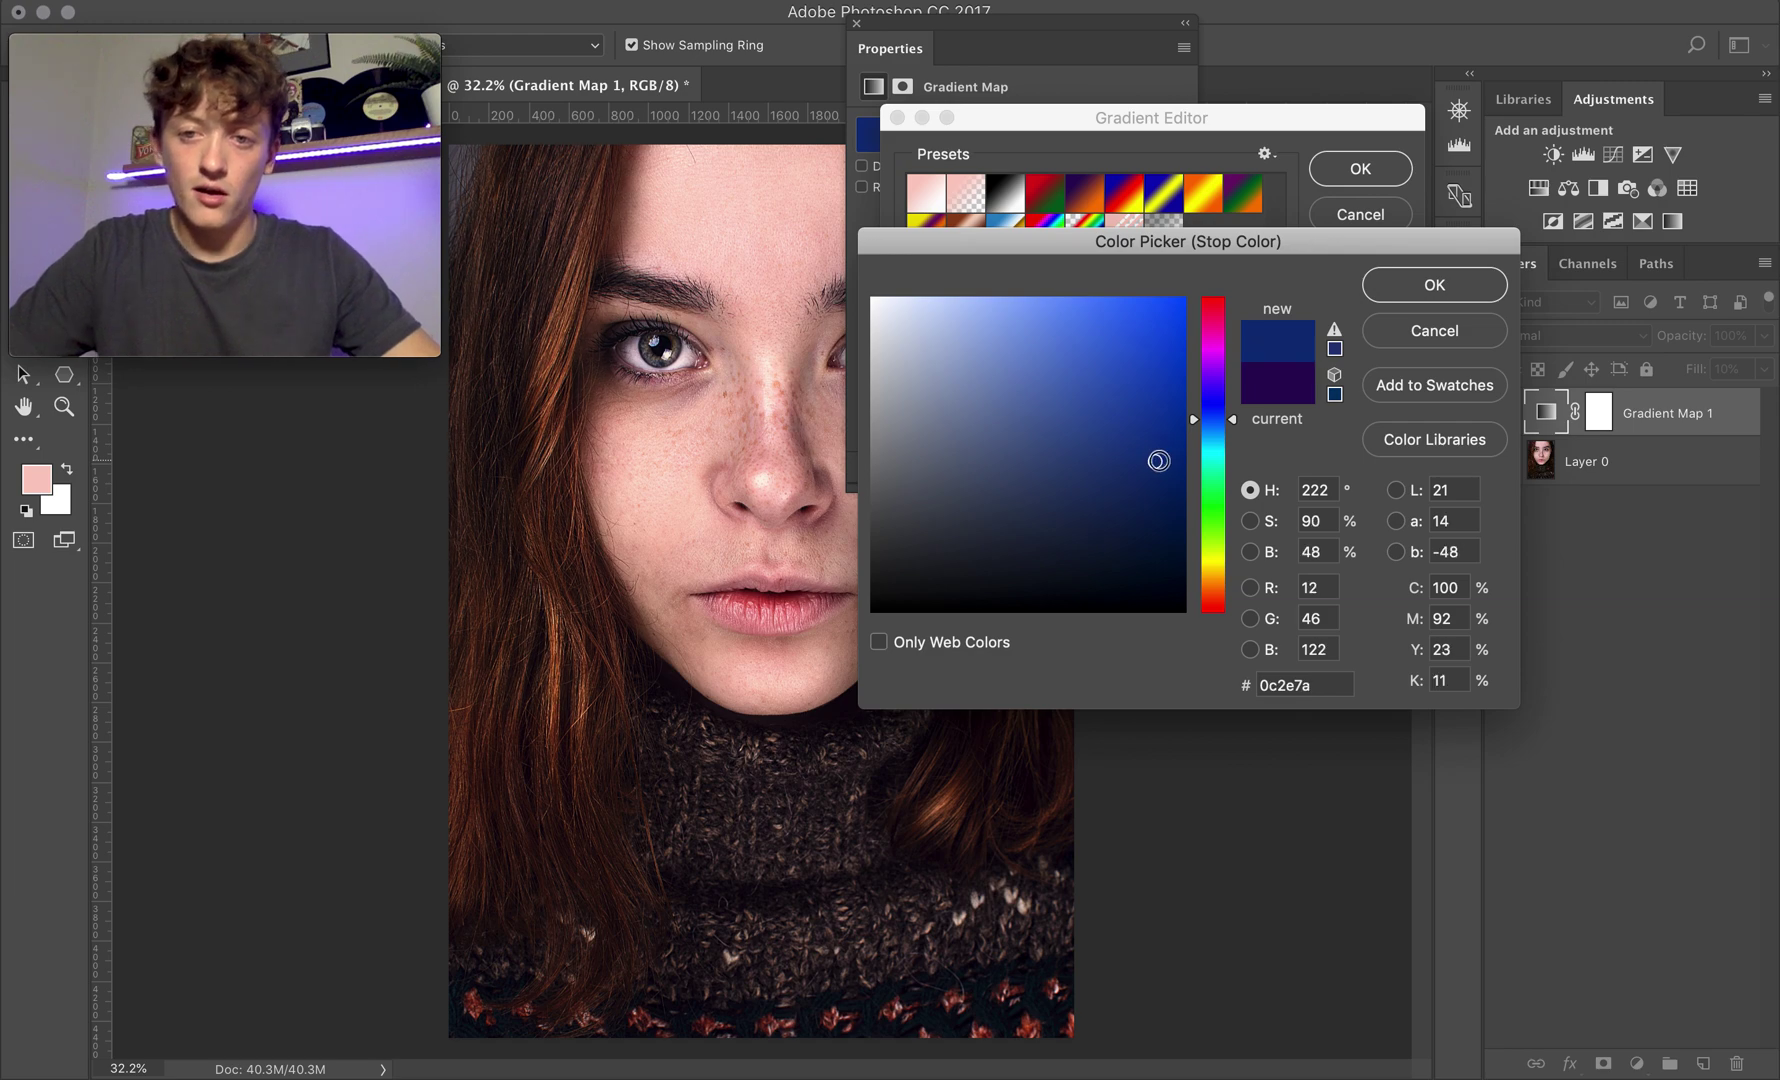
pyautogui.click(1418, 291)
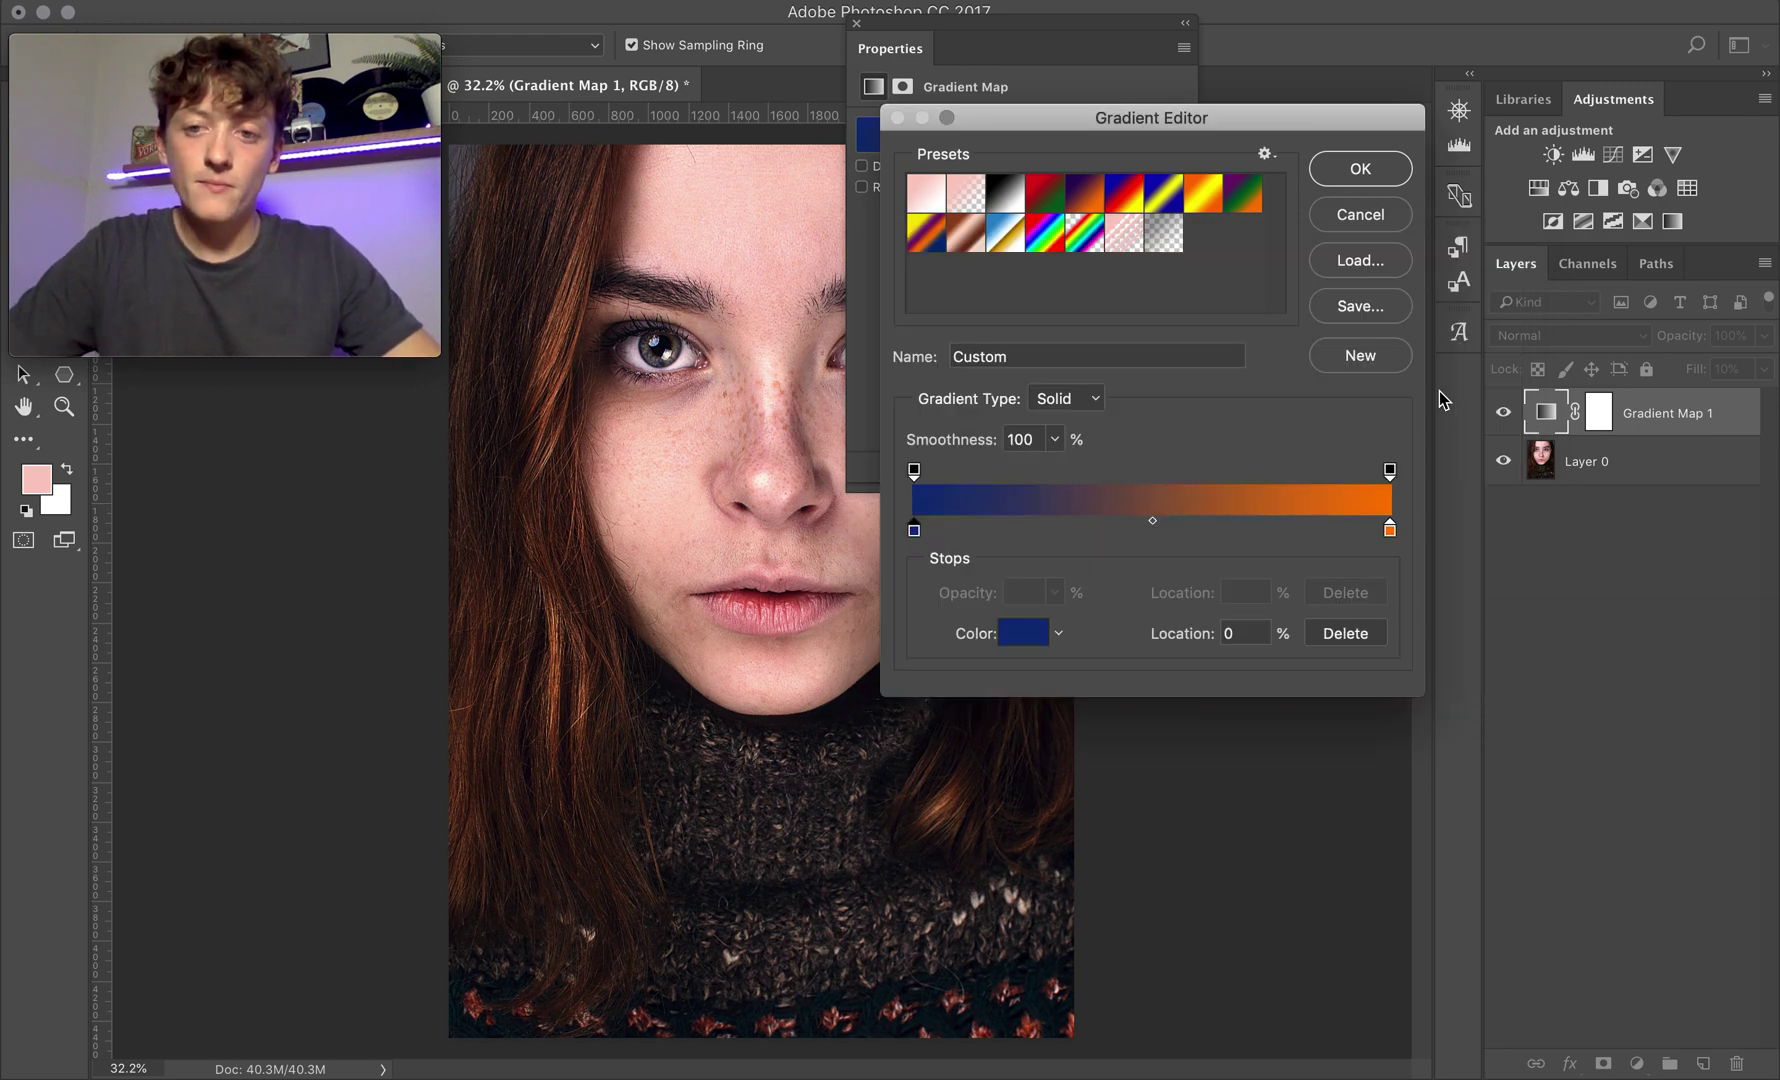
pyautogui.click(1390, 532)
# Step: Set the gradient's right stop to light blue #86ccf0 and accept the navy-to-light-blue gradient
pyautogui.click(1035, 636)
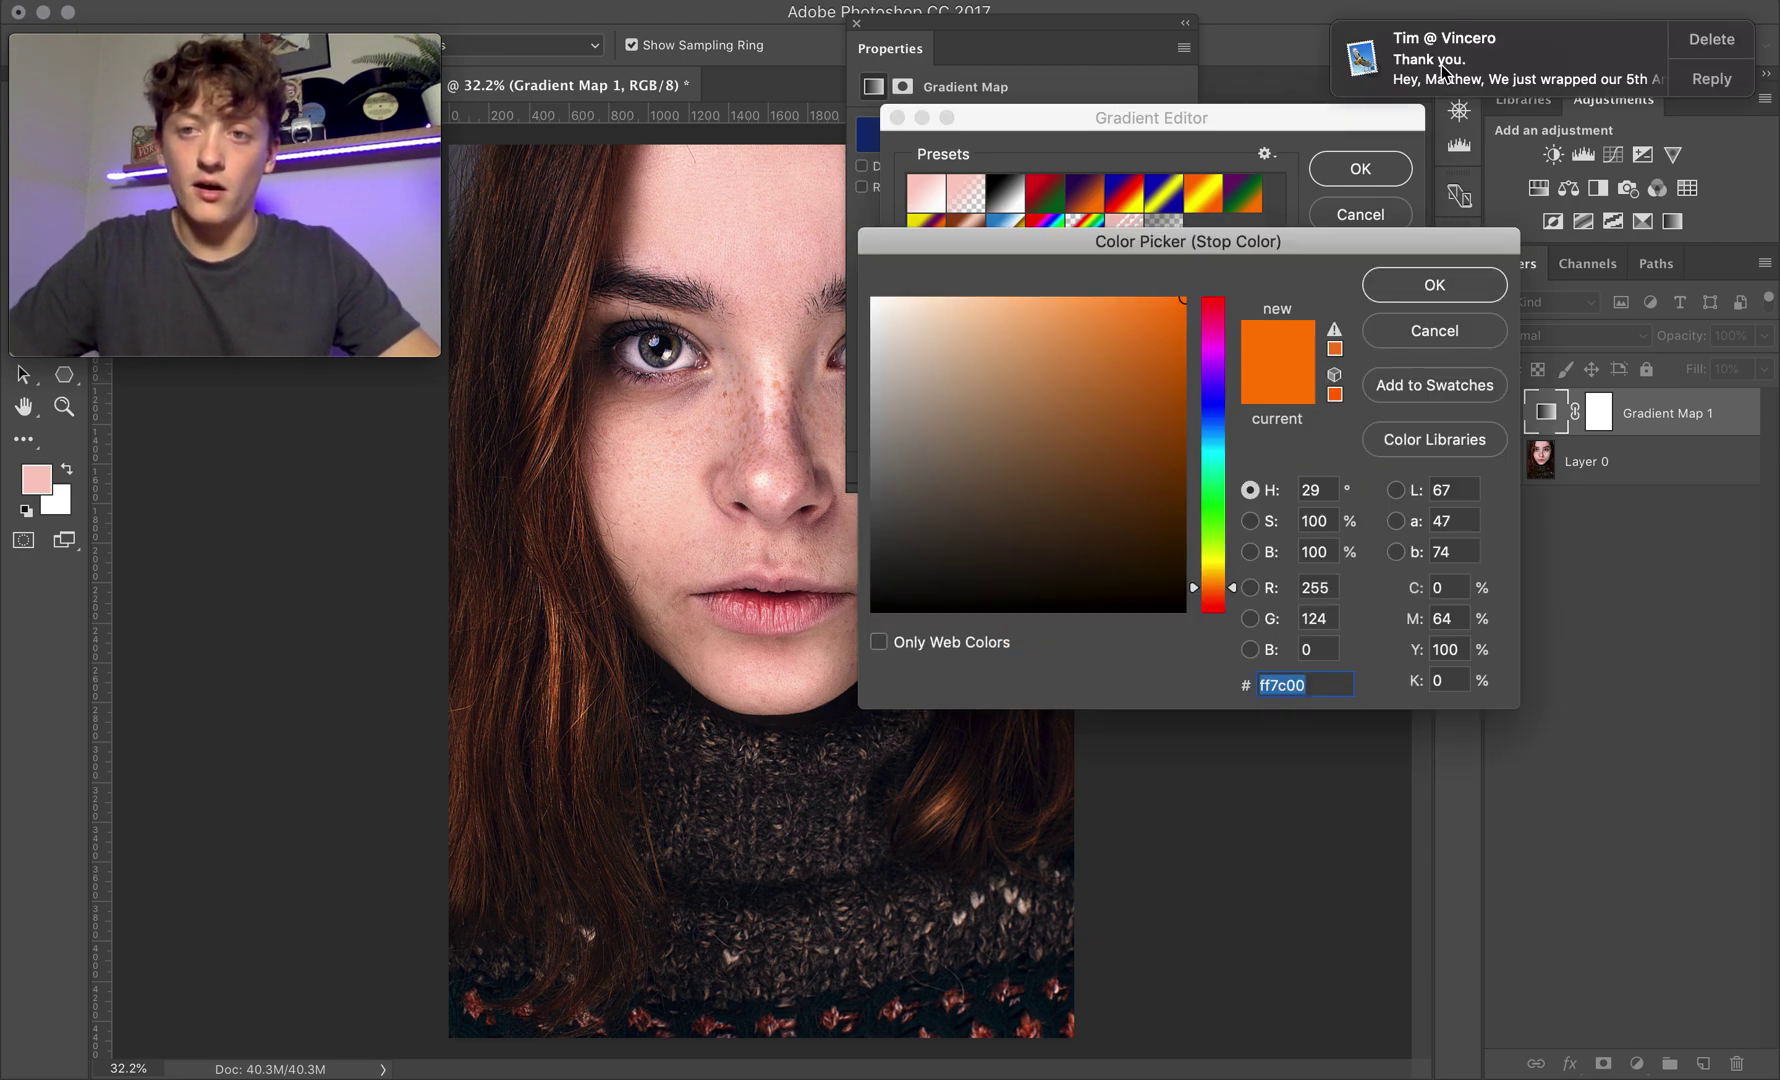
pyautogui.click(1710, 45)
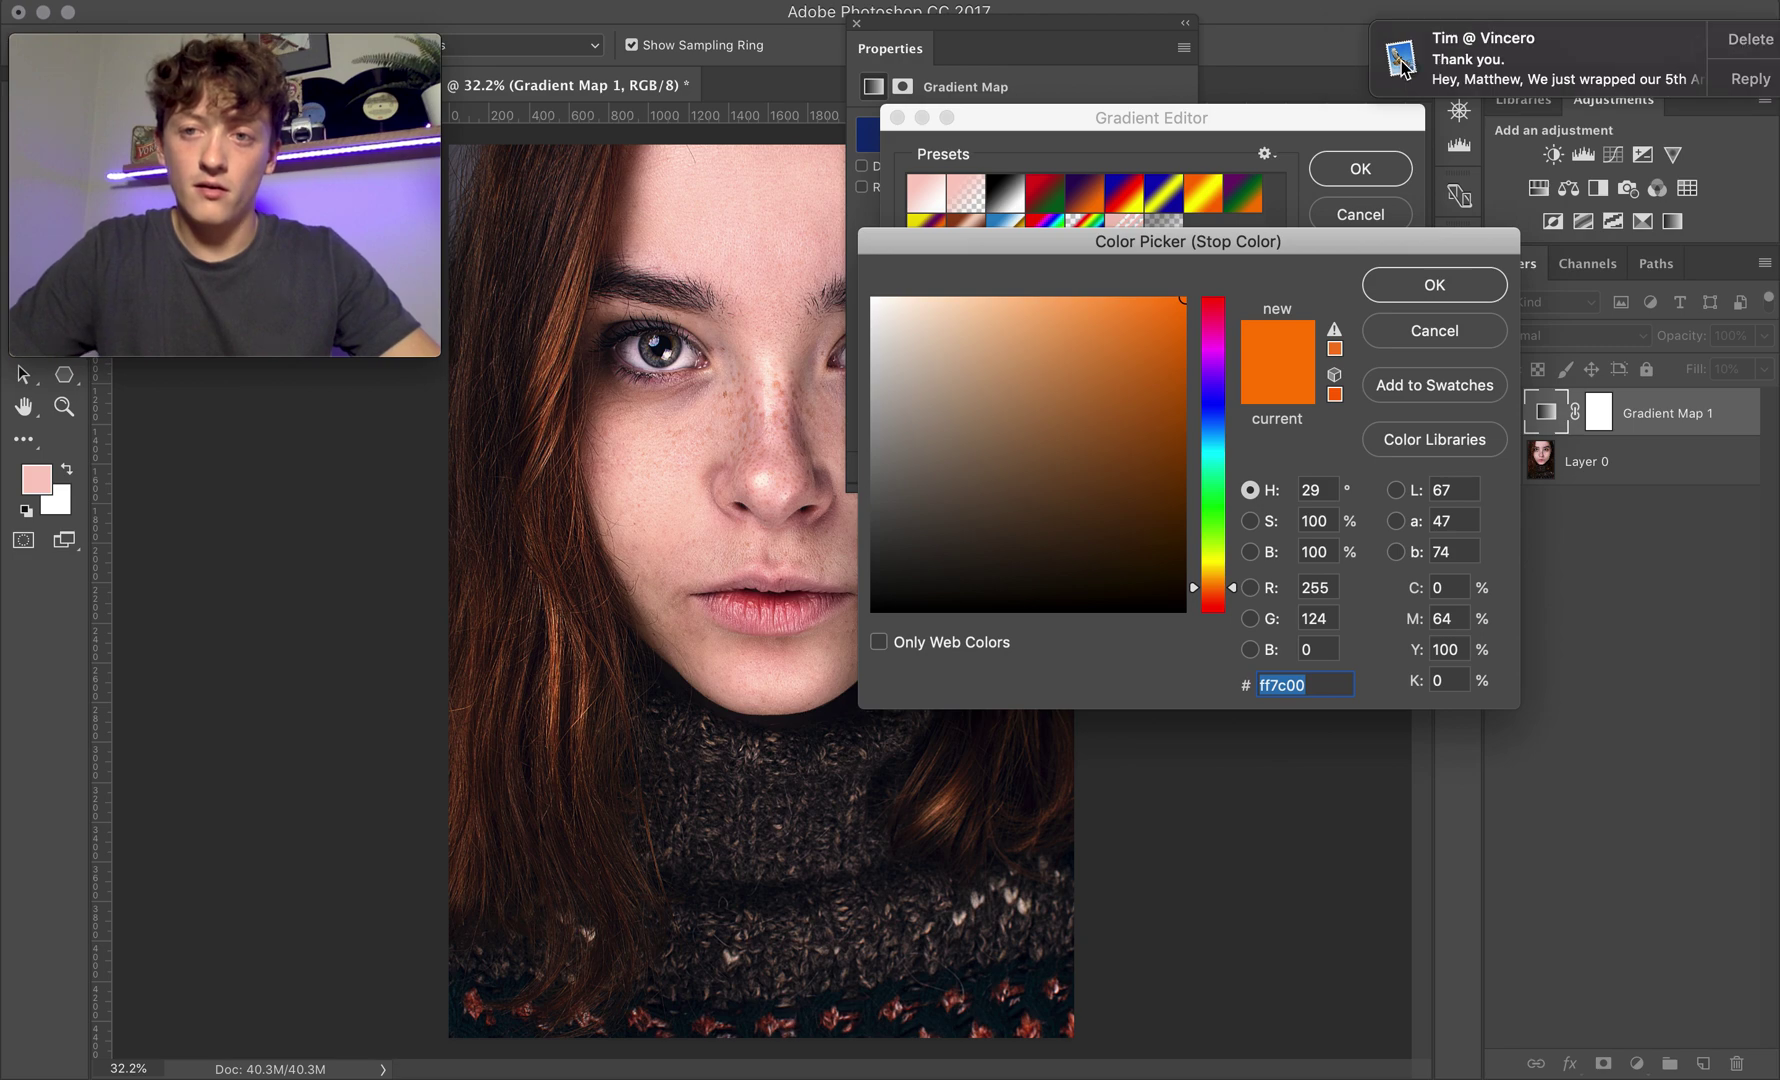
pyautogui.click(1234, 597)
pyautogui.moveTo(1234, 600); pyautogui.dragTo(1234, 577)
pyautogui.moveTo(987, 314); pyautogui.dragTo(1035, 317)
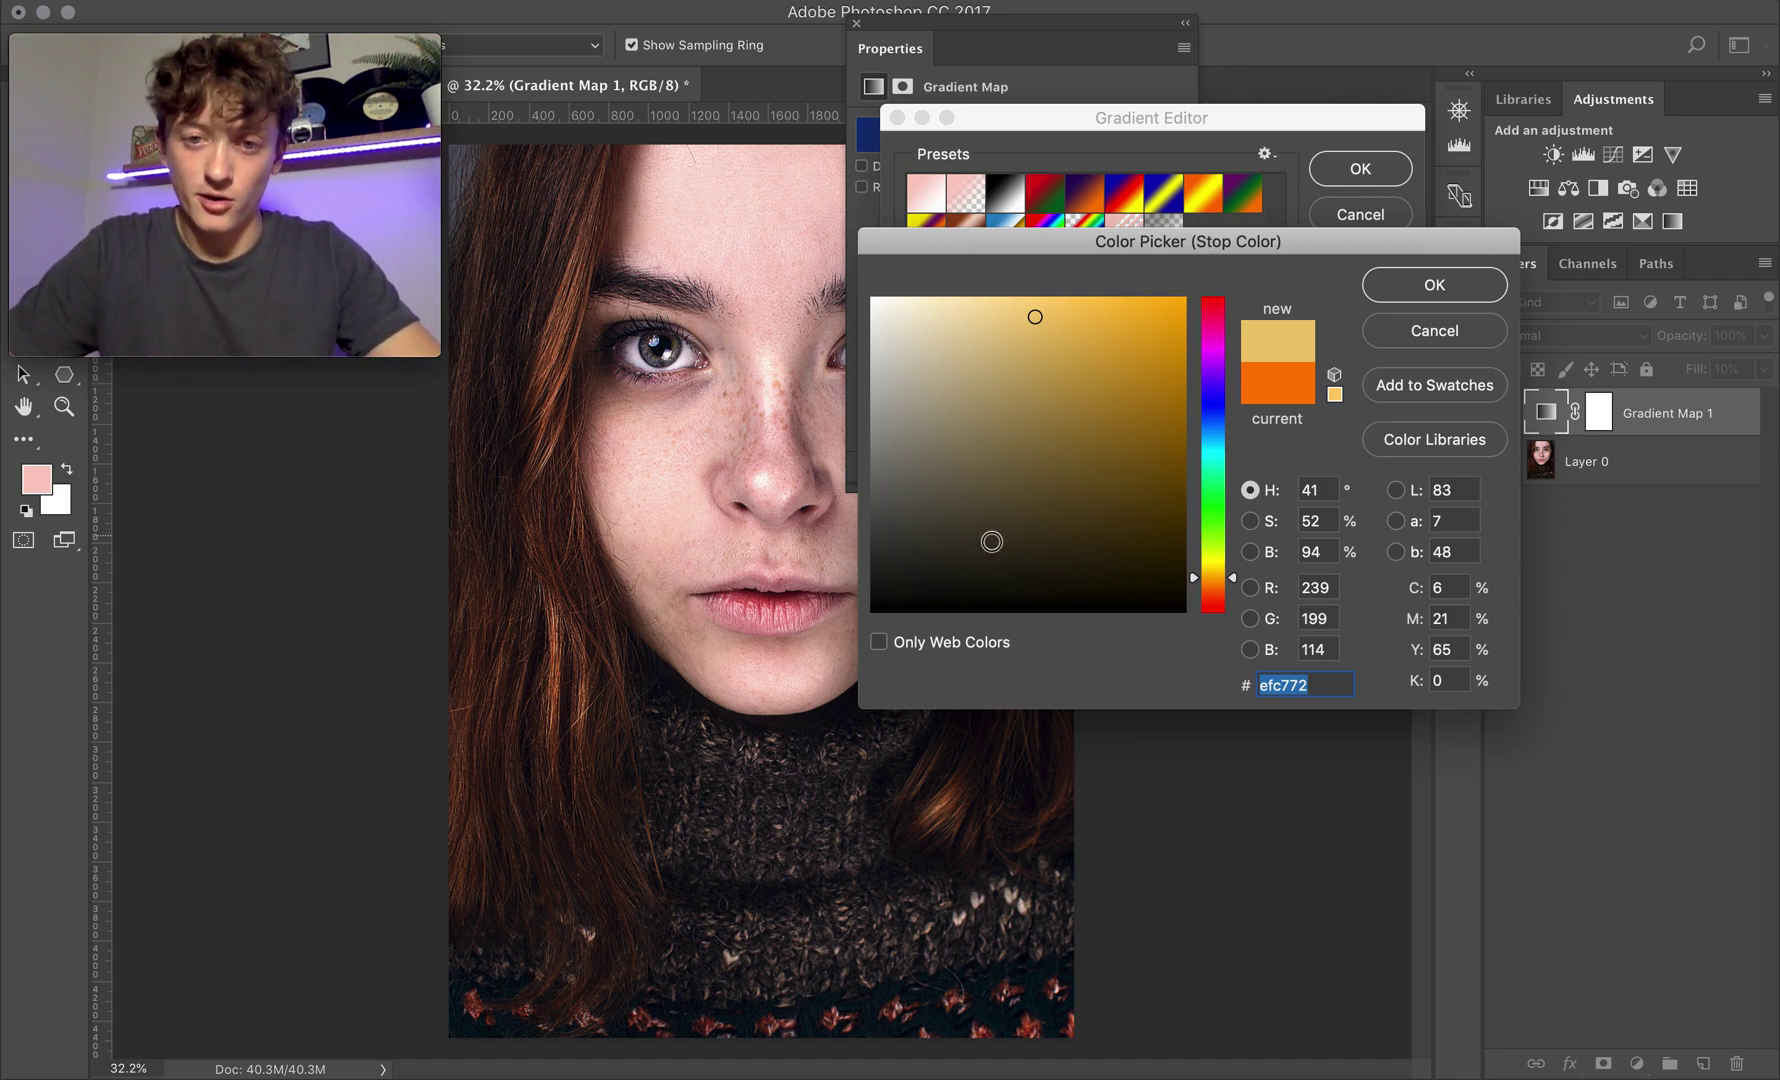
pyautogui.click(884, 541)
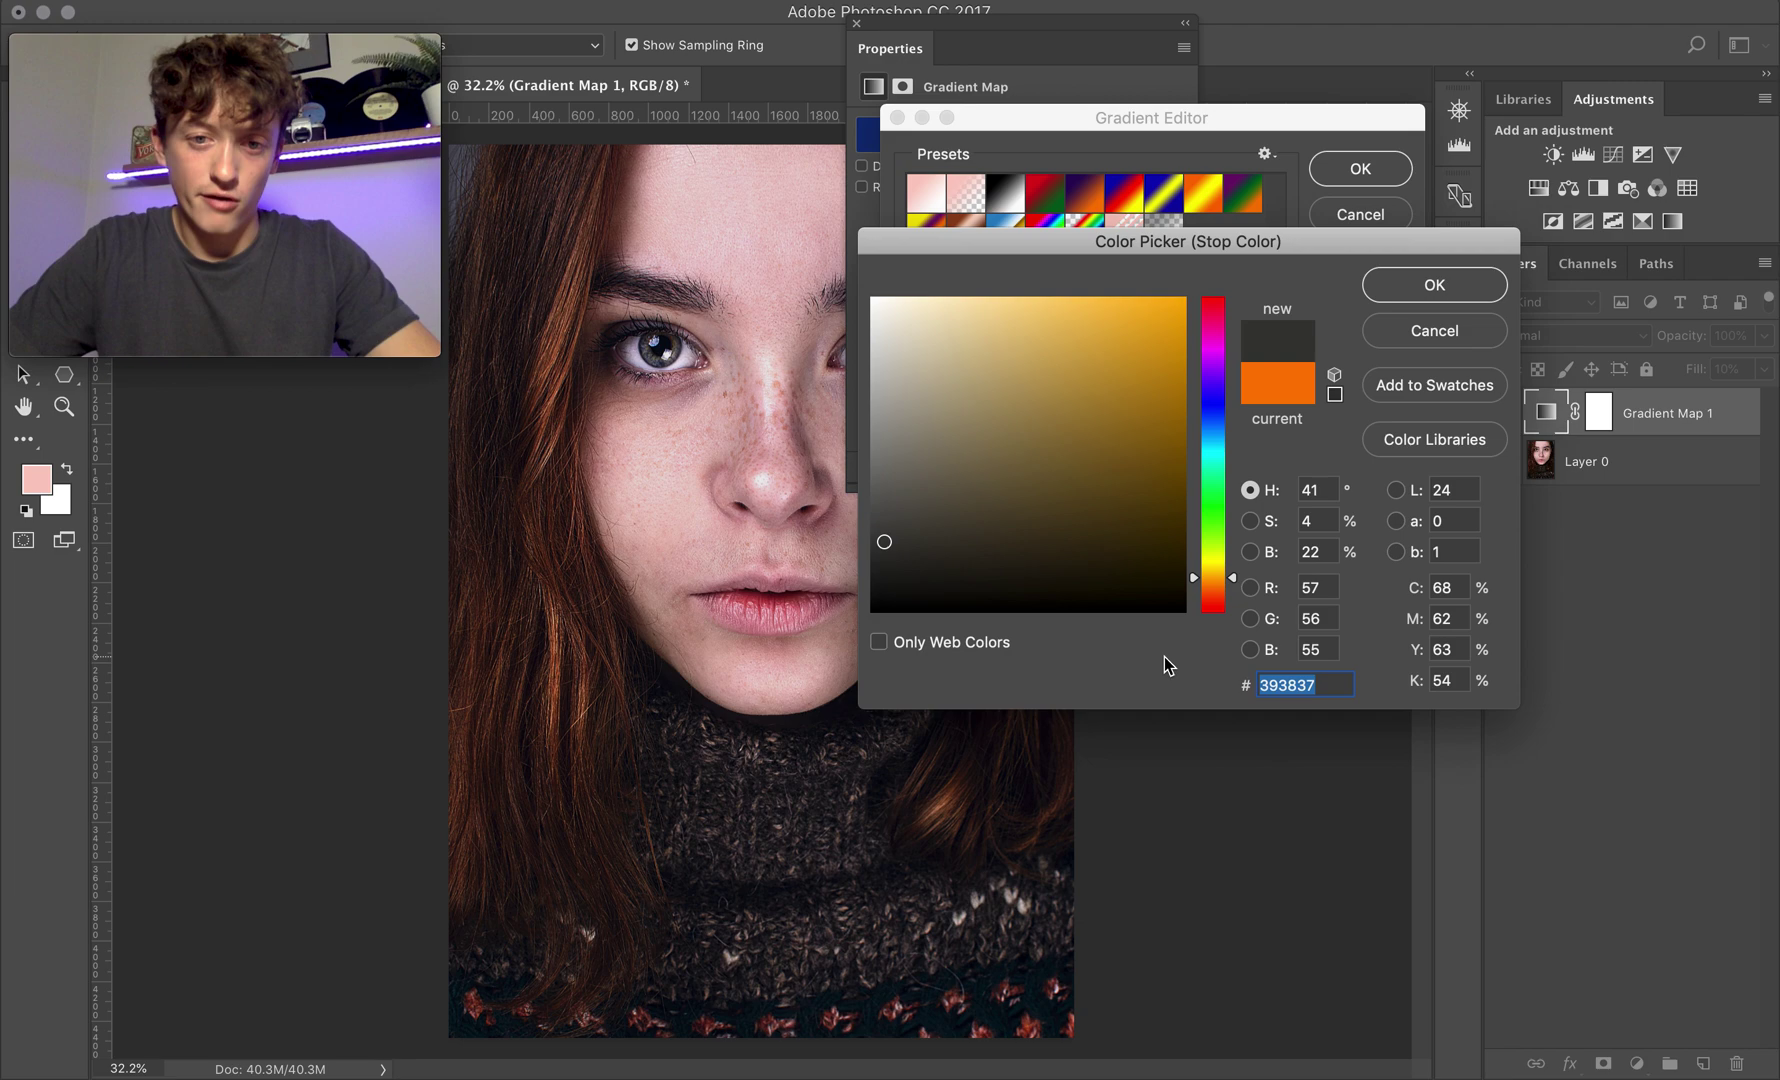
pyautogui.click(1217, 437)
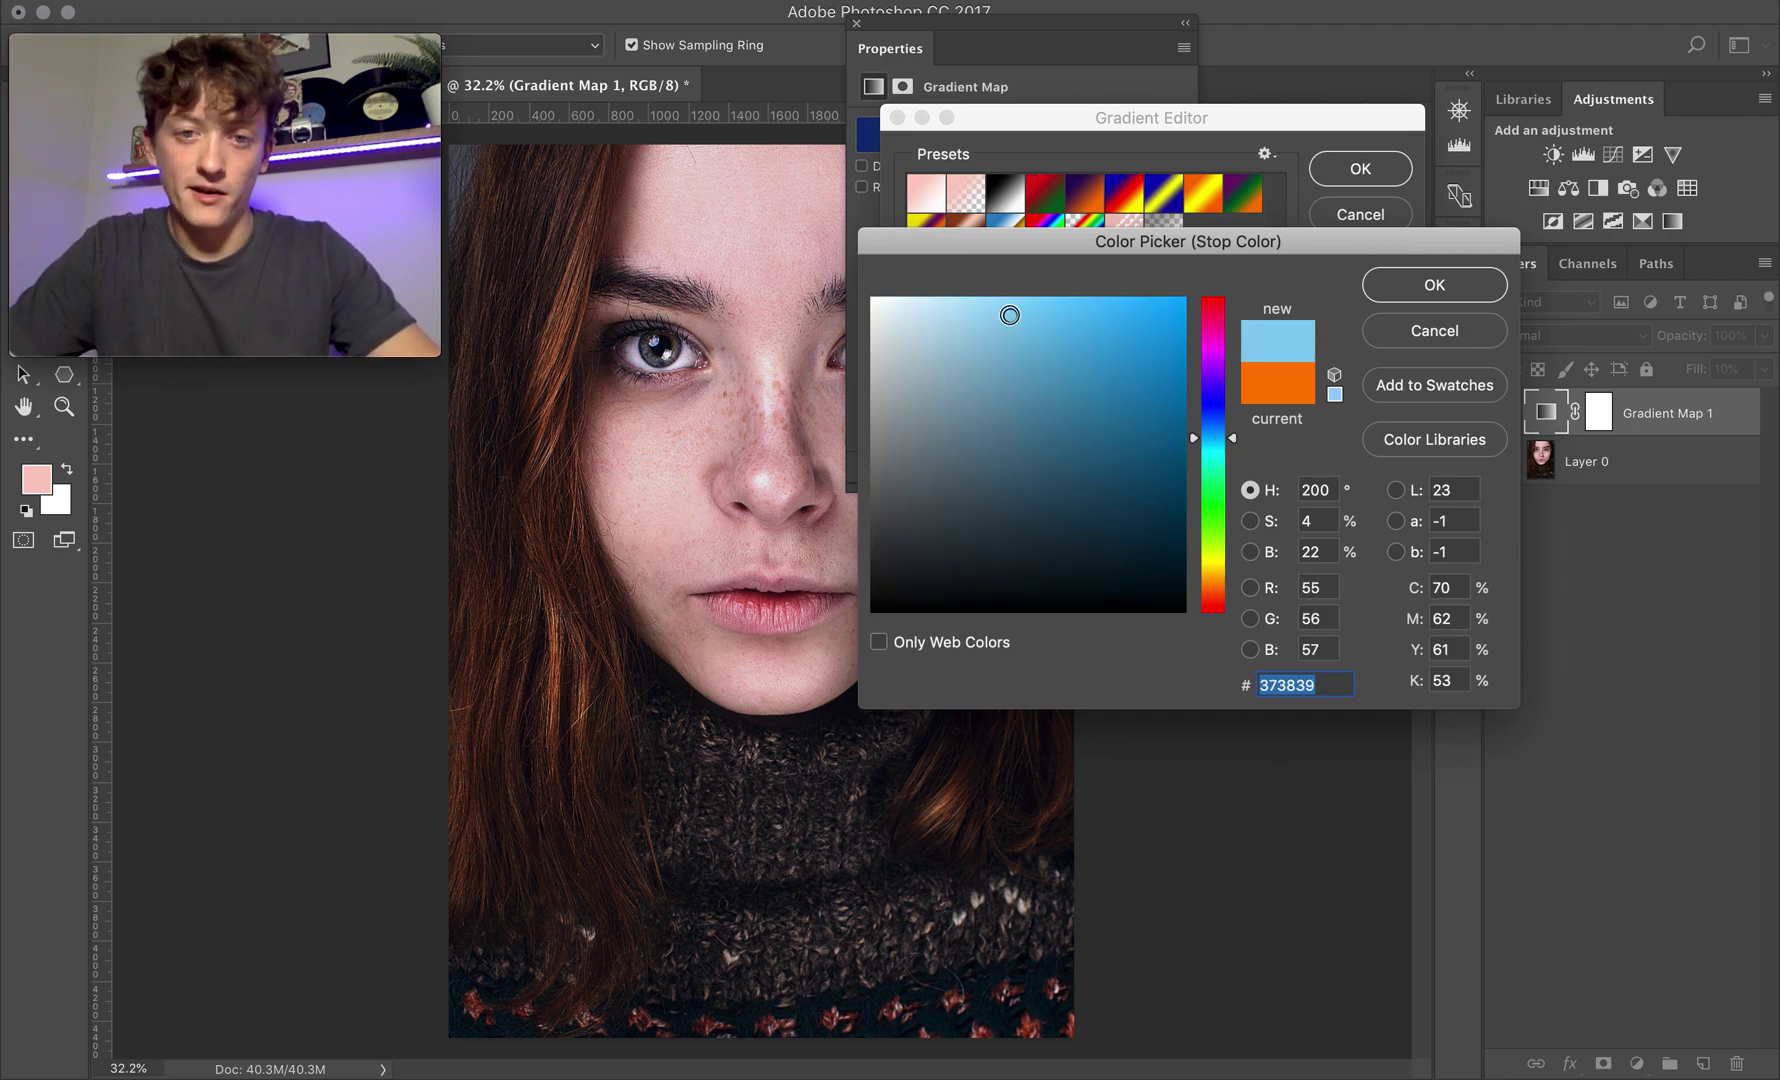
pyautogui.click(1010, 315)
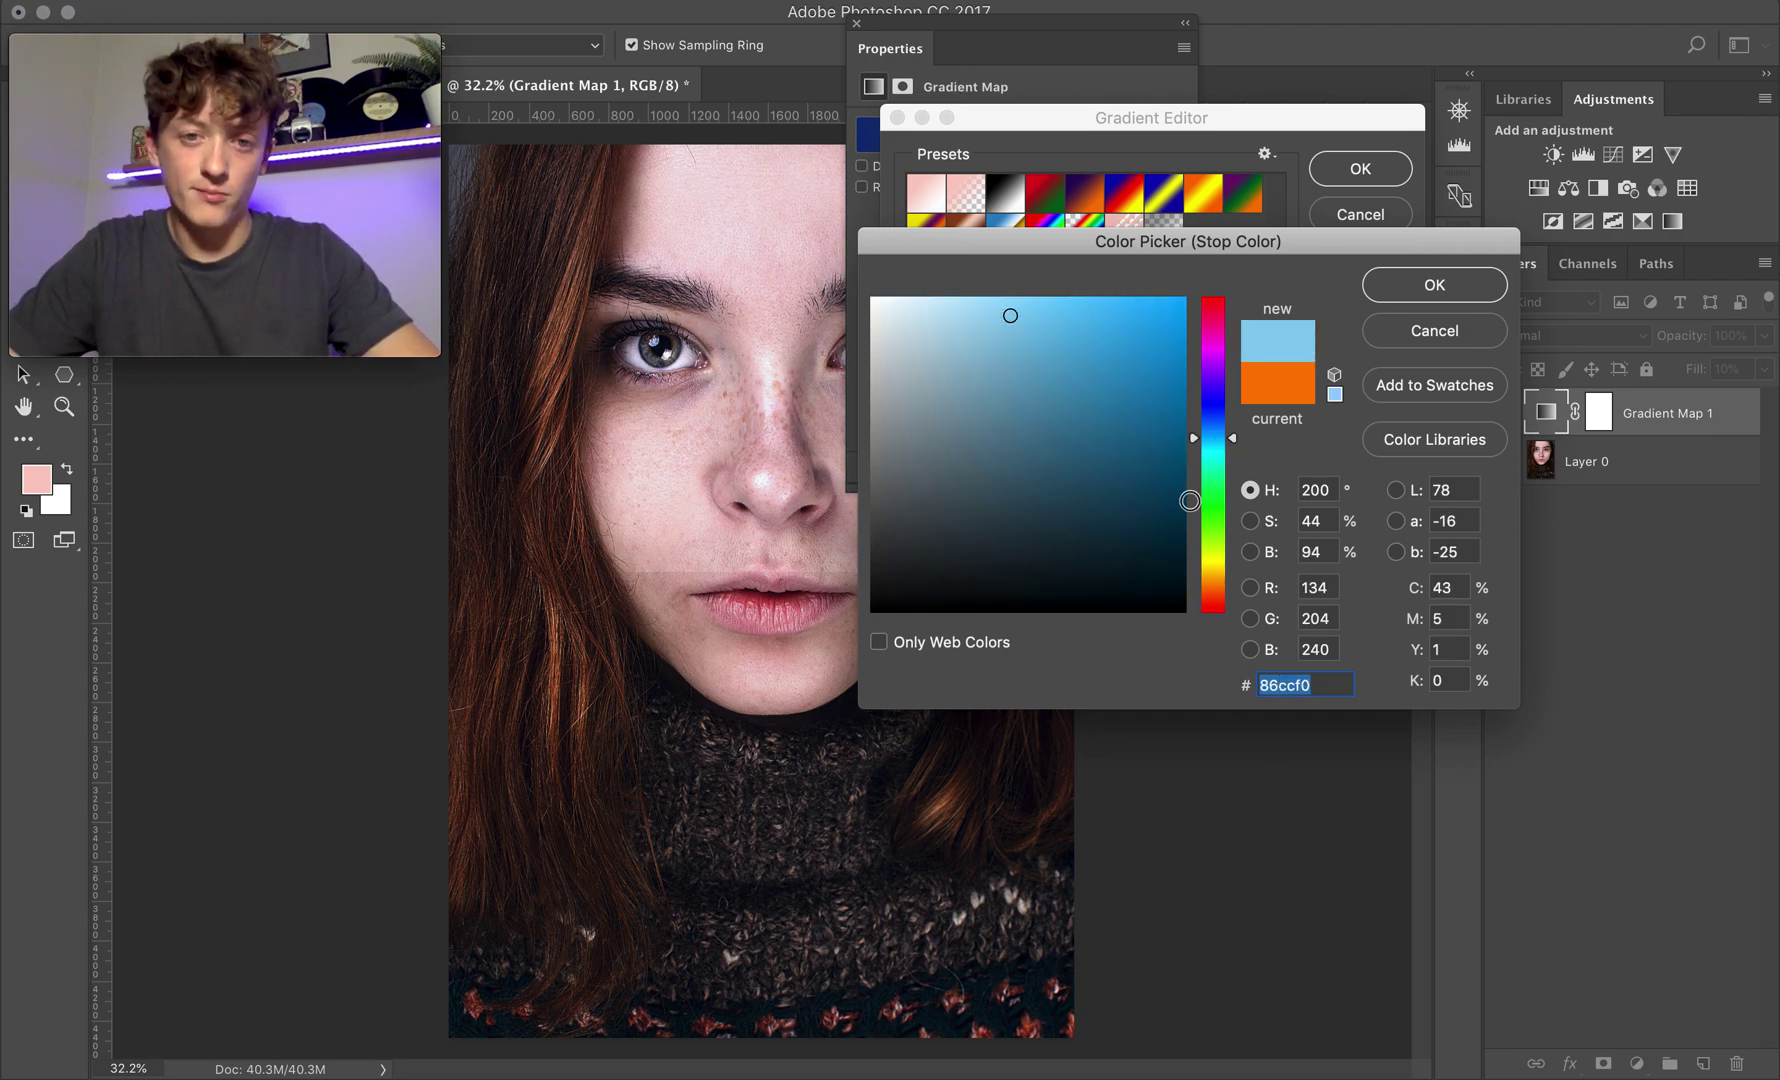
pyautogui.click(1416, 288)
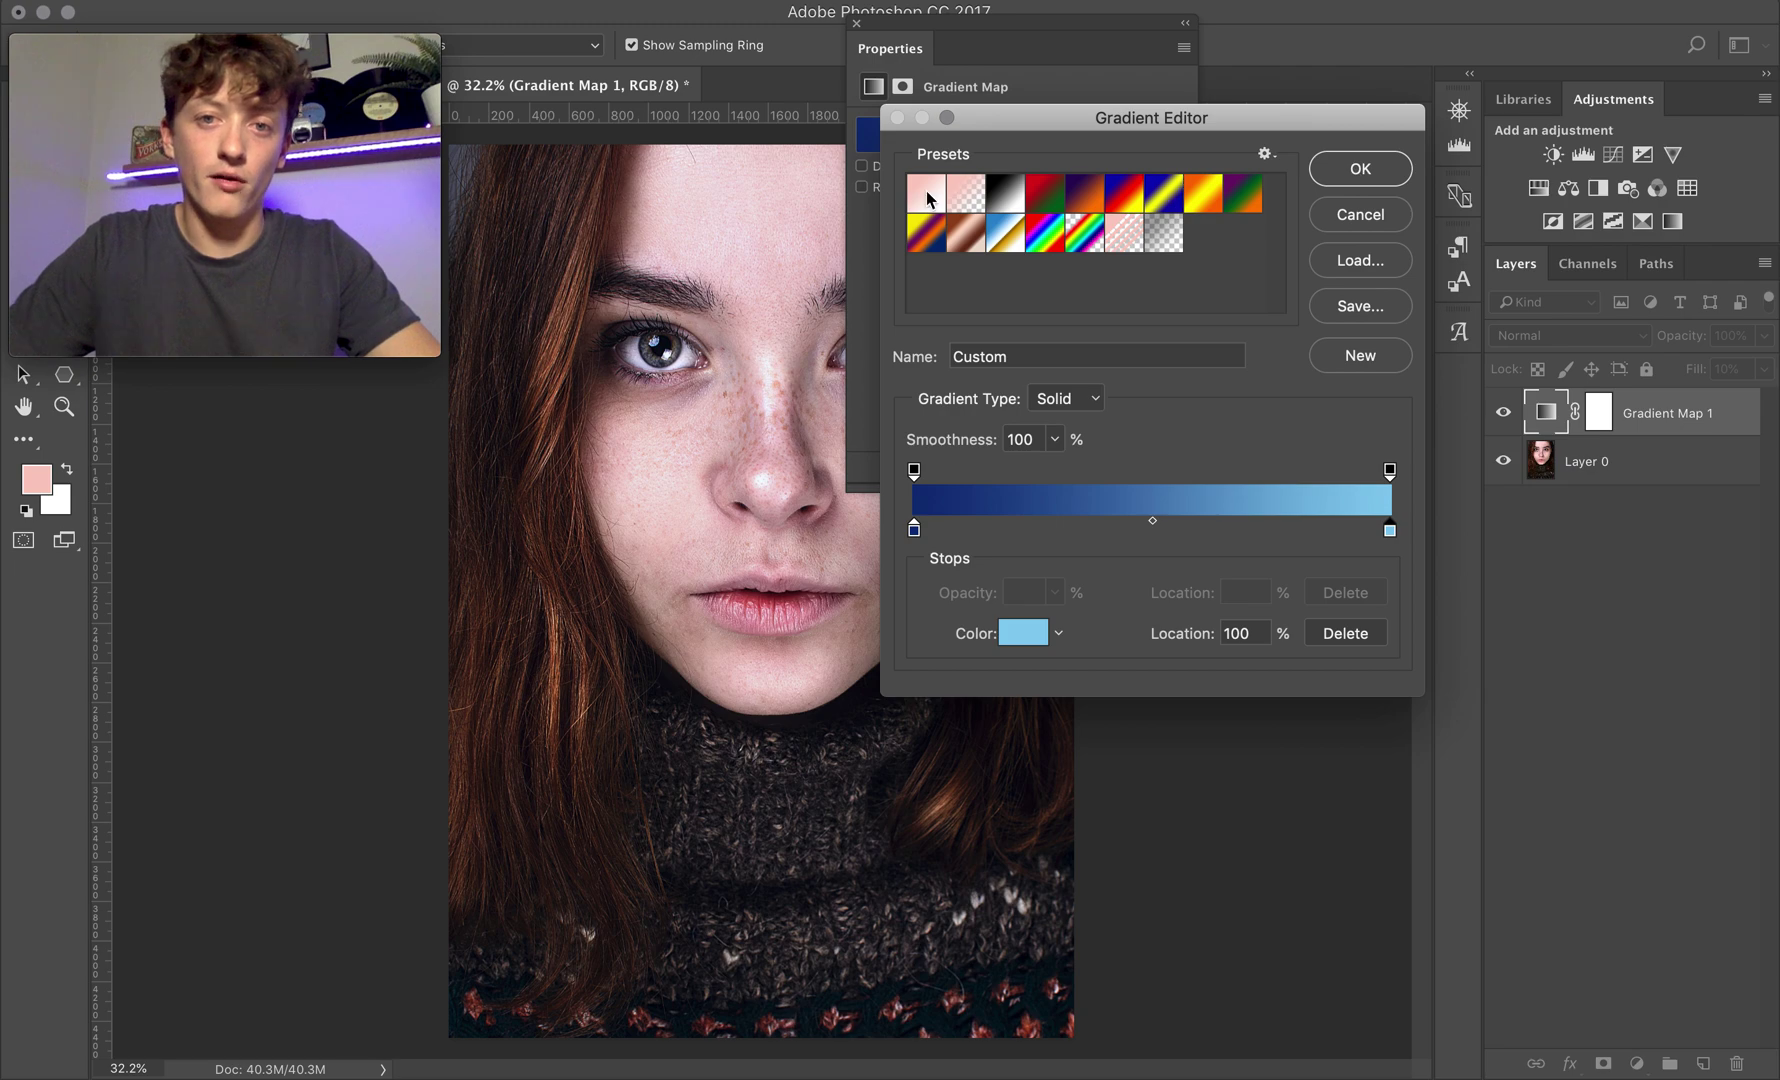
pyautogui.press('Return')
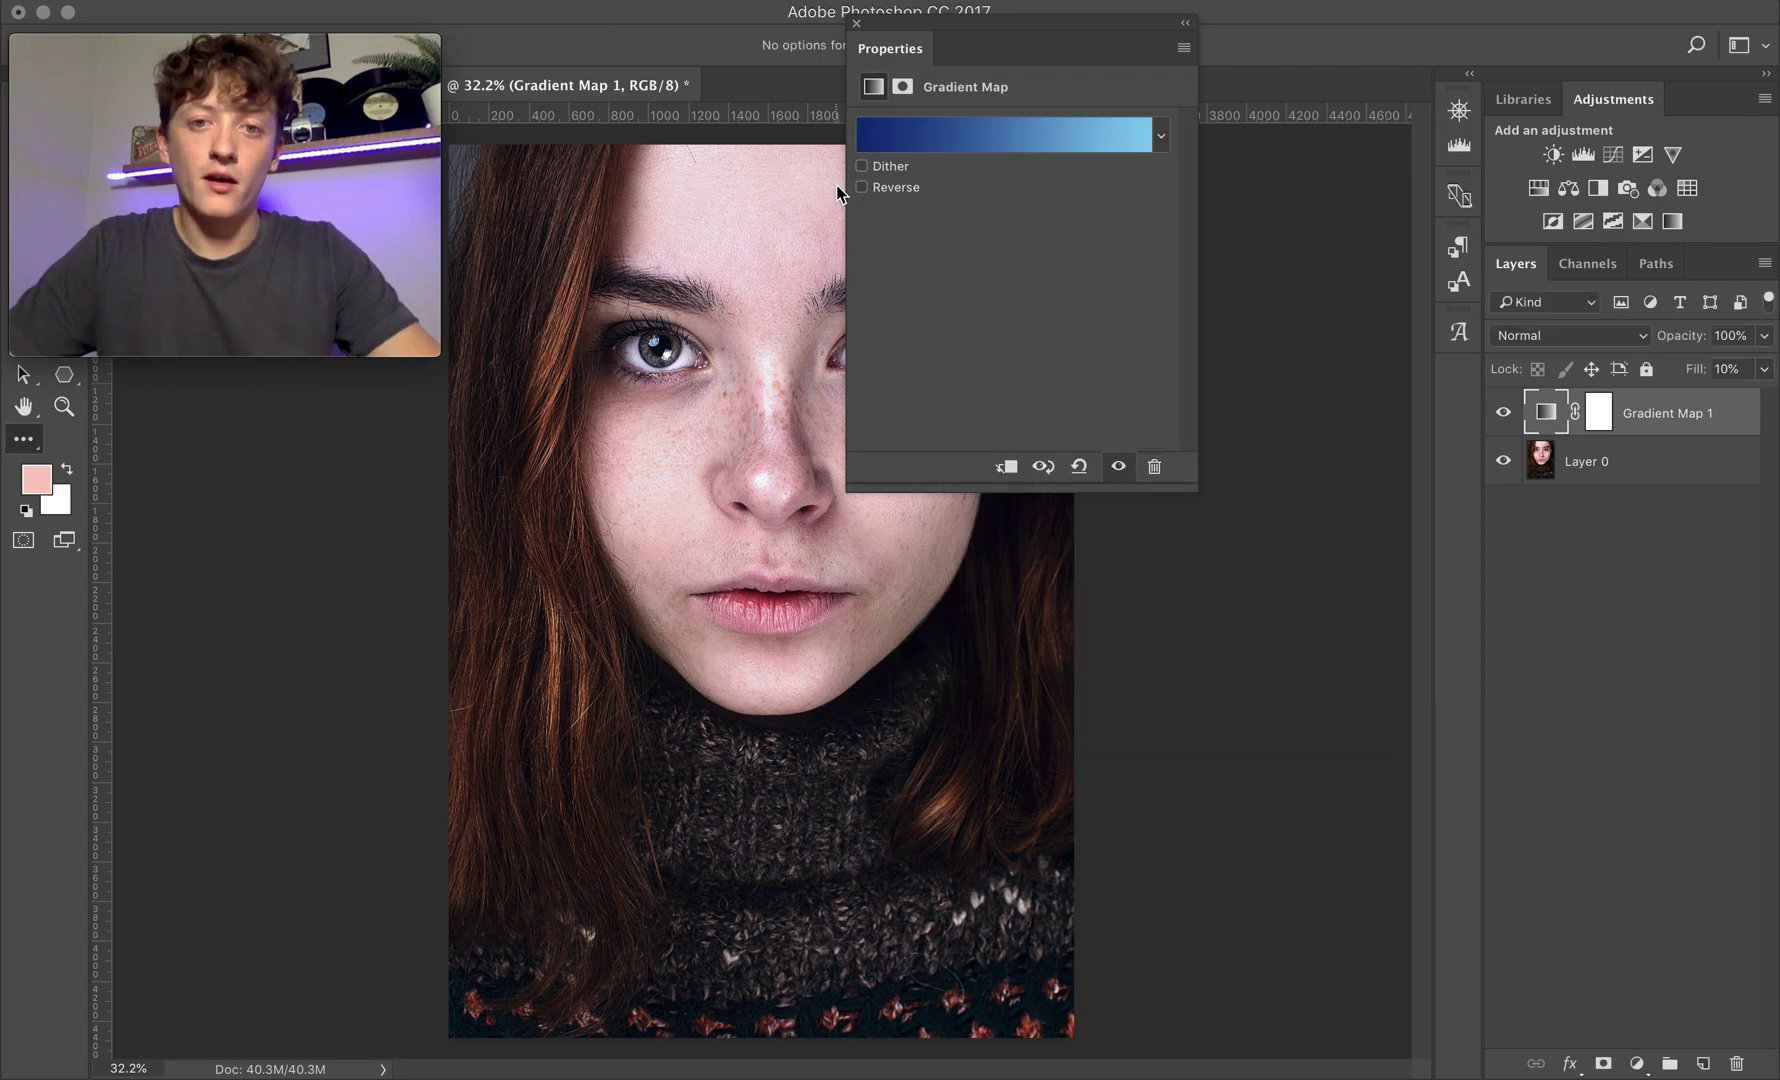
# Step: Close the gradient map settings and raise Gradient Map 1's fill to 11%
pyautogui.click(856, 23)
pyautogui.click(1762, 370)
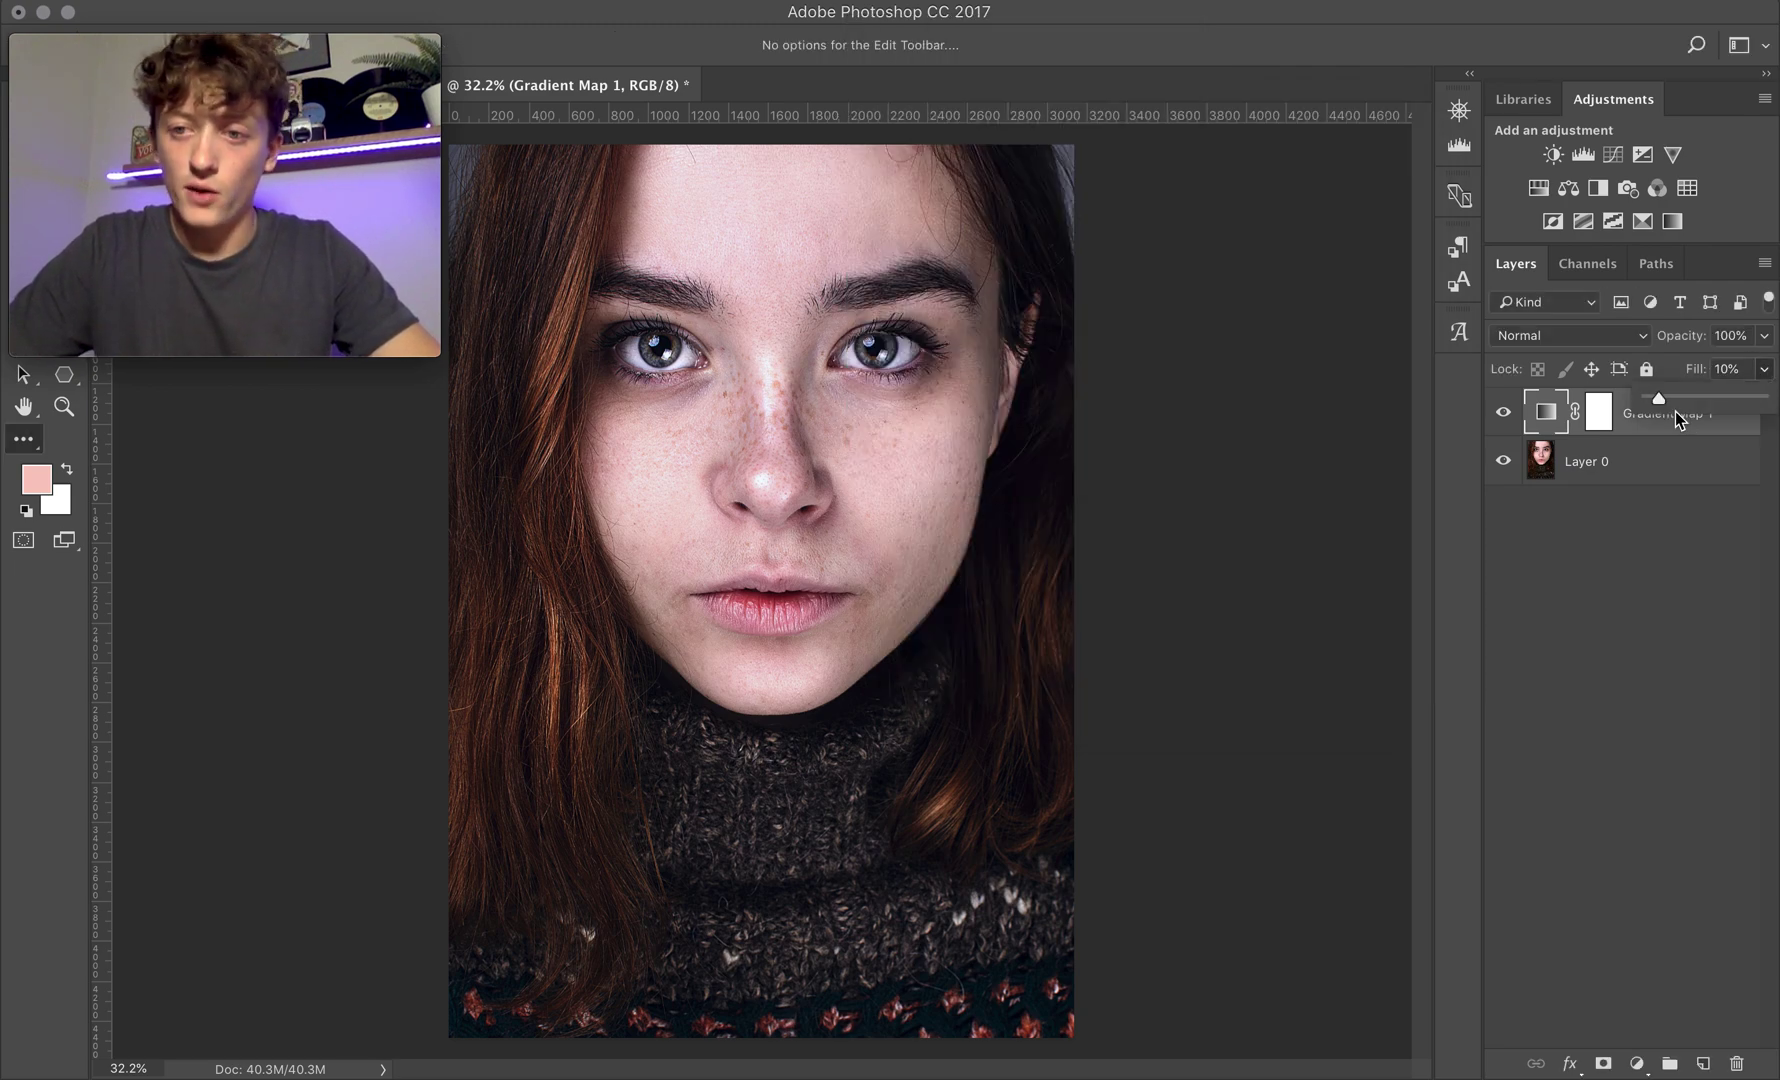
pyautogui.moveTo(1660, 402); pyautogui.dragTo(1685, 399)
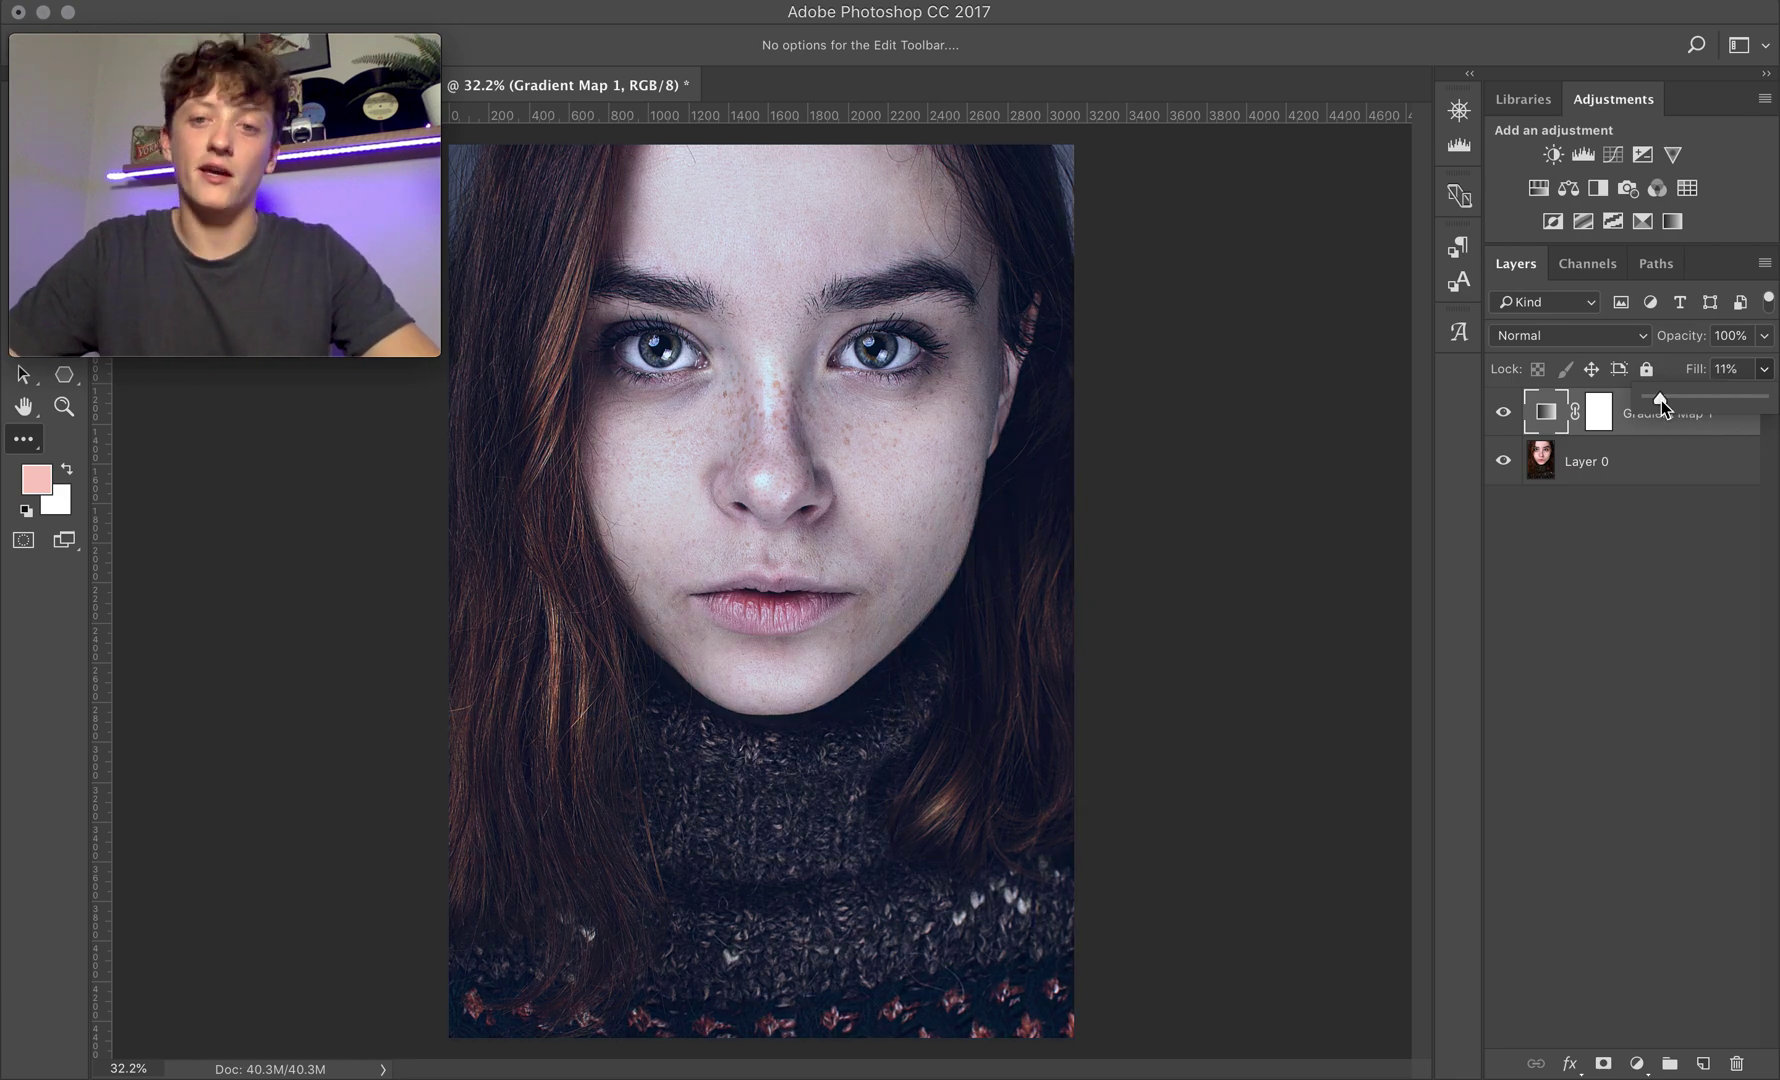
# Step: Compare Color Burn blending on Gradient Map 1, then return it to Normal
pyautogui.click(1594, 336)
pyautogui.click(1560, 423)
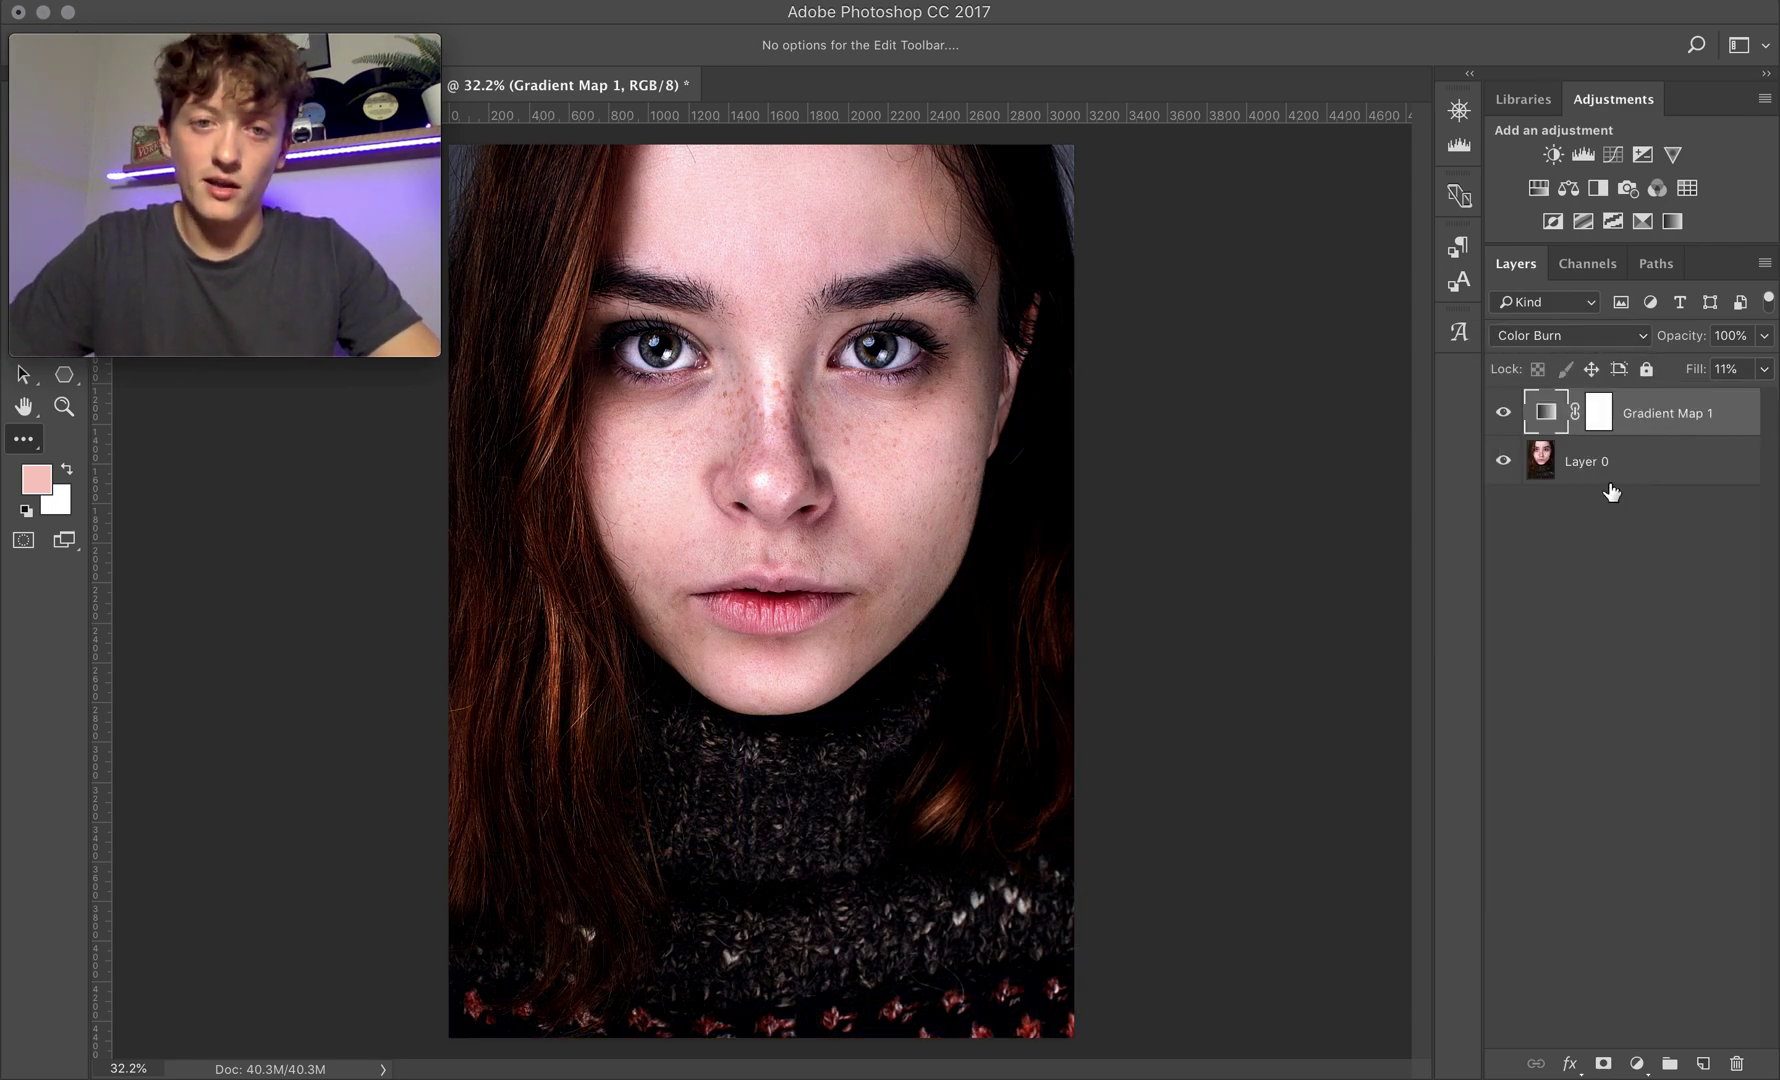
pyautogui.click(1592, 336)
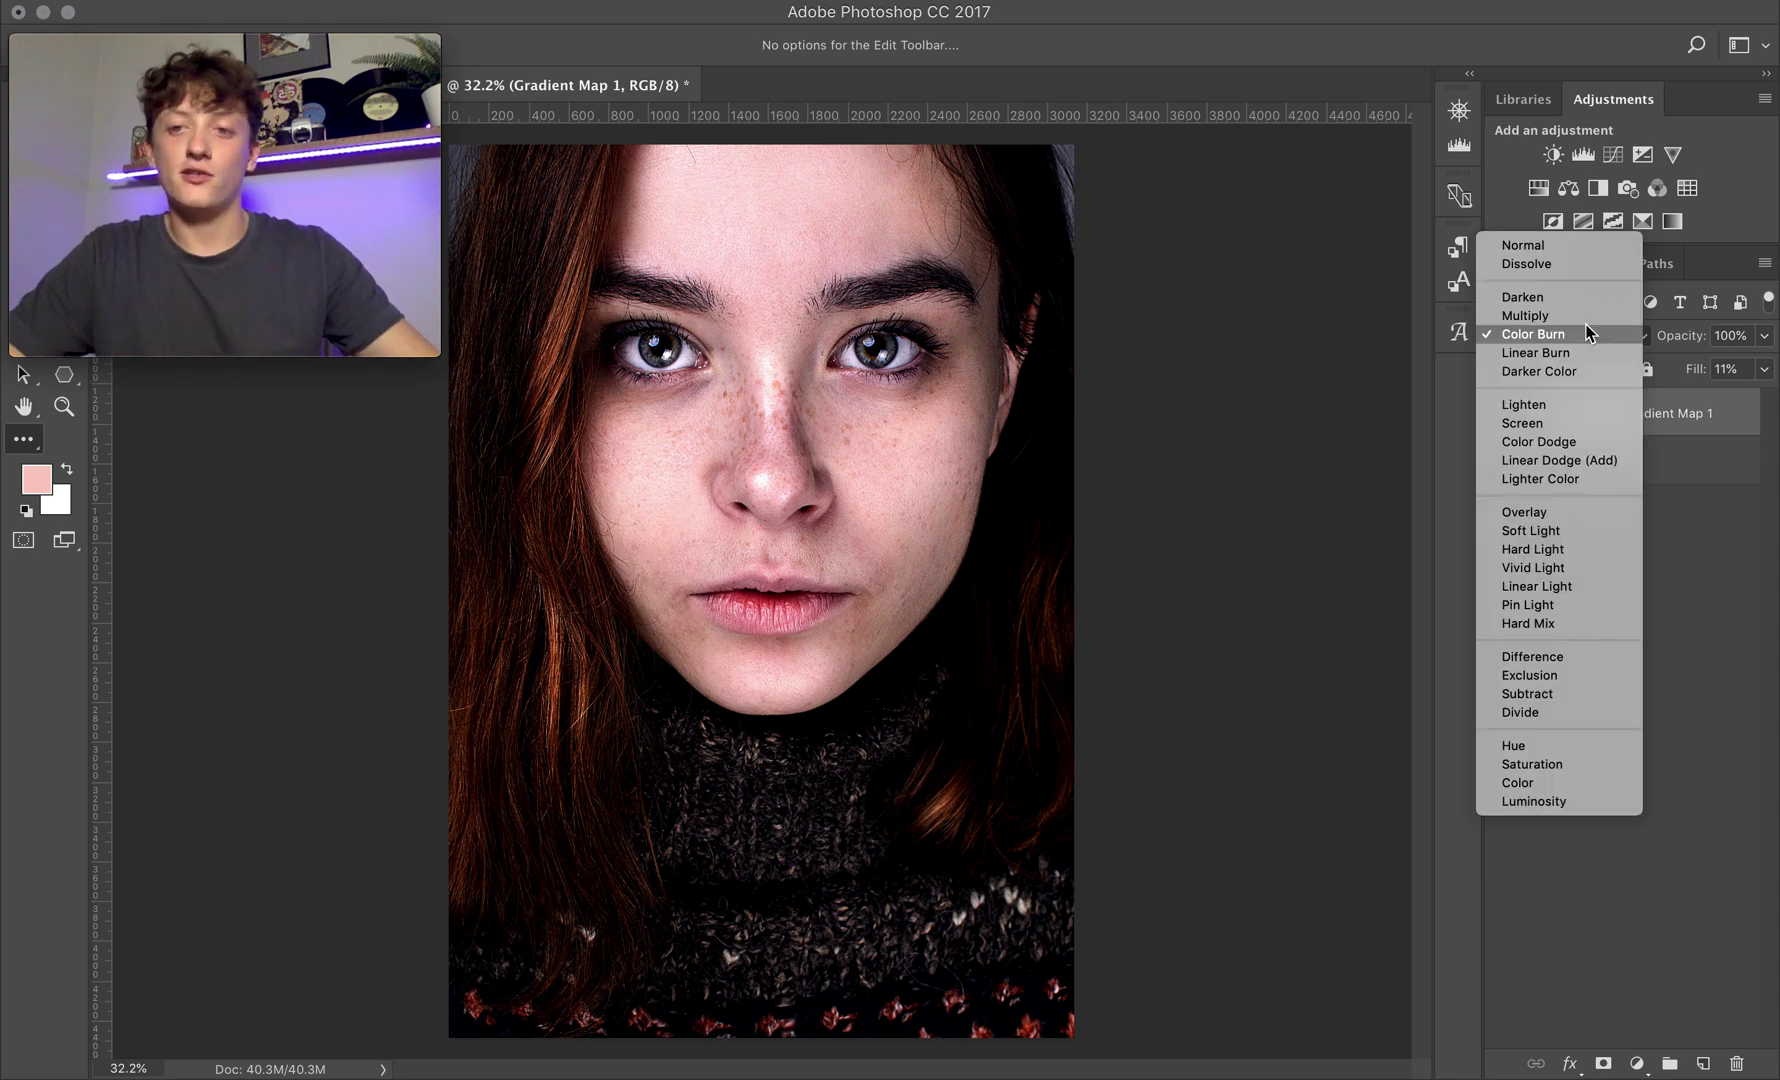
pyautogui.click(1539, 242)
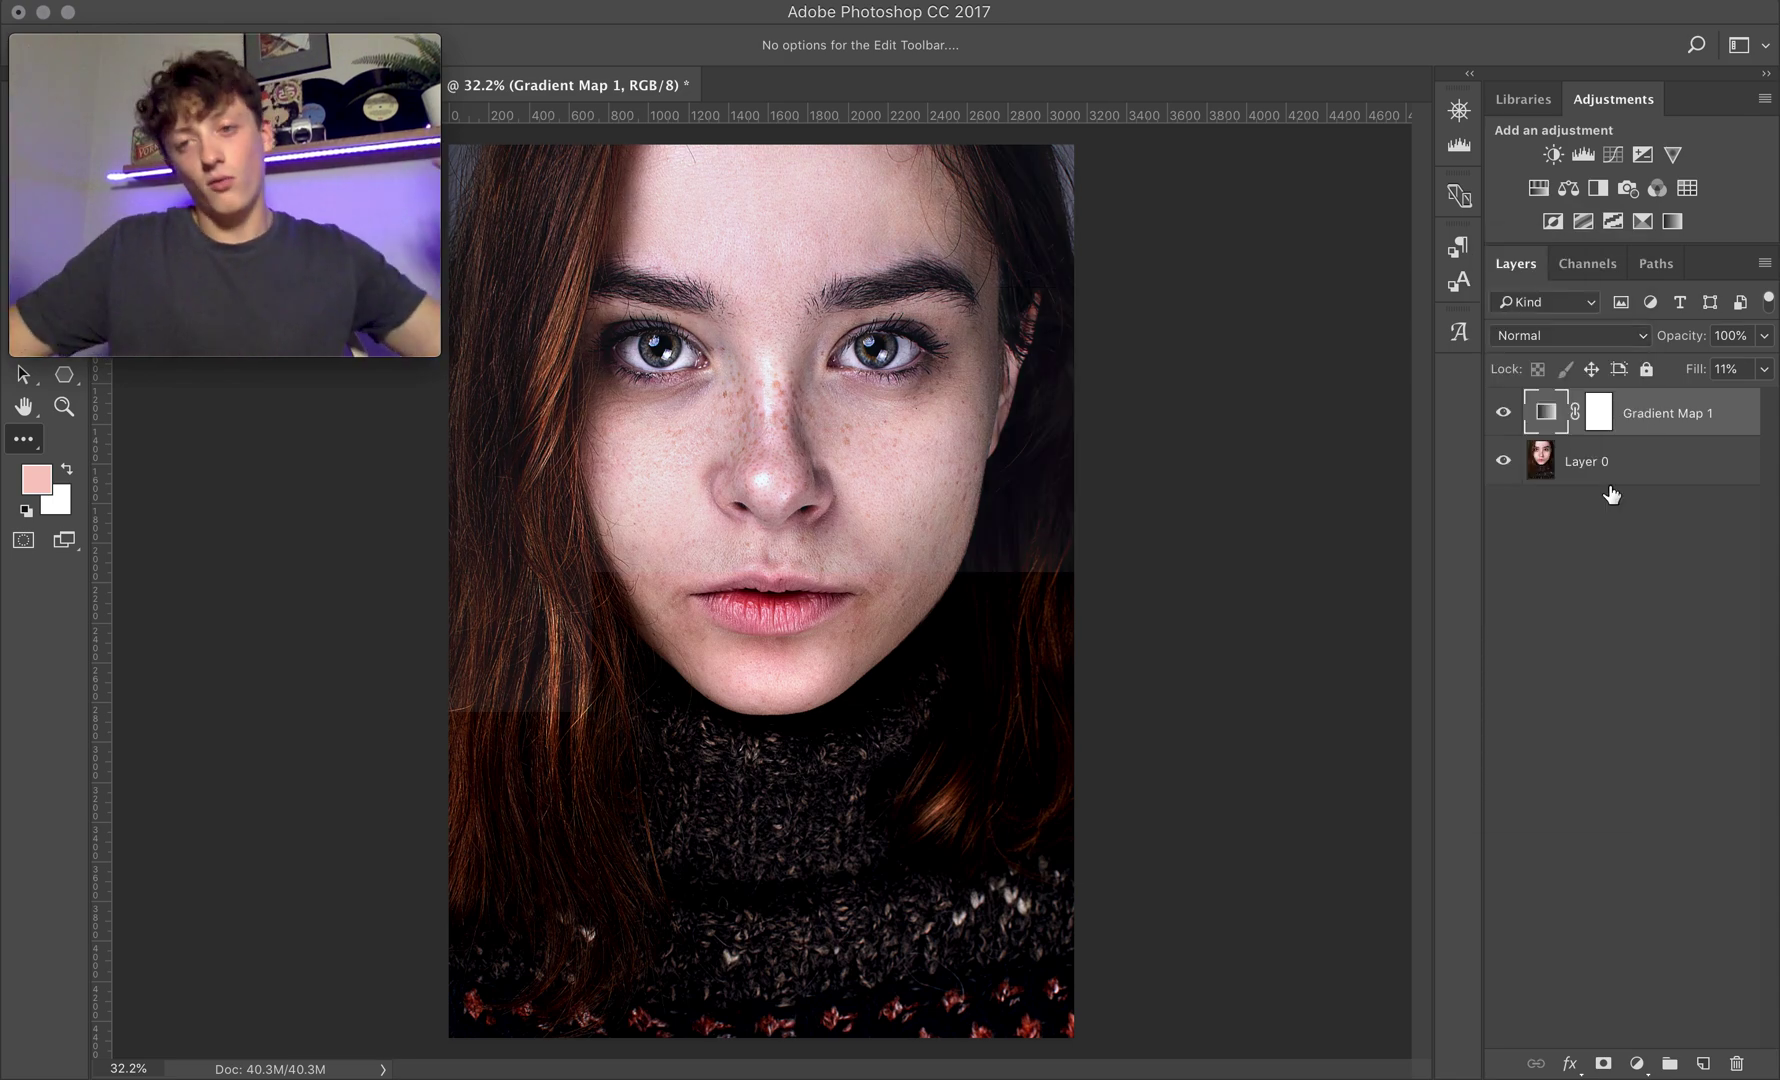